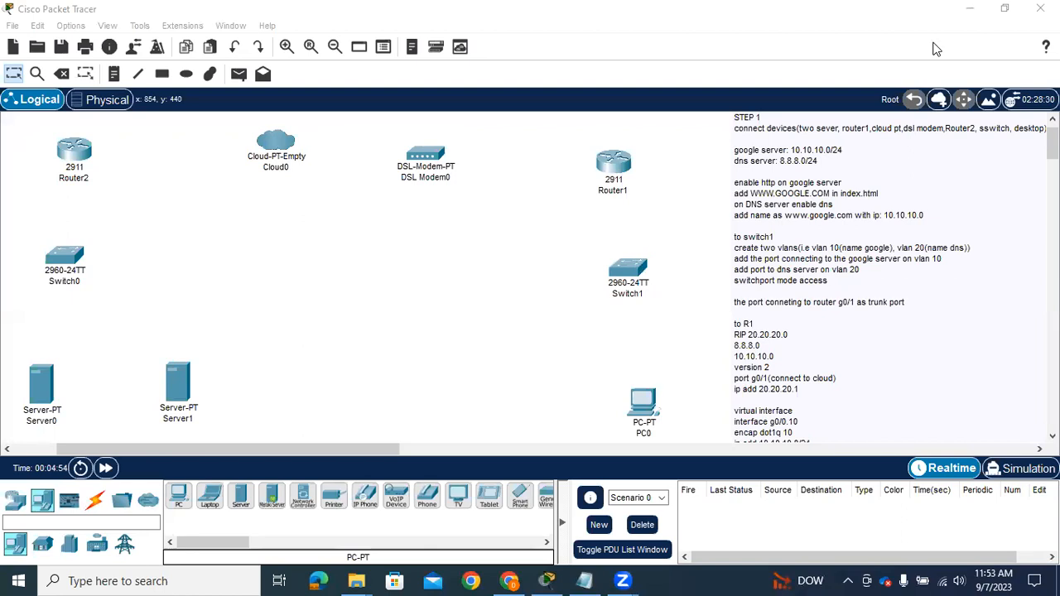
left_click(936, 49)
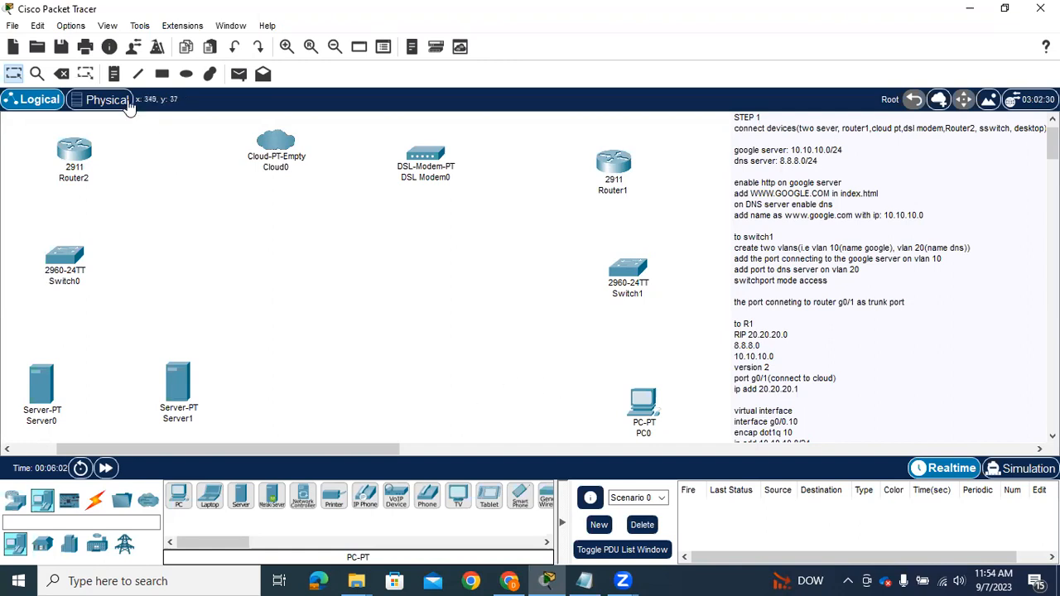
Place a two-line note beside PC0 reading "172.16.16.2" and "gw:172.16.16.1"
left_click(113, 77)
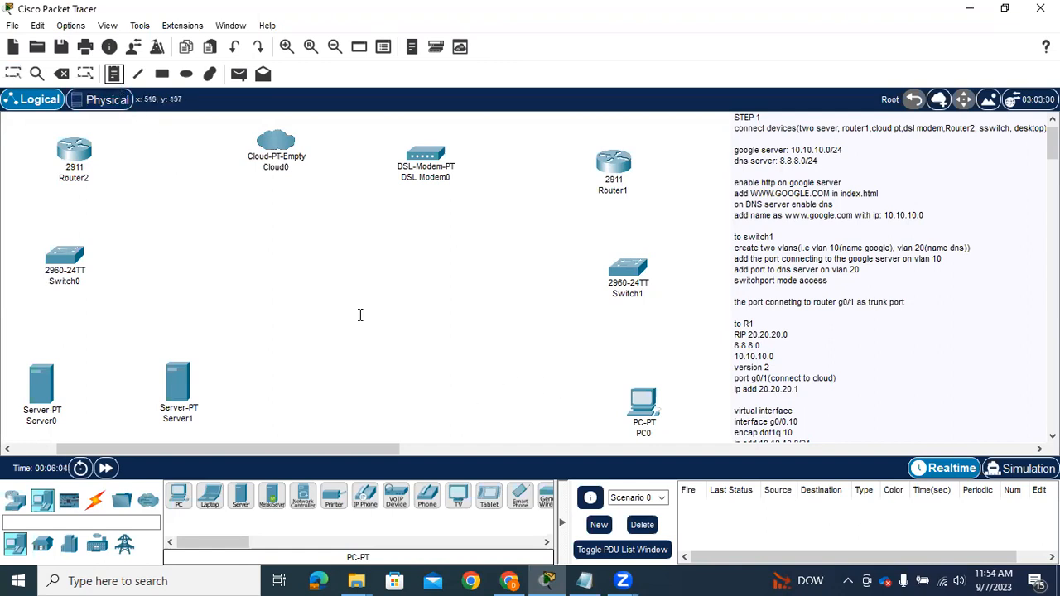
left_click(549, 406)
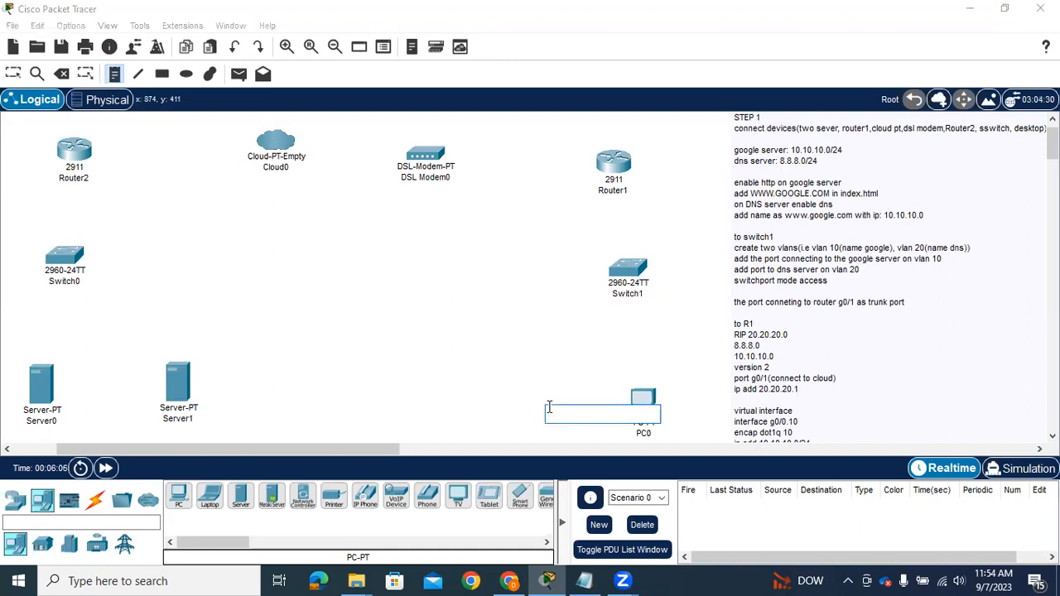
type("172.16")
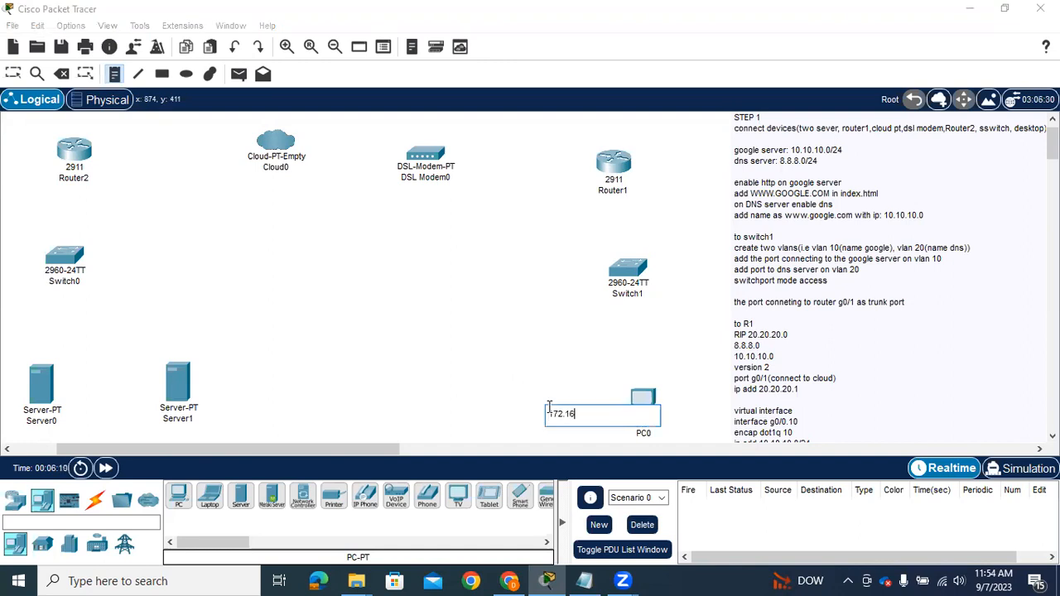
type(".16.2")
key("Return")
type("g")
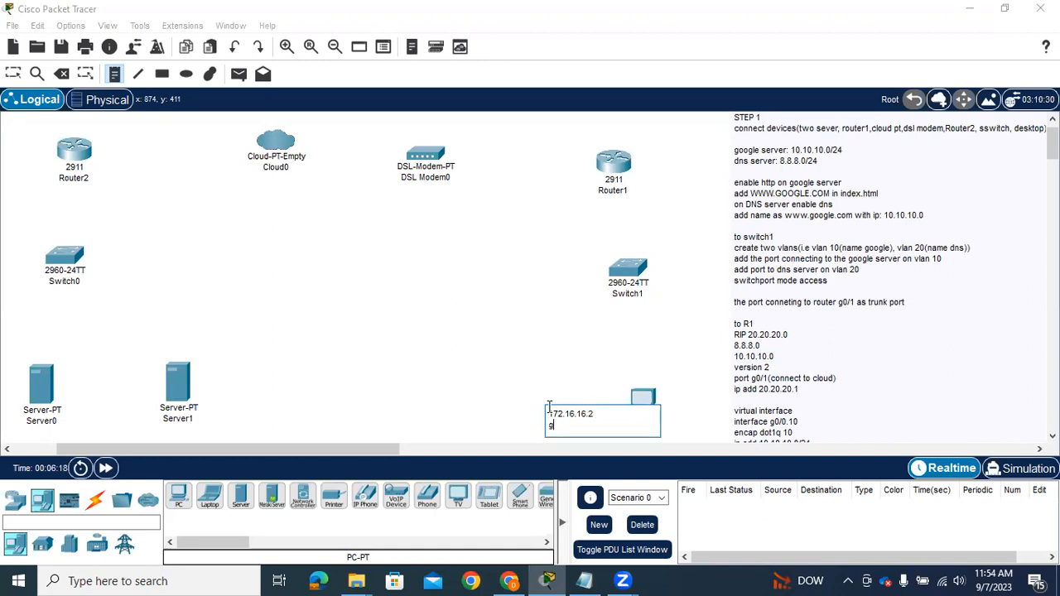
type("w:172.16.16.1")
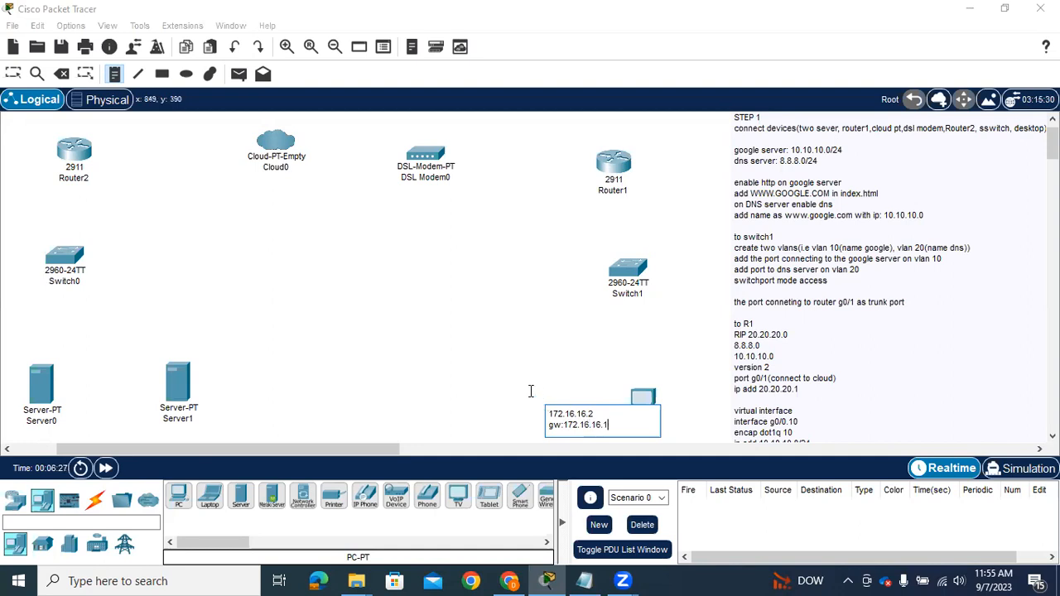
Place a note reading "172.16.16.1" just below Router1
left_click(554, 207)
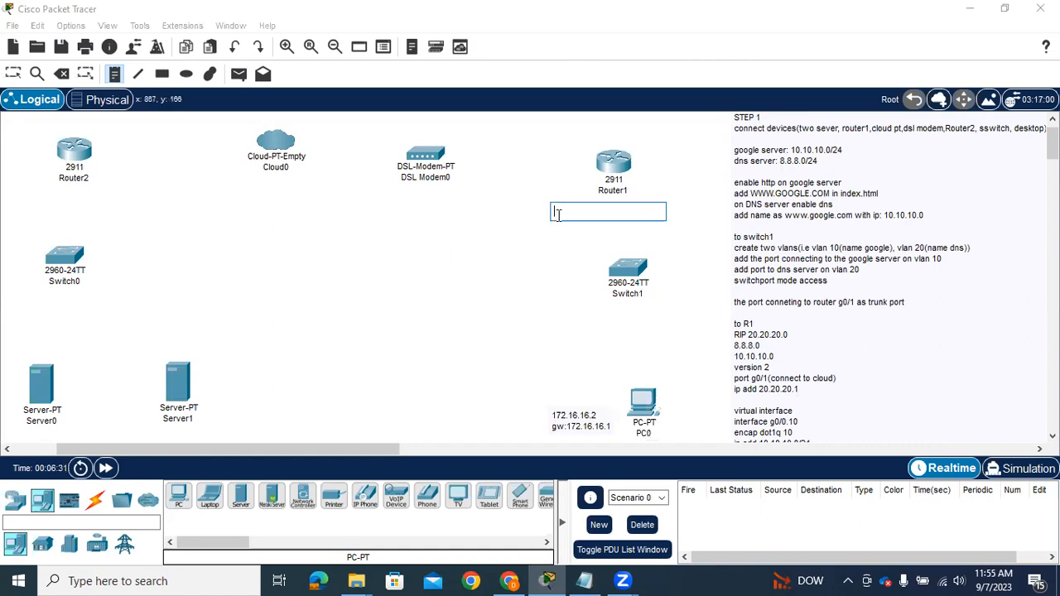
type("172")
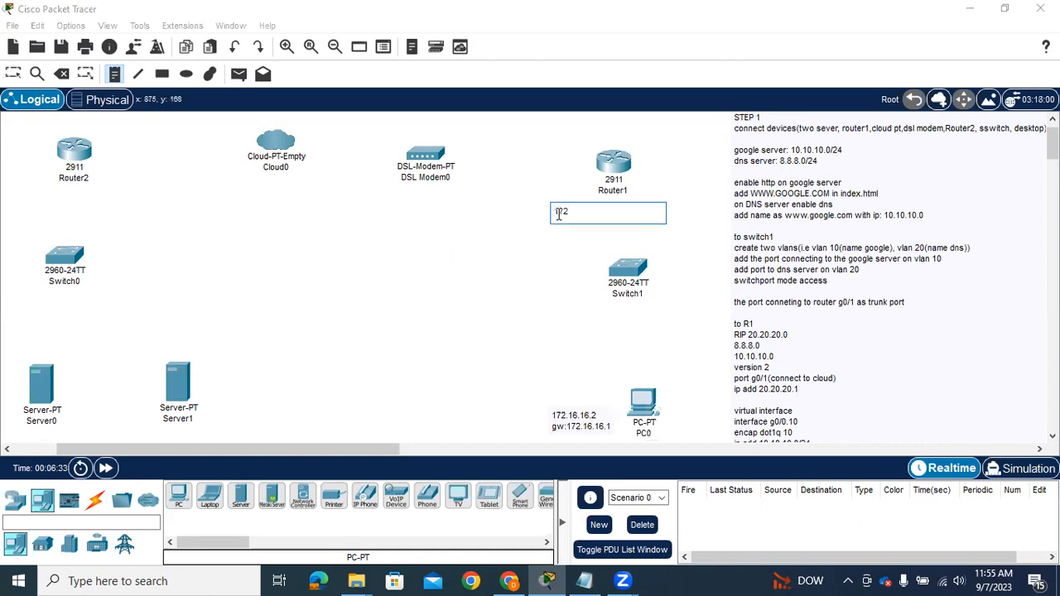
type(".16.16.1")
left_click(520, 234)
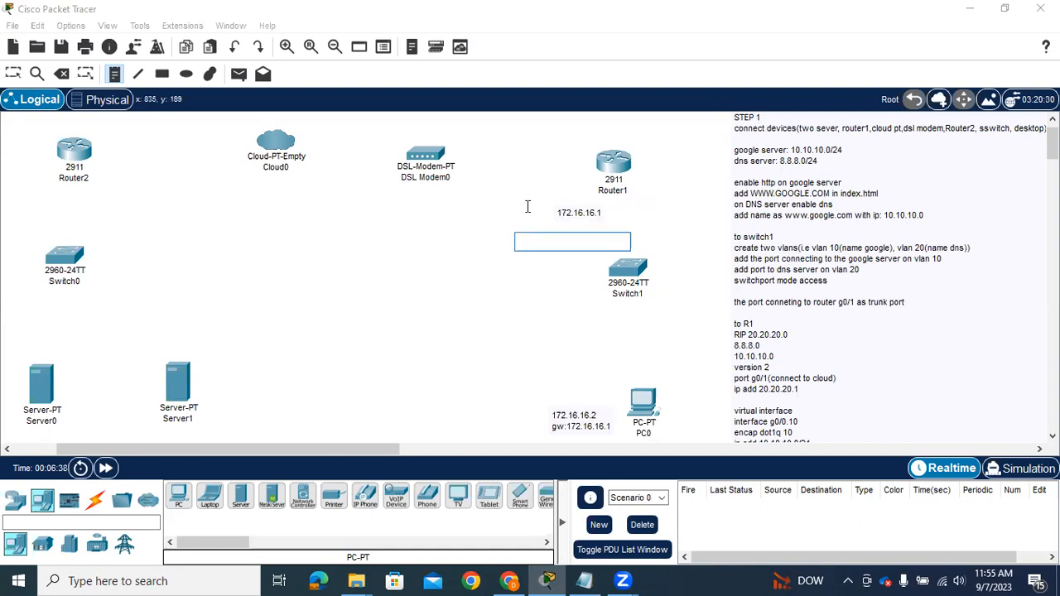
Place a note reading "20.20.20.2" between DSL Modem0 and Router1
left_click(504, 171)
type("2")
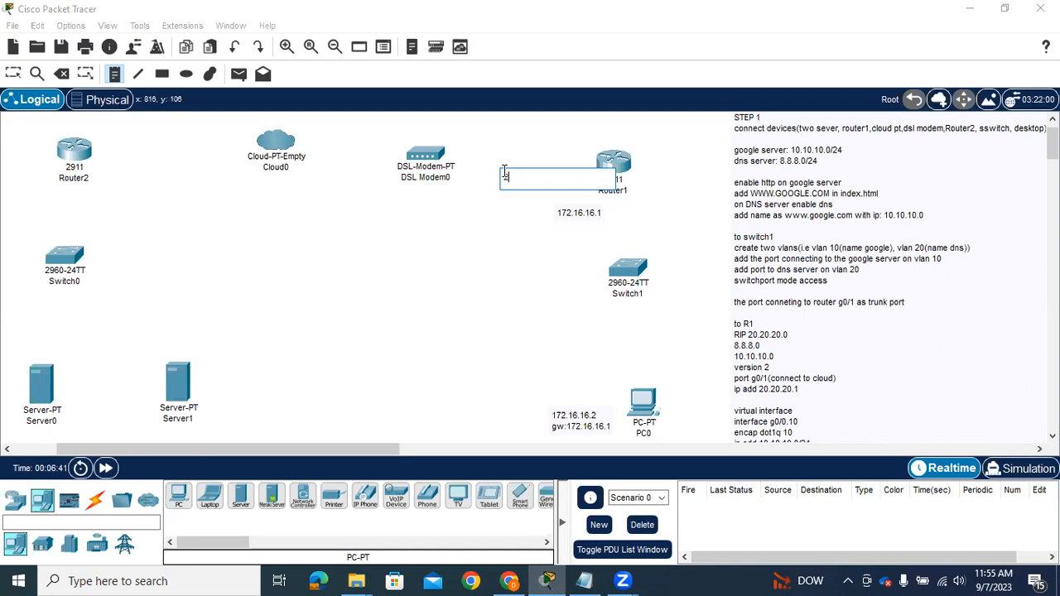
type("0.20.20.1")
key("BackSpace")
type("2")
left_click(409, 217)
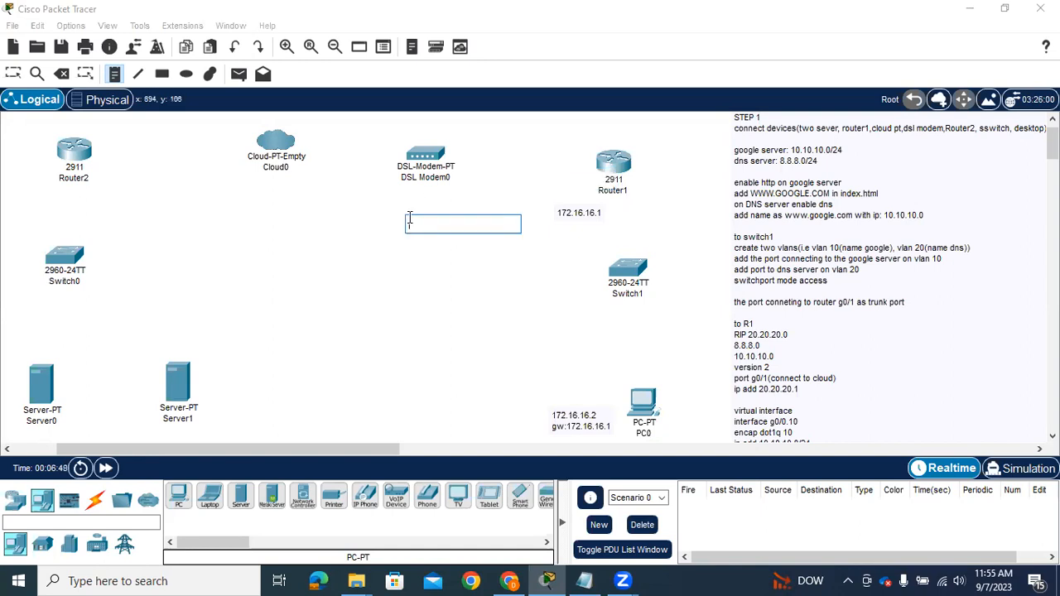
Place a note reading "20.20.20.1" between Router2 and Cloud0
left_click(153, 162)
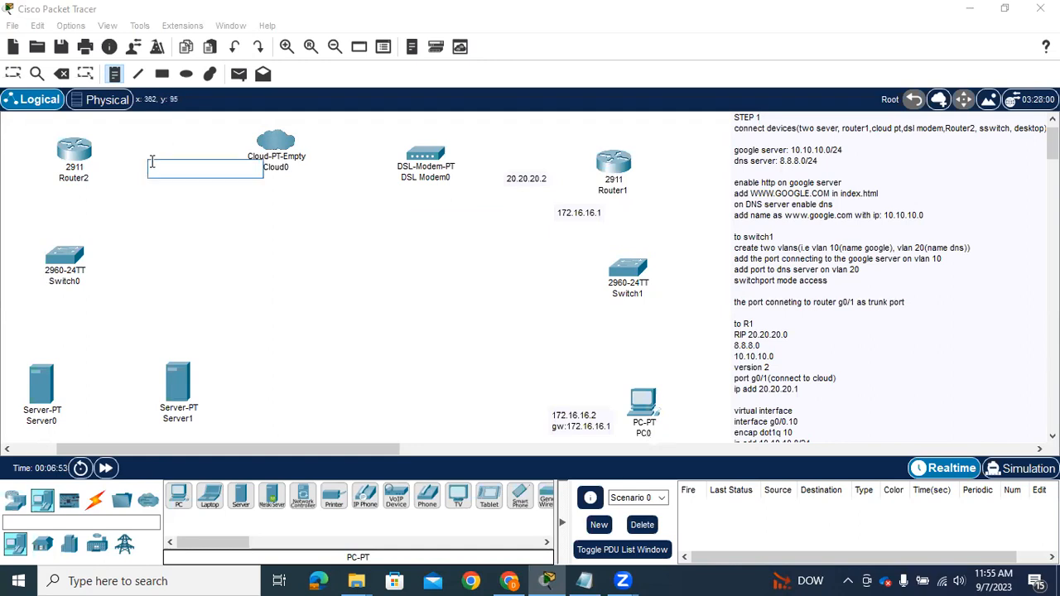
type("20.20.20.1")
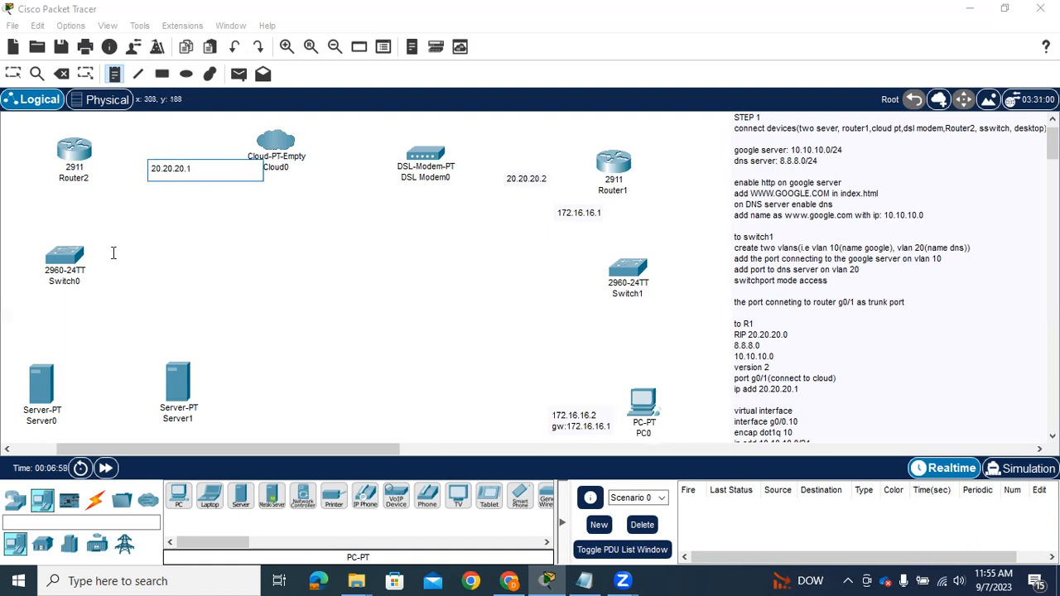
left_click(76, 213)
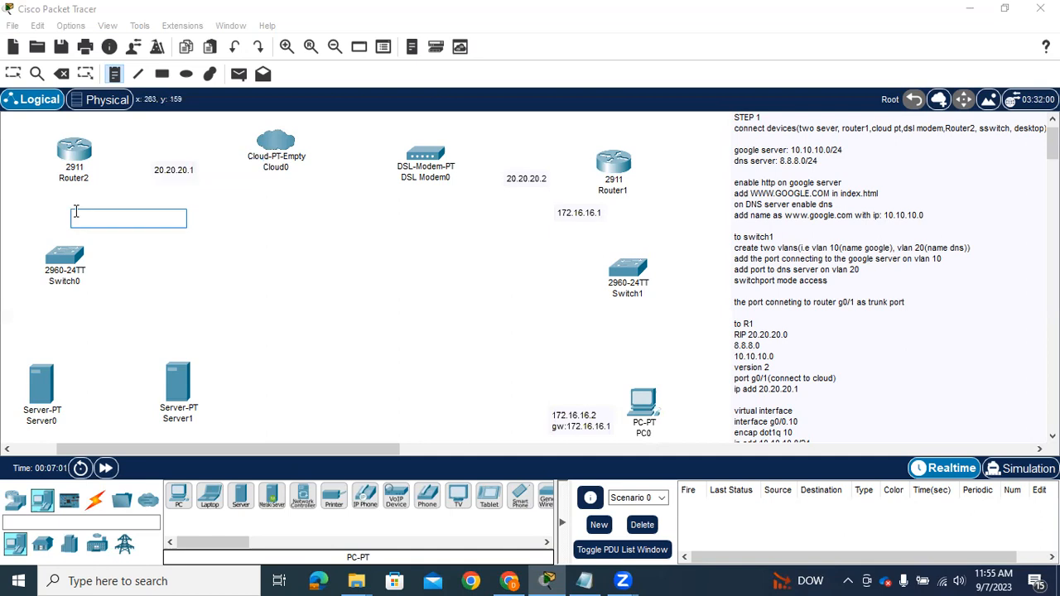
Place a note reading "vlan10" between Switch0 and Server1
left_click(115, 311)
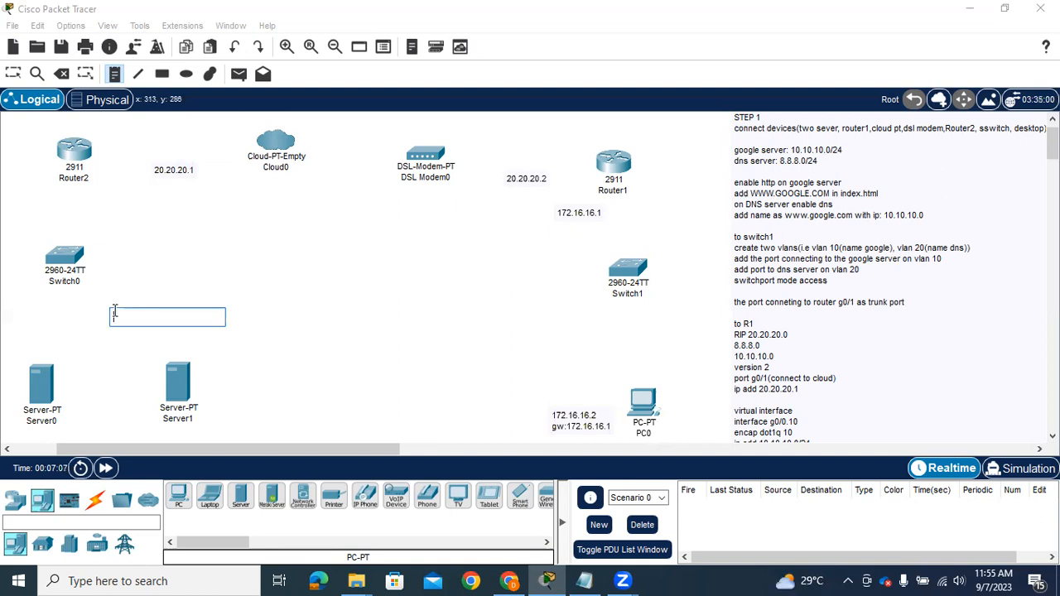
type("1")
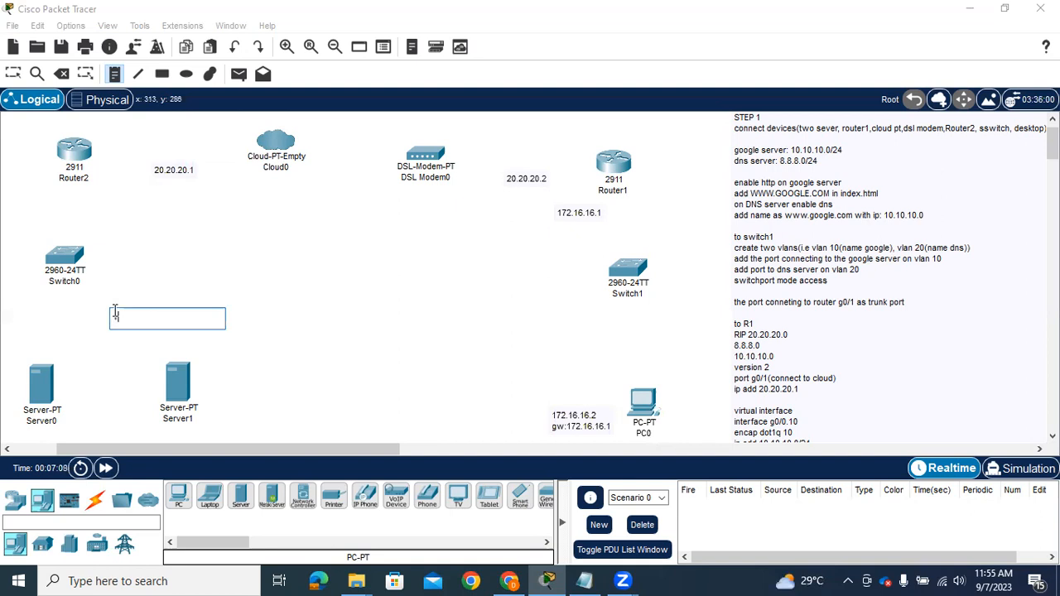
type("lan")
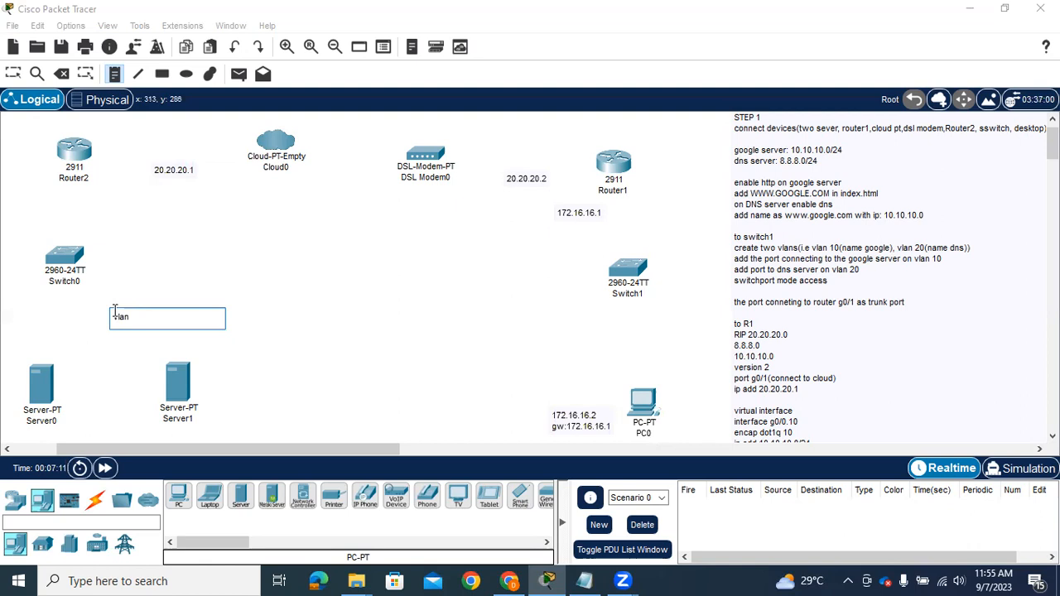
type("10")
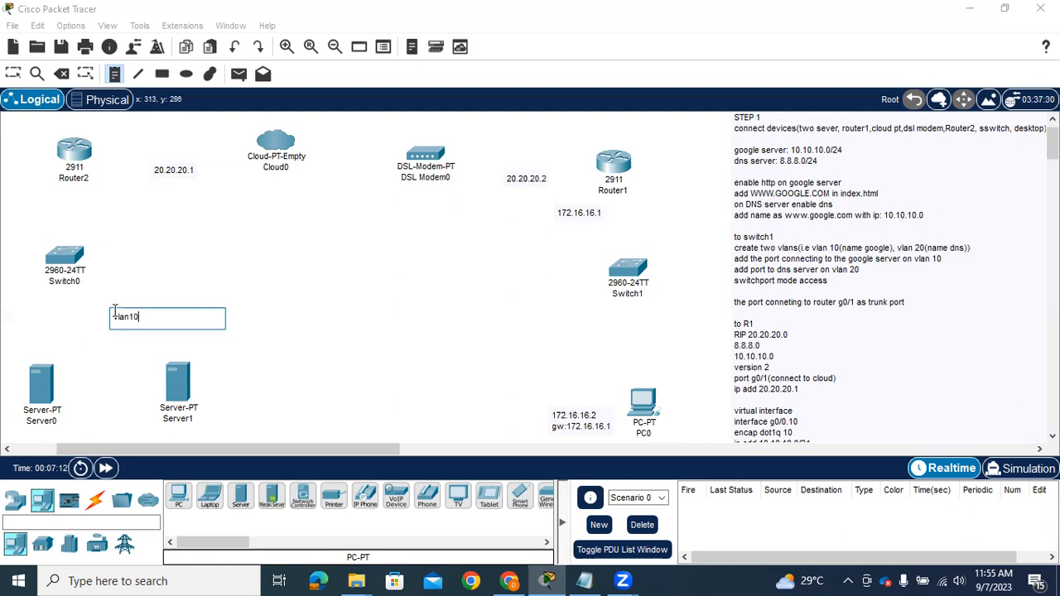
Place a note reading "vlan 8" between Switch0 and Server0
left_click(17, 310)
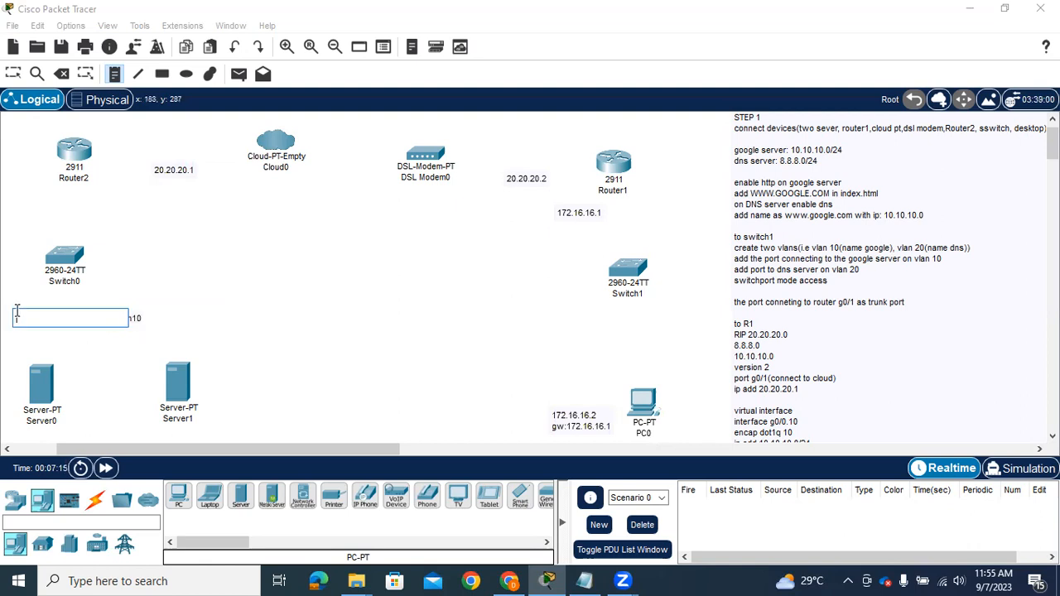
type("vla")
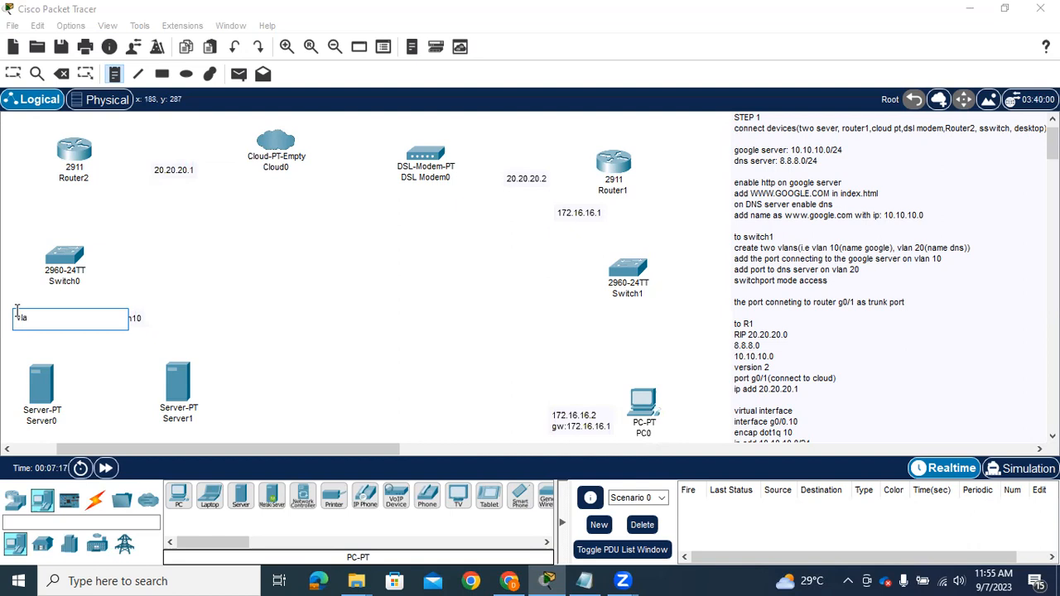
type("n 8")
Place a two-line note beside Server1 reading "ip: 10.10.10.10" and "gw:10.10.10.1"
left_click(234, 377)
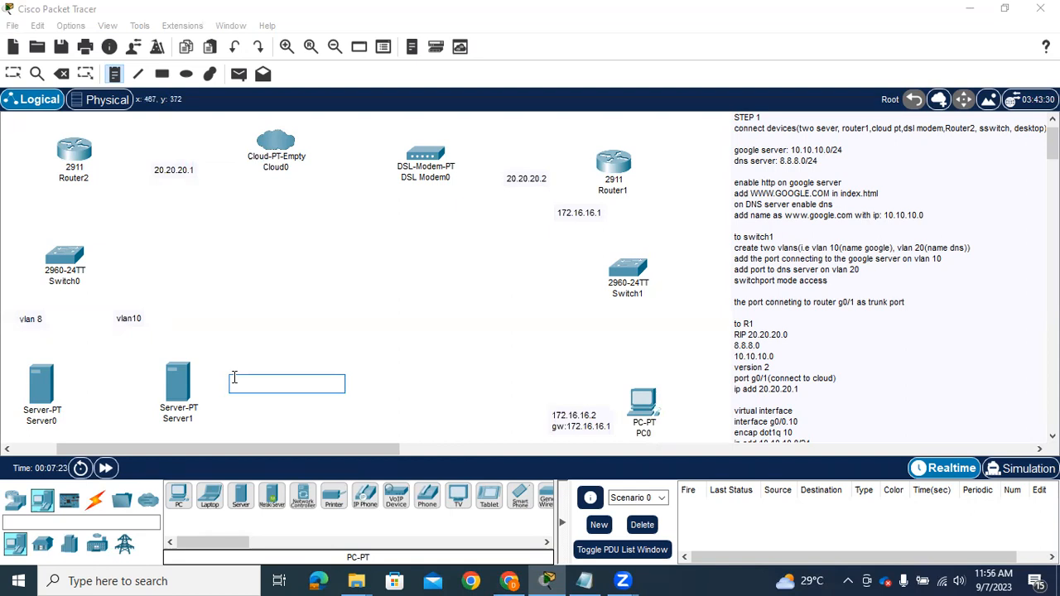
type("s")
type("e")
type("r")
type("10.")
type("10.")
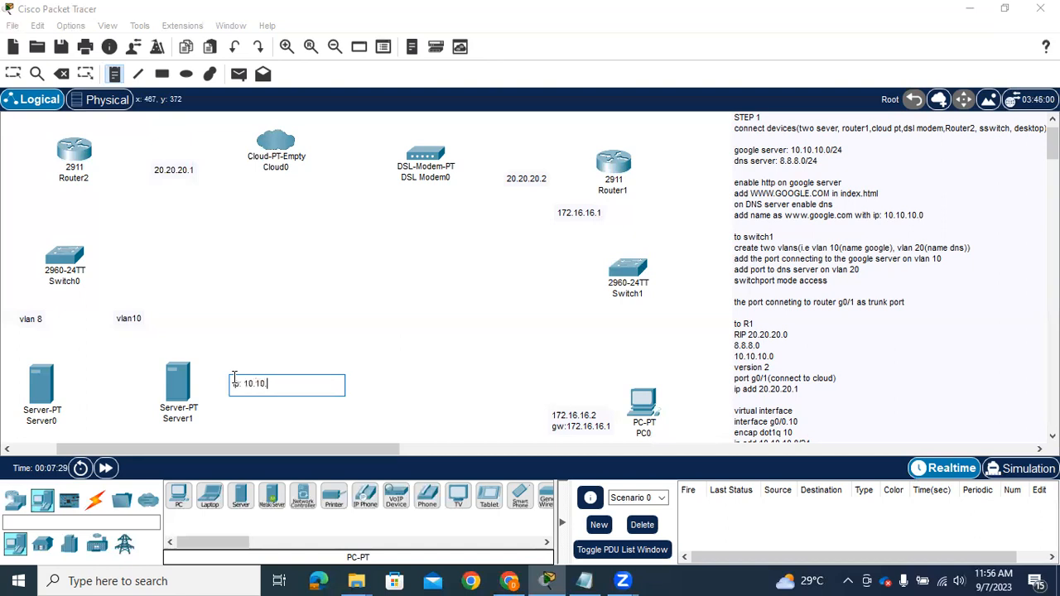
type("10.10")
key("Return")
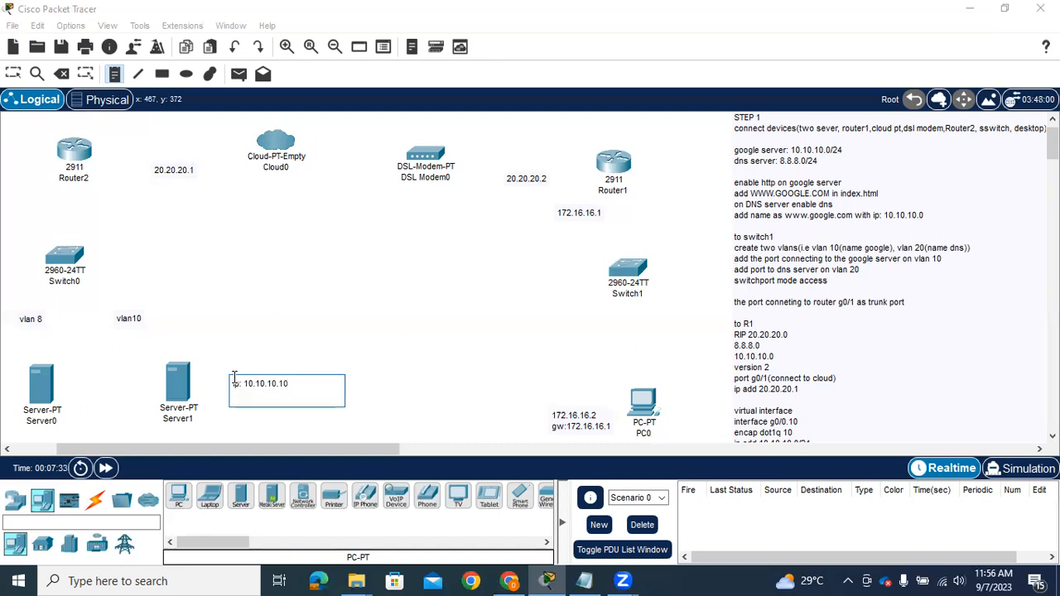
type("gw:10.10.10.1")
Place a two-line note beside Server0 reading "ip:8.8.8.8" and "gw:8.8.8.1", and leave note placement
left_click(63, 397)
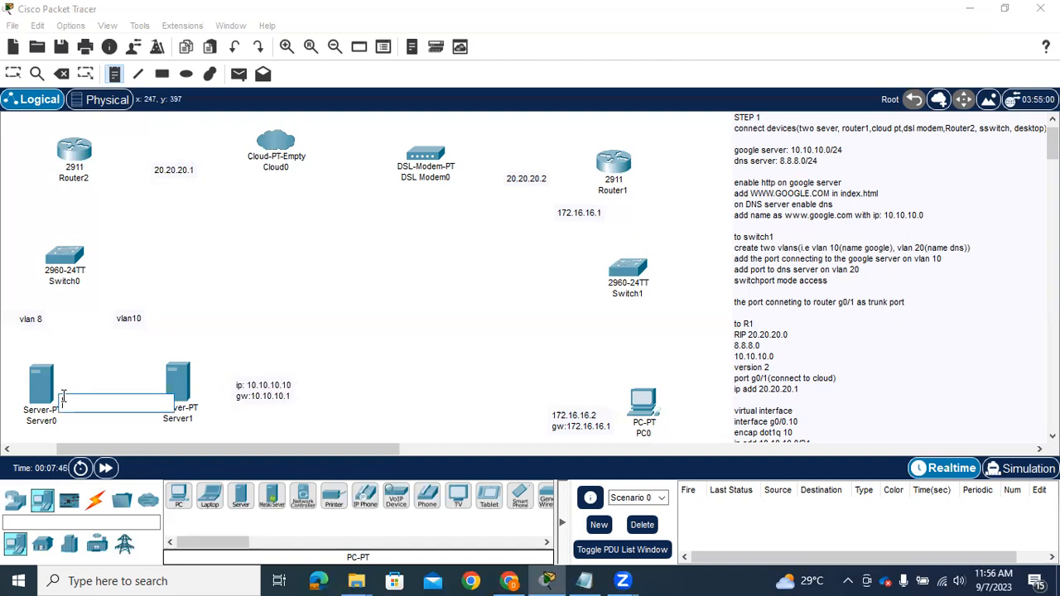
type("ip:8.8.8.8")
key("Return")
type("gw:8.8.8.1")
left_click(313, 332)
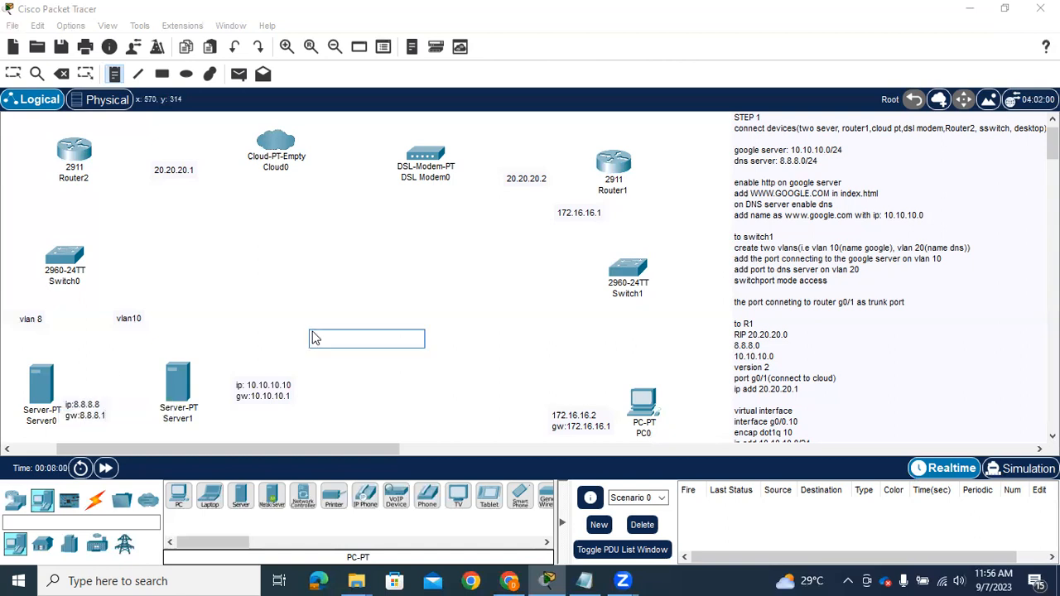
key("Escape")
Move the IP and gateway notes of Server1 and Server0 closer to their servers
left_click(278, 397)
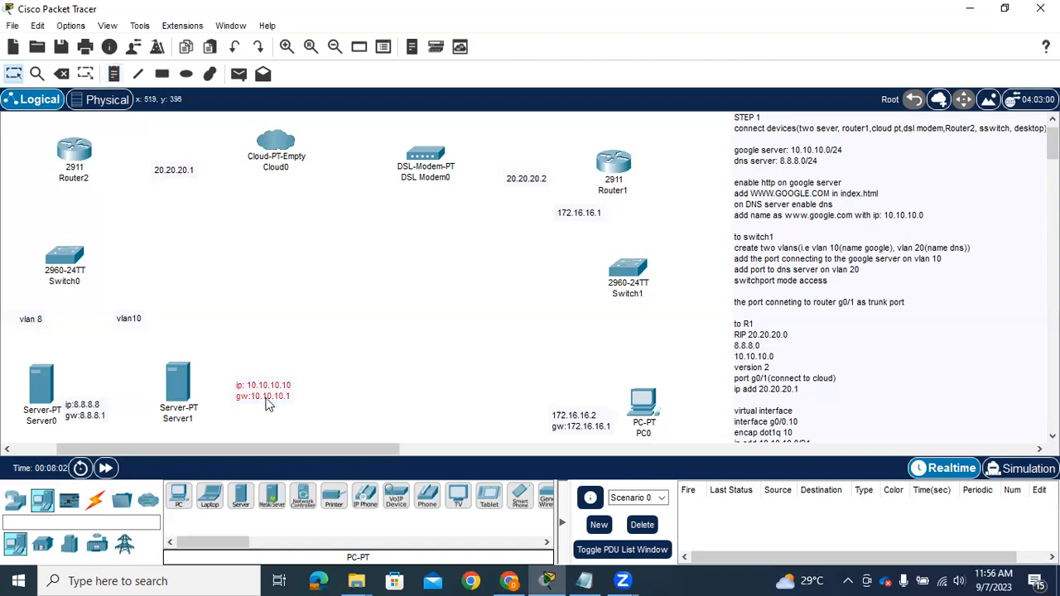
left_click_drag(275, 394, 240, 406)
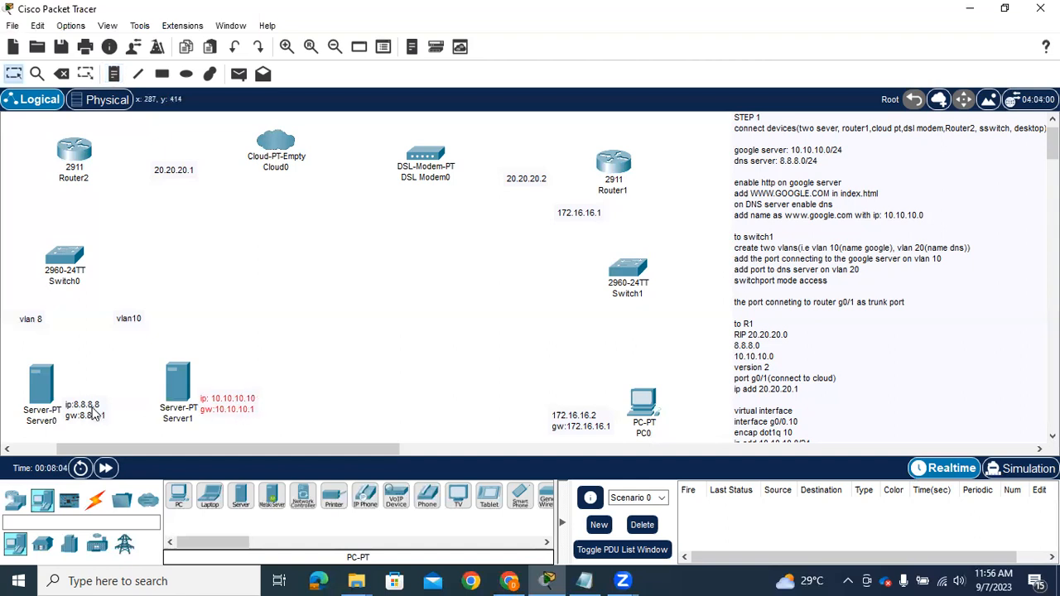
left_click_drag(87, 406, 77, 397)
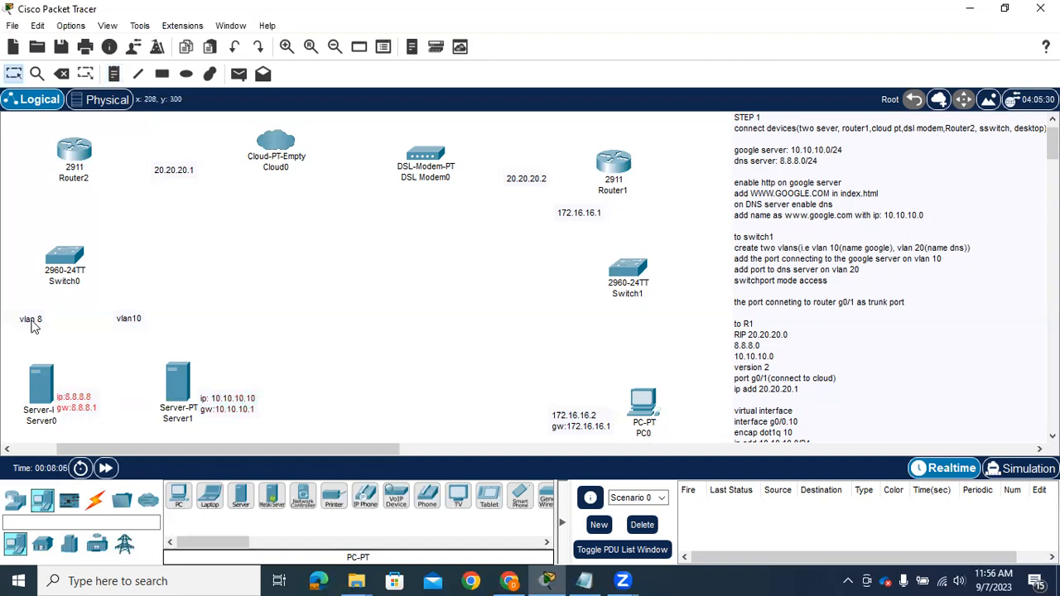
Move the two VLAN notes up nearer to Switch0 and shift the 20.20.20.1 note slightly toward Router2
left_click_drag(25, 306, 18, 274)
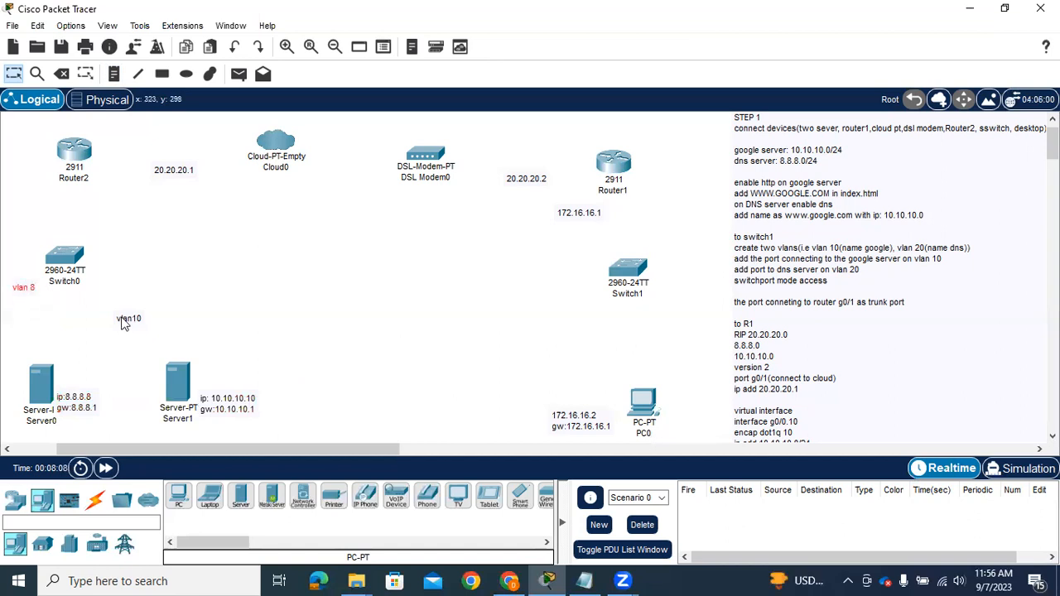
left_click_drag(125, 325, 140, 305)
left_click_drag(172, 175, 164, 175)
Connect Switch0 to Server1 with an automatically chosen connection type
left_click(97, 503)
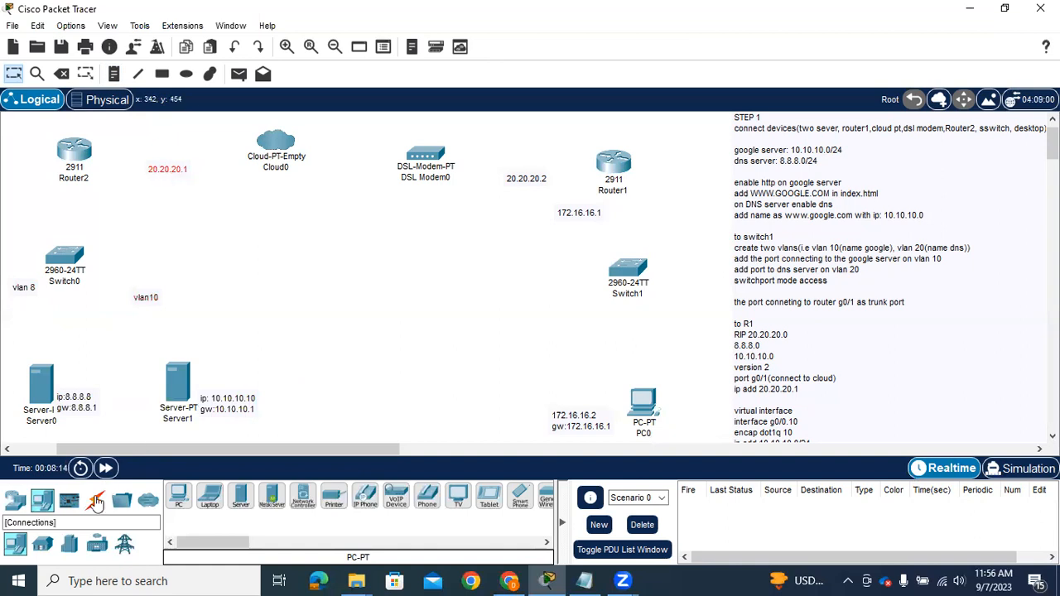
left_click(178, 497)
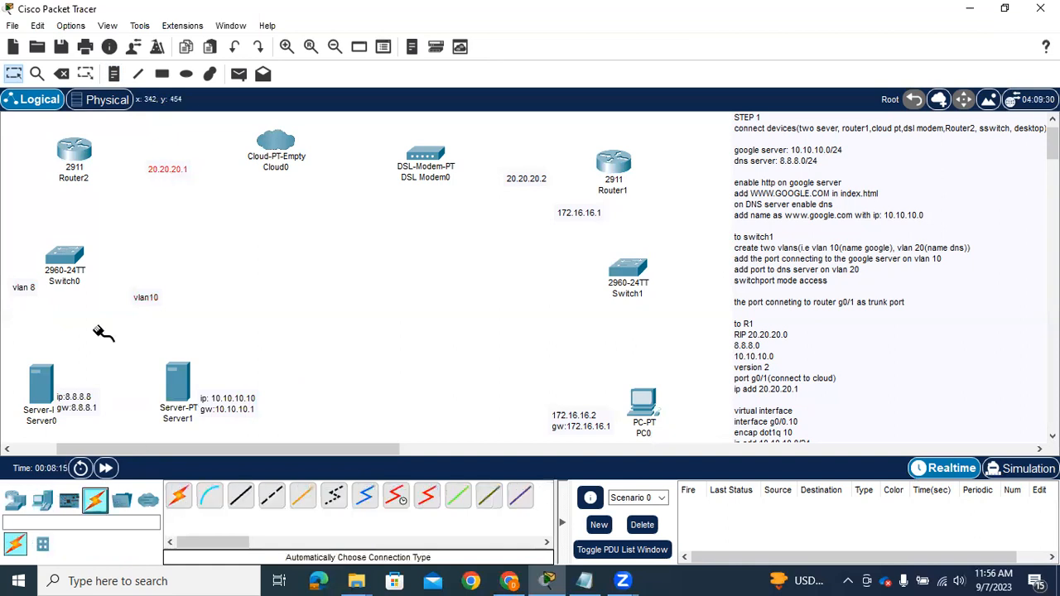
left_click(73, 256)
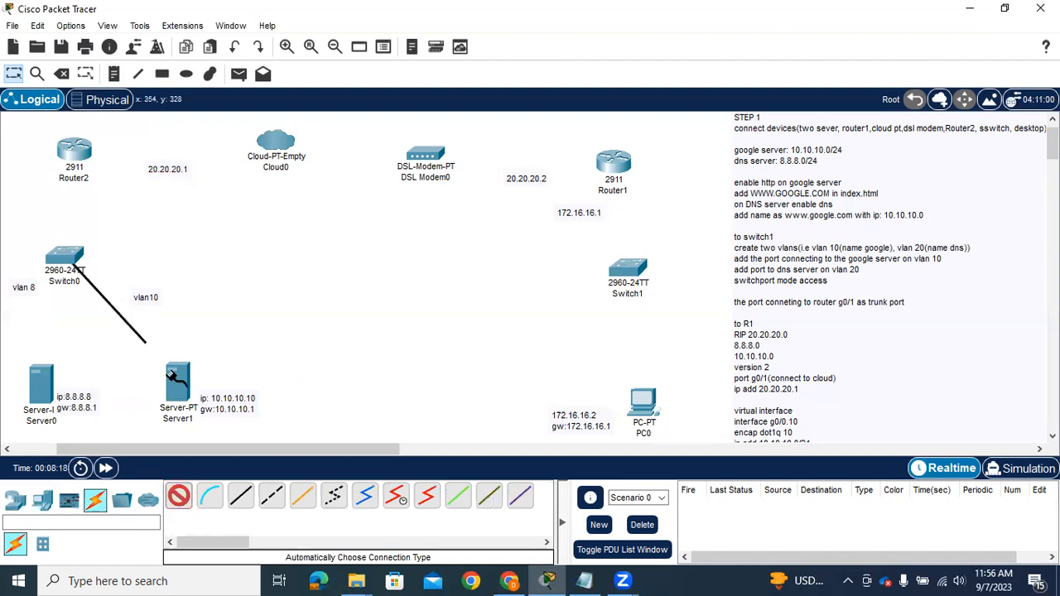
left_click(177, 379)
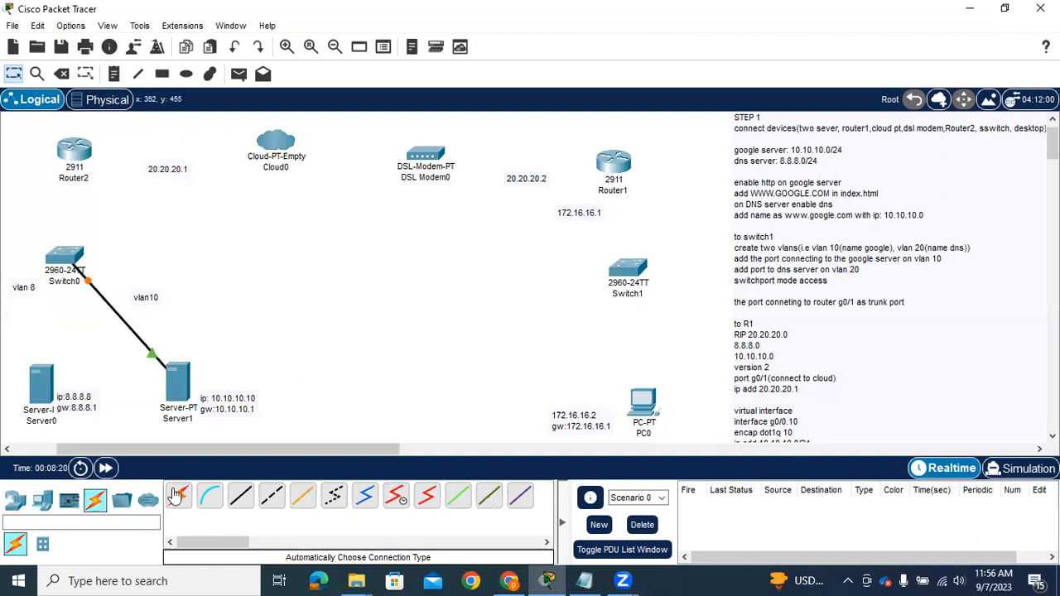
Connect Switch0 to Server0 with an automatically chosen connection type
left_click(177, 495)
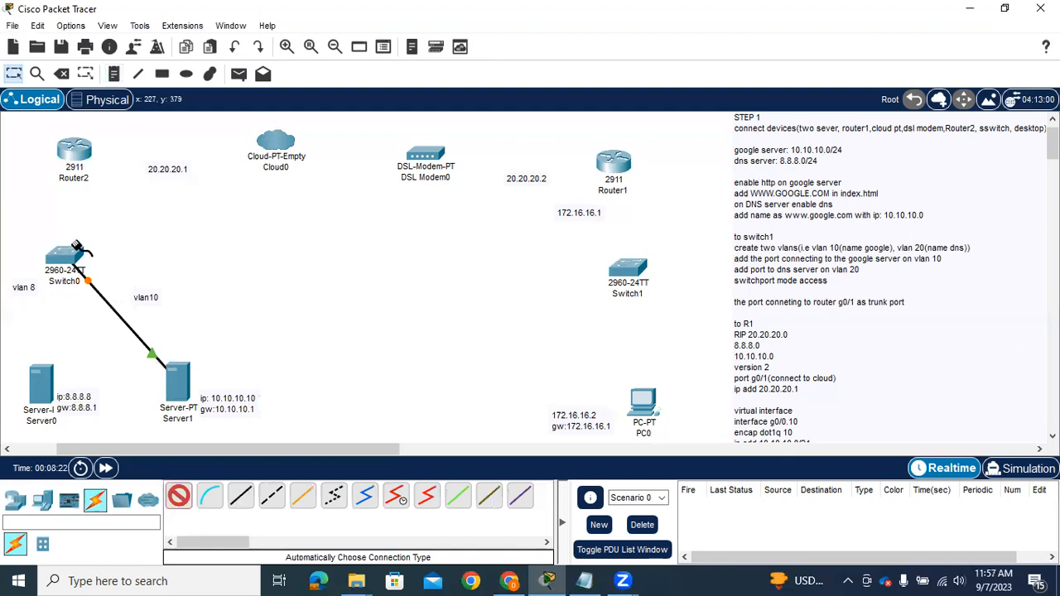
left_click(72, 259)
left_click(41, 379)
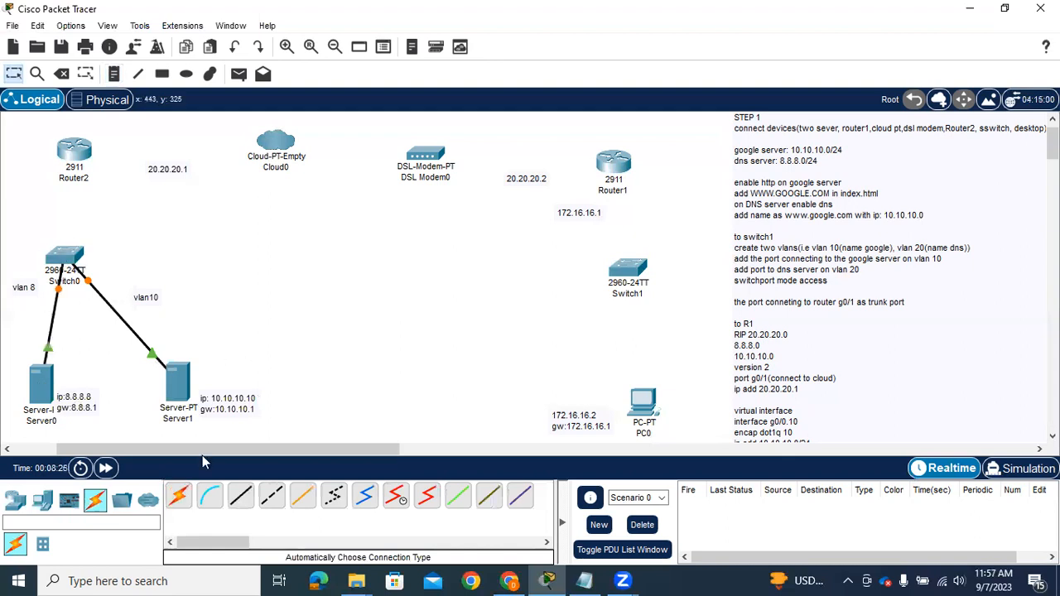
Connect Router2 to Switch0 with an automatically chosen cable and reattach its switch end to GigabitEthernet0/1
left_click(178, 495)
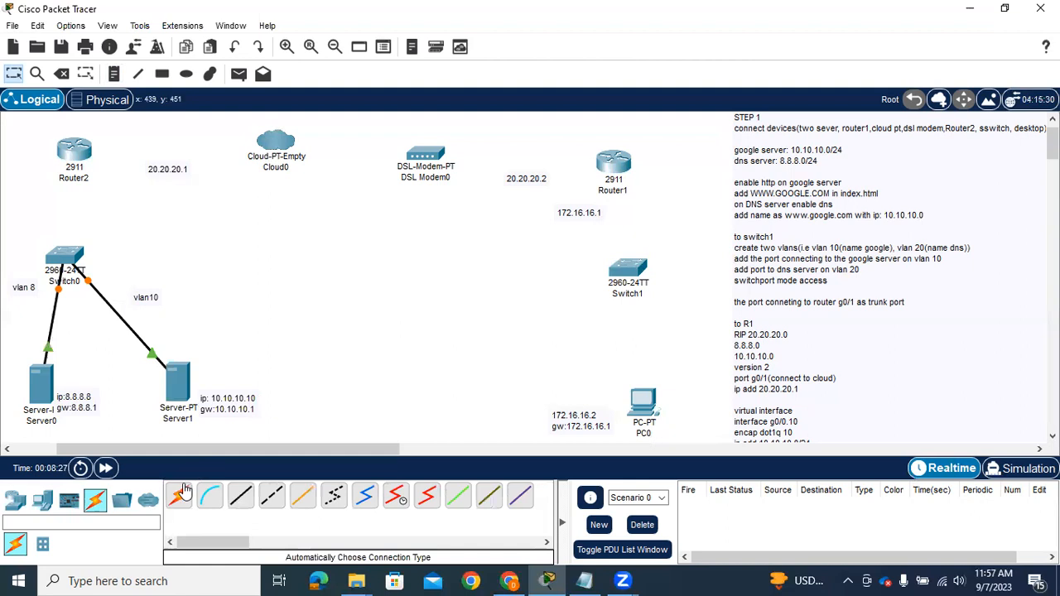
left_click(75, 149)
left_click(68, 251)
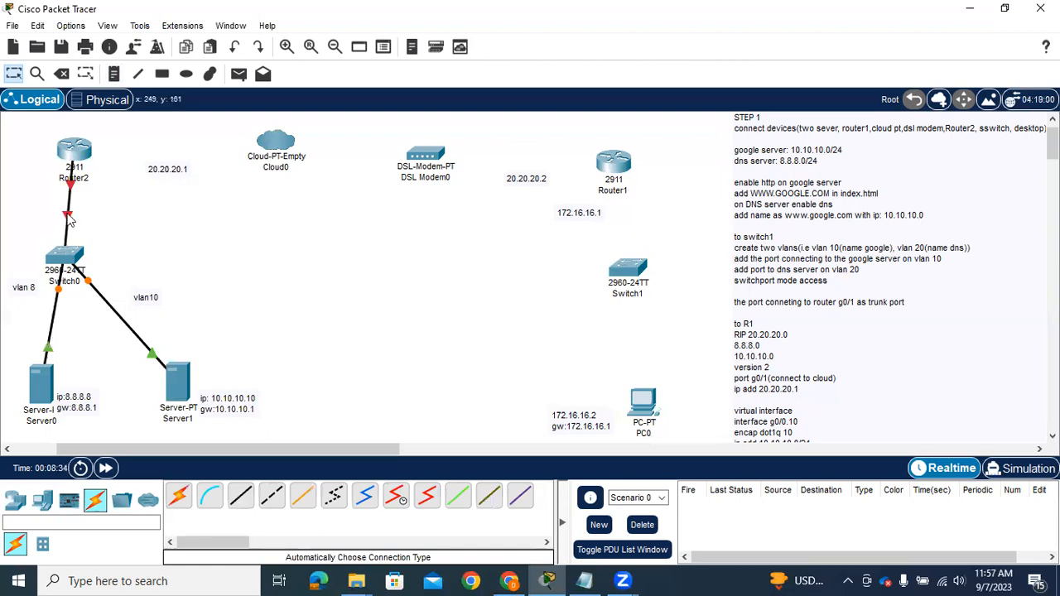
left_click_drag(68, 215, 69, 254)
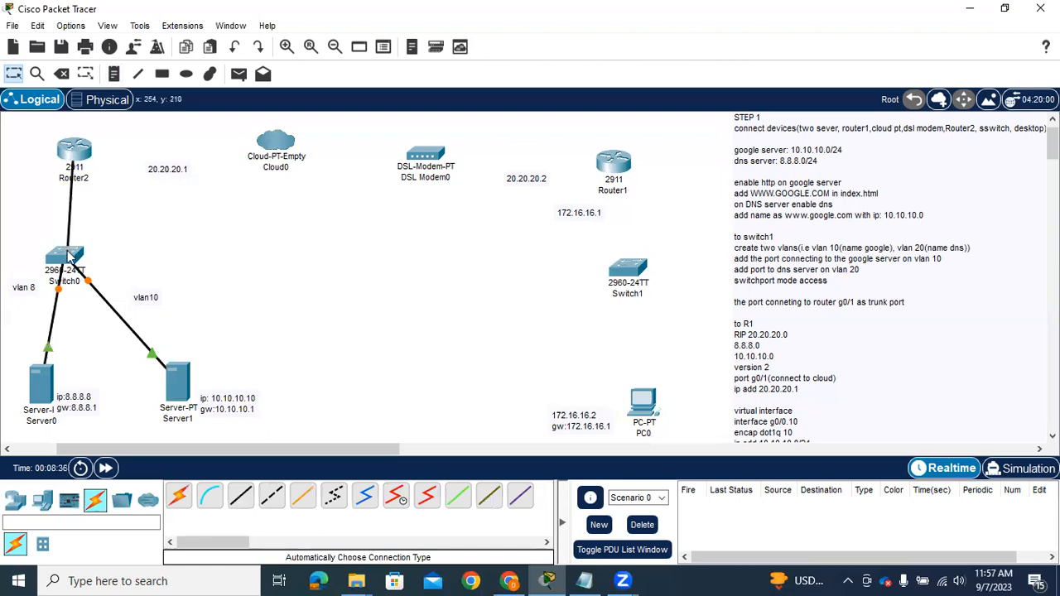
left_click(72, 267)
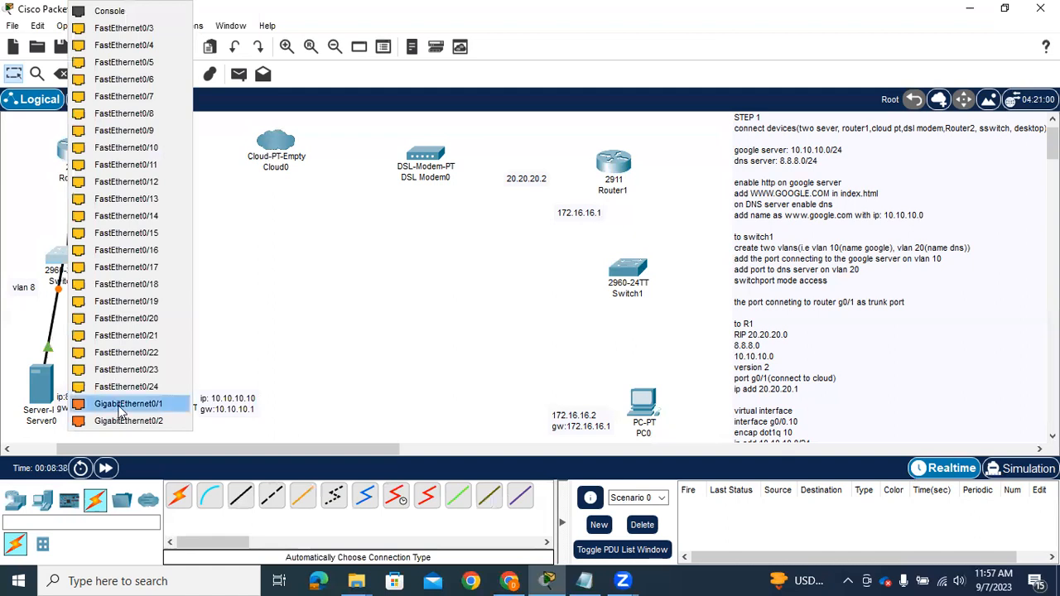
left_click(120, 404)
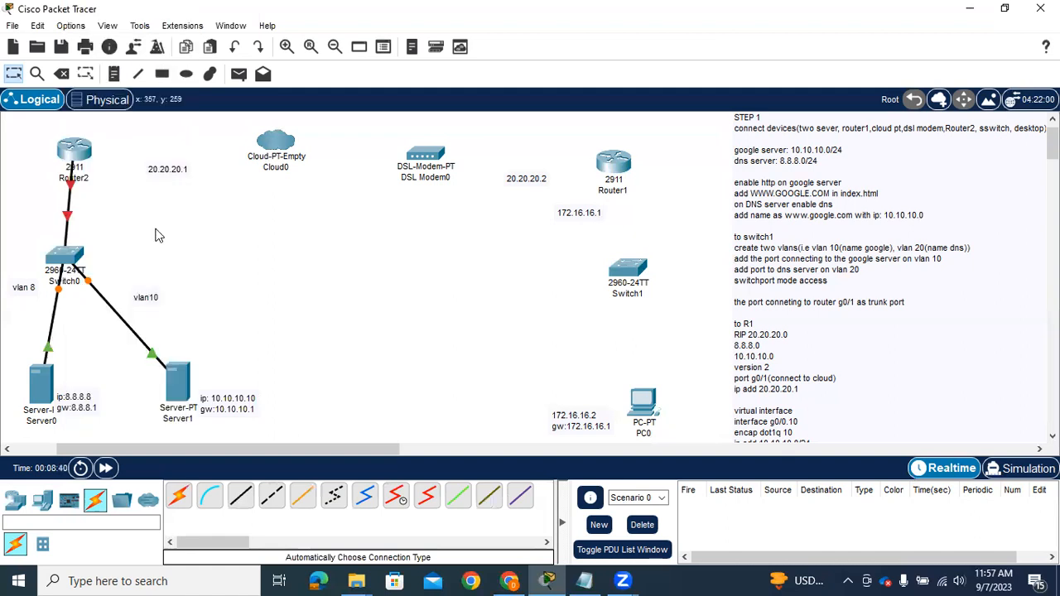
left_click(181, 495)
left_click(83, 151)
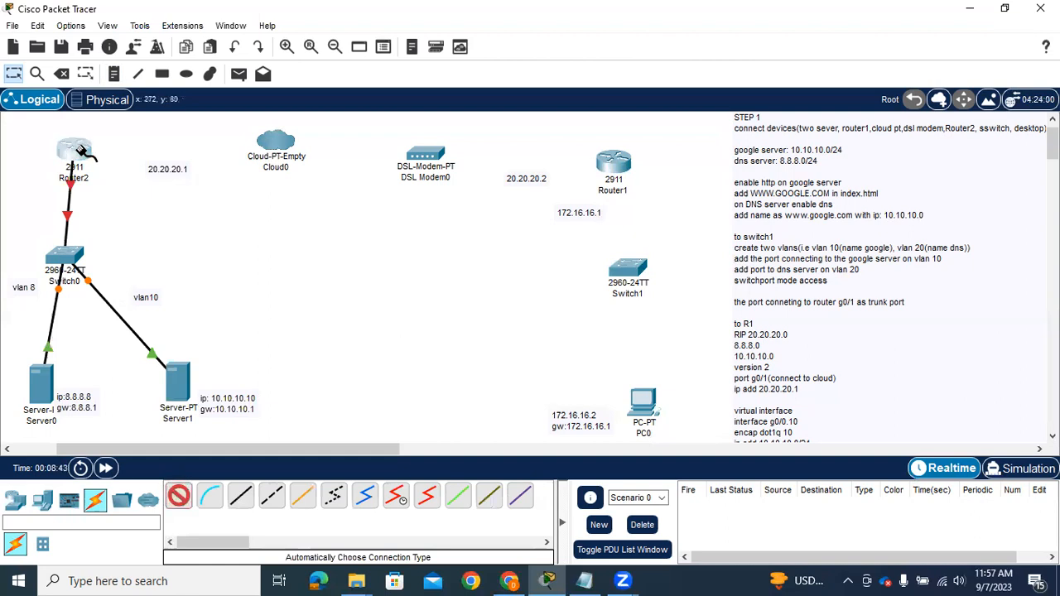
left_click(265, 142)
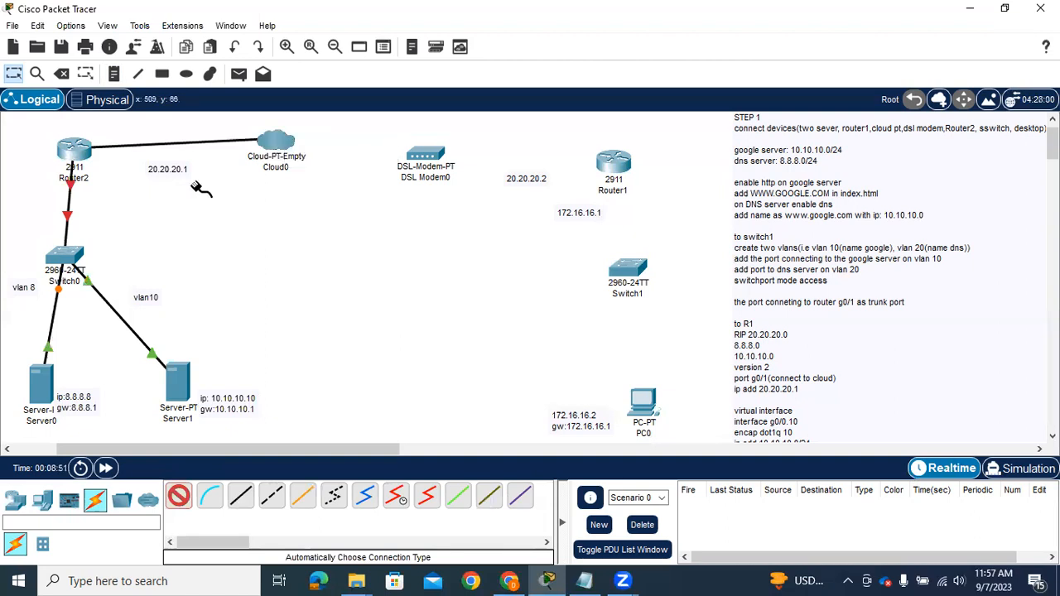
key("Escape")
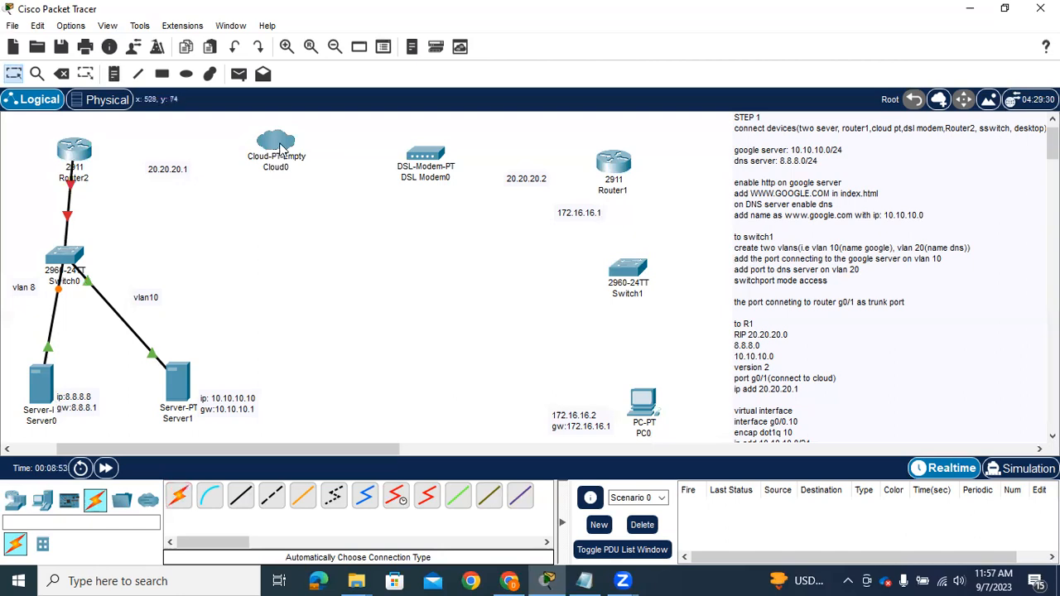
Install a PT-CLOUD-NM-1AM and a PT-CLOUD-NM-1CFE module in empty slots of Cloud0 and switch its power on
mouse_move(278, 149)
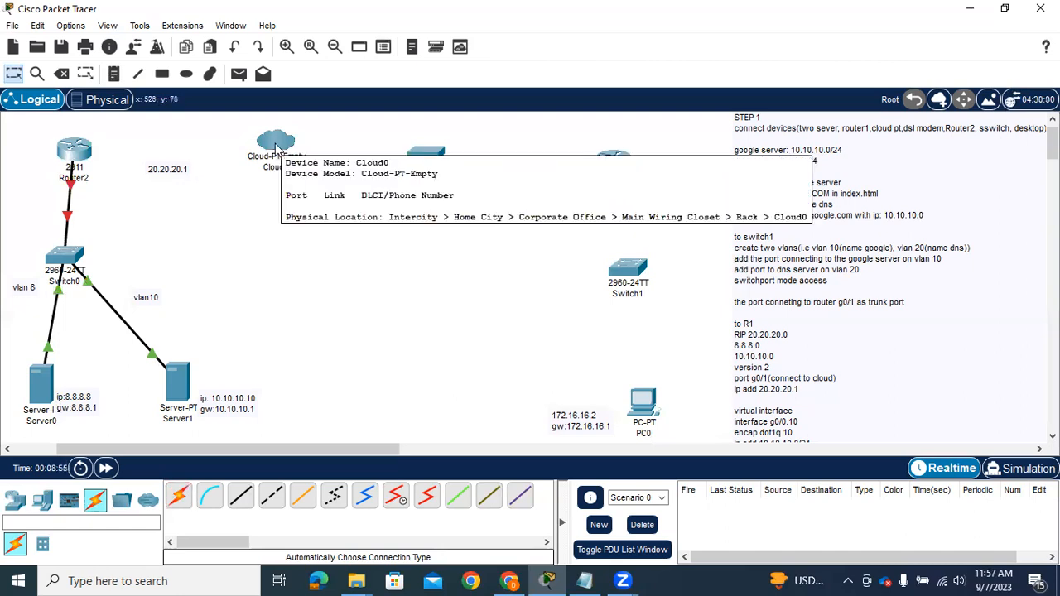
left_click(276, 147)
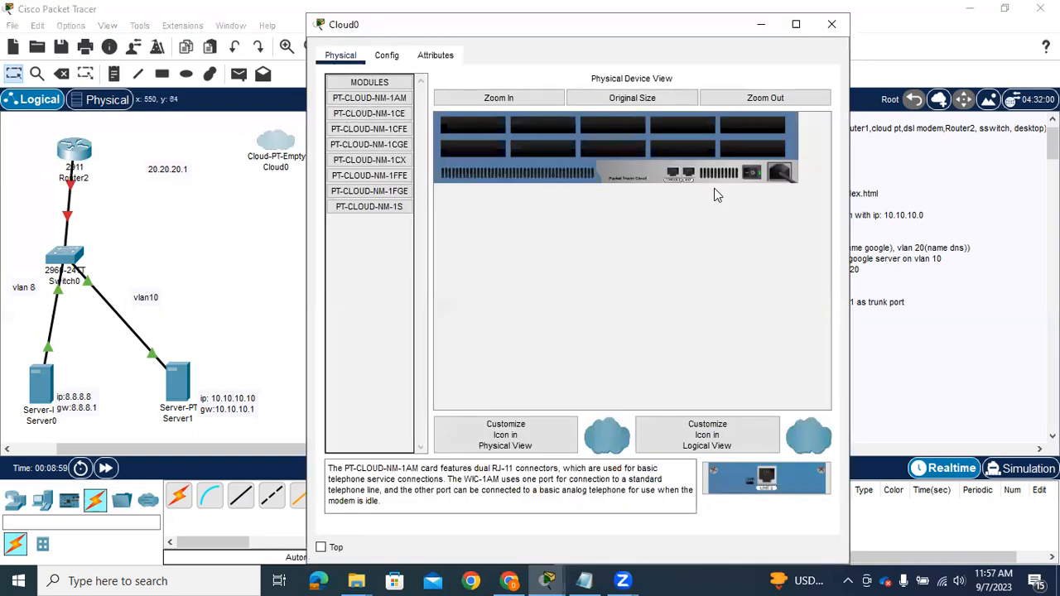
left_click_drag(401, 101, 539, 125)
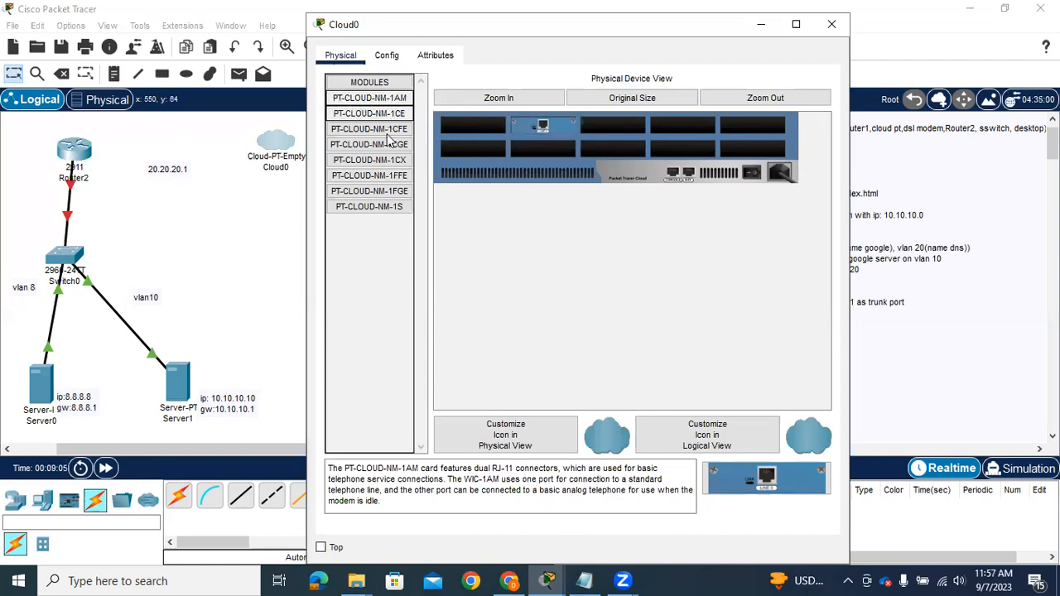
left_click_drag(388, 131, 609, 133)
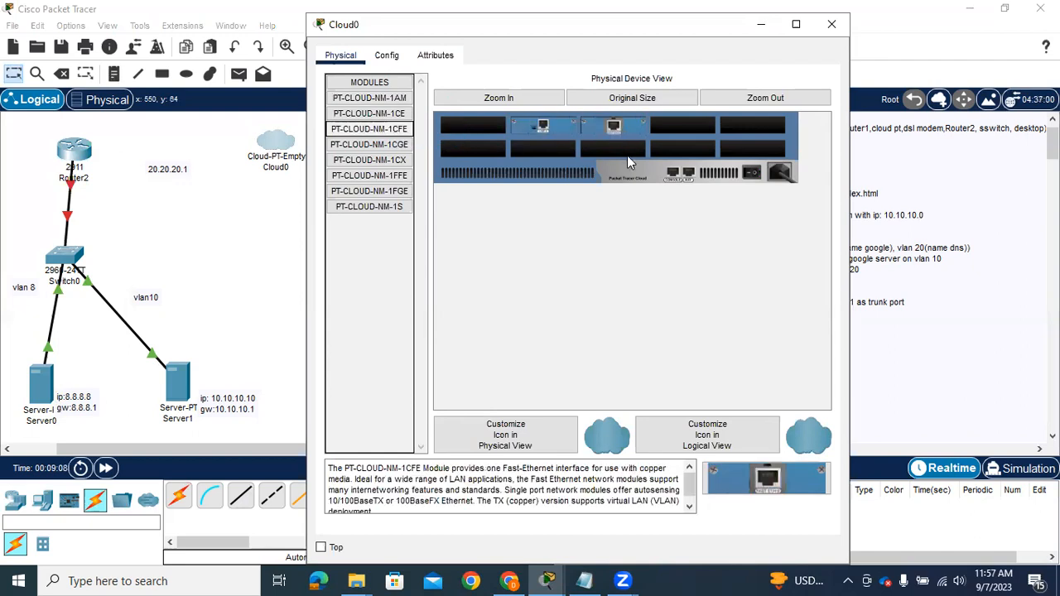
left_click(753, 172)
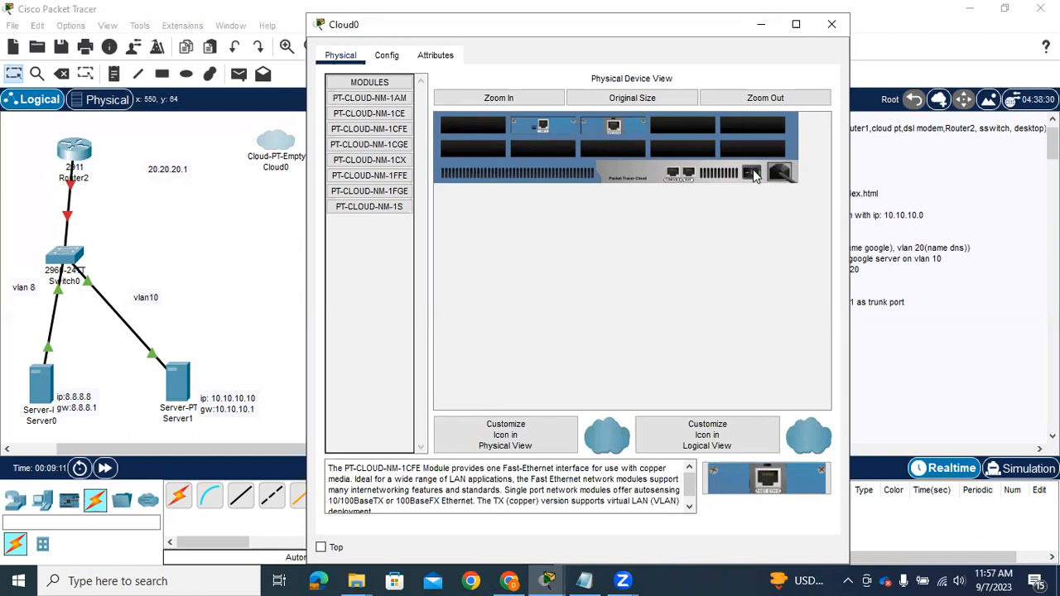
left_click(832, 25)
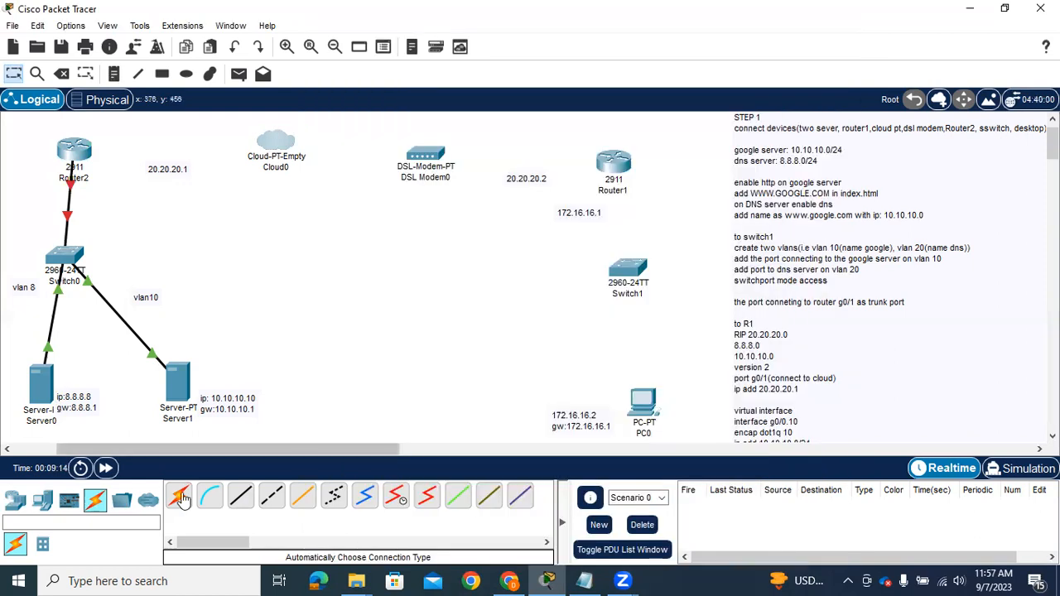
Connect Router2 to Cloud0 with an automatically chosen connection type
left_click(181, 497)
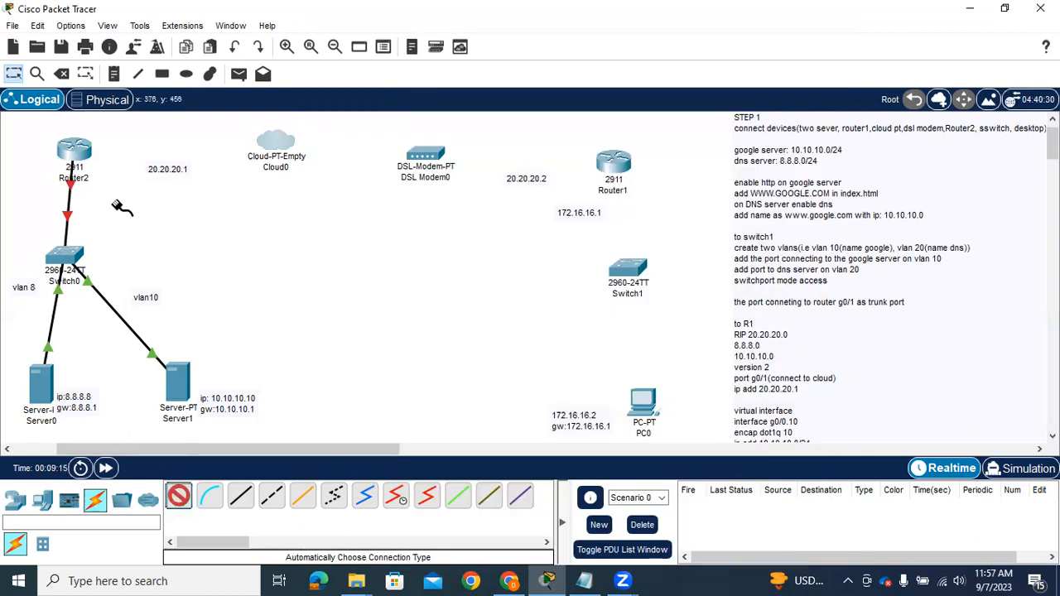
left_click(82, 154)
left_click(267, 146)
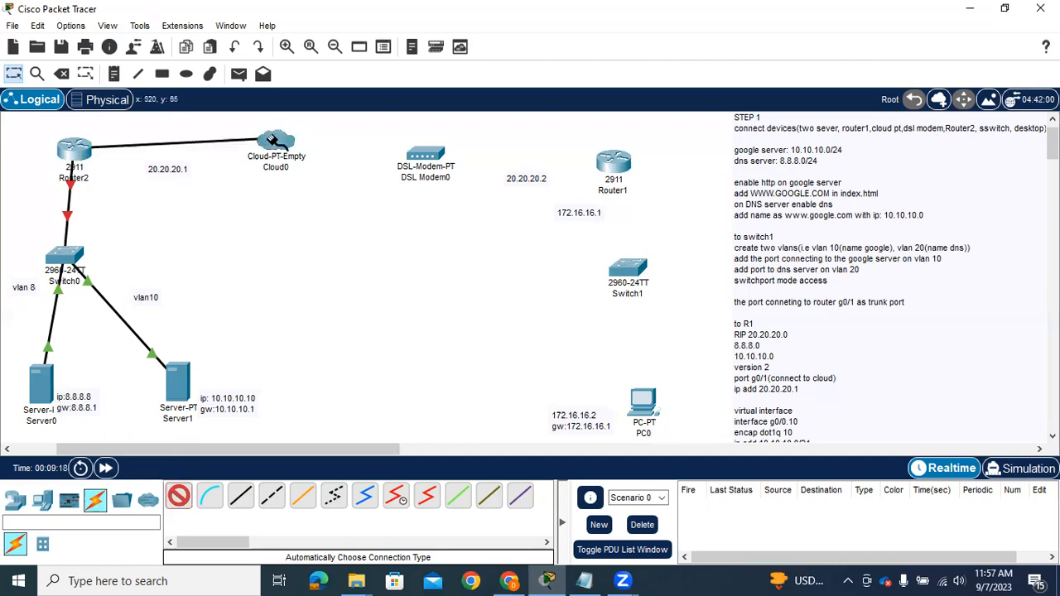
left_click(274, 142)
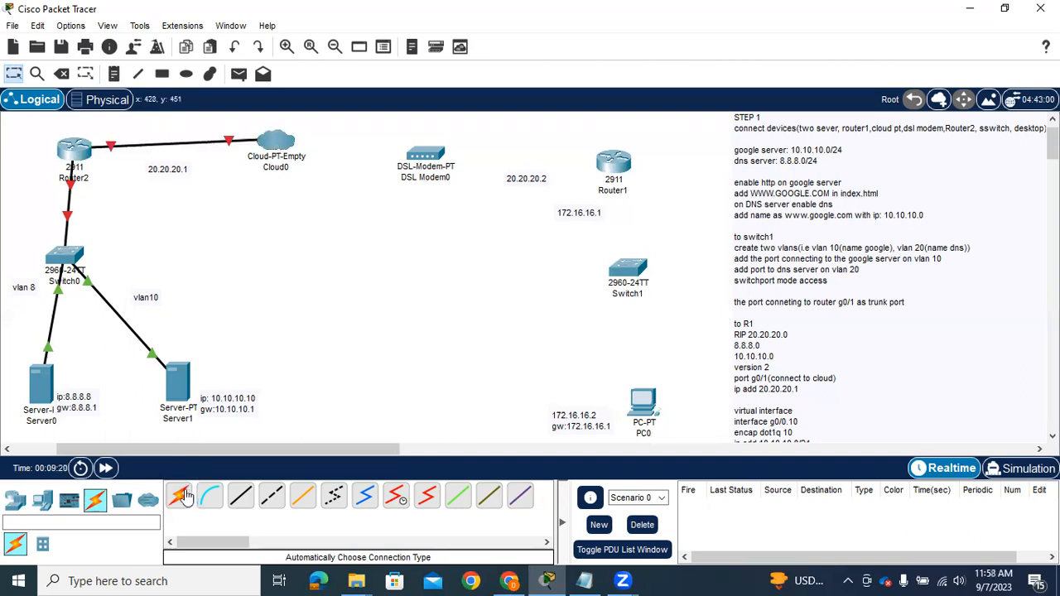
Connect Cloud0 to DSL Modem0 and DSL Modem0 to Router1 with automatically chosen connection types
left_click(287, 142)
left_click(422, 156)
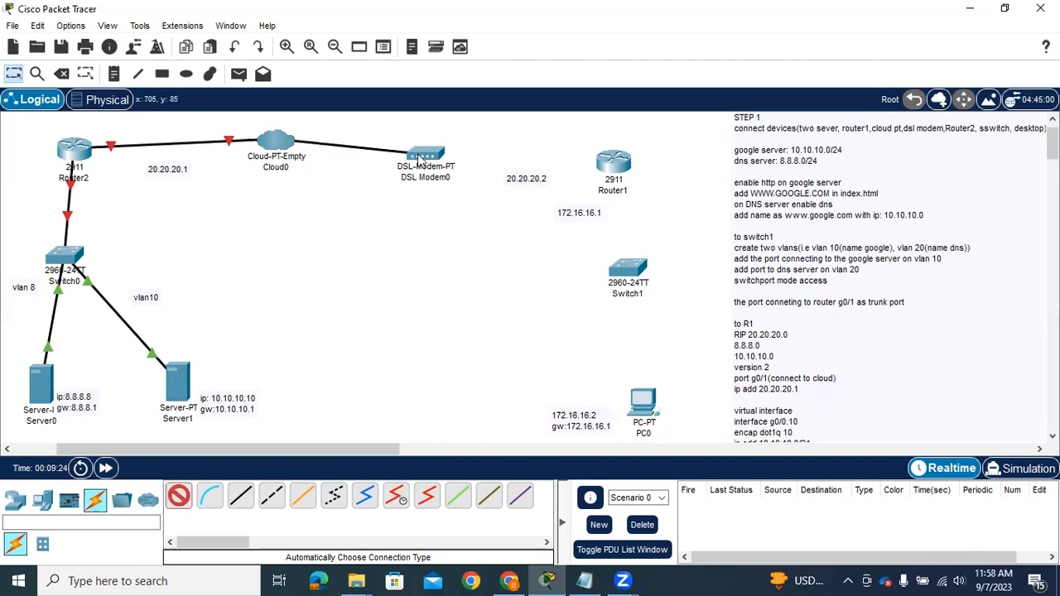
left_click(179, 497)
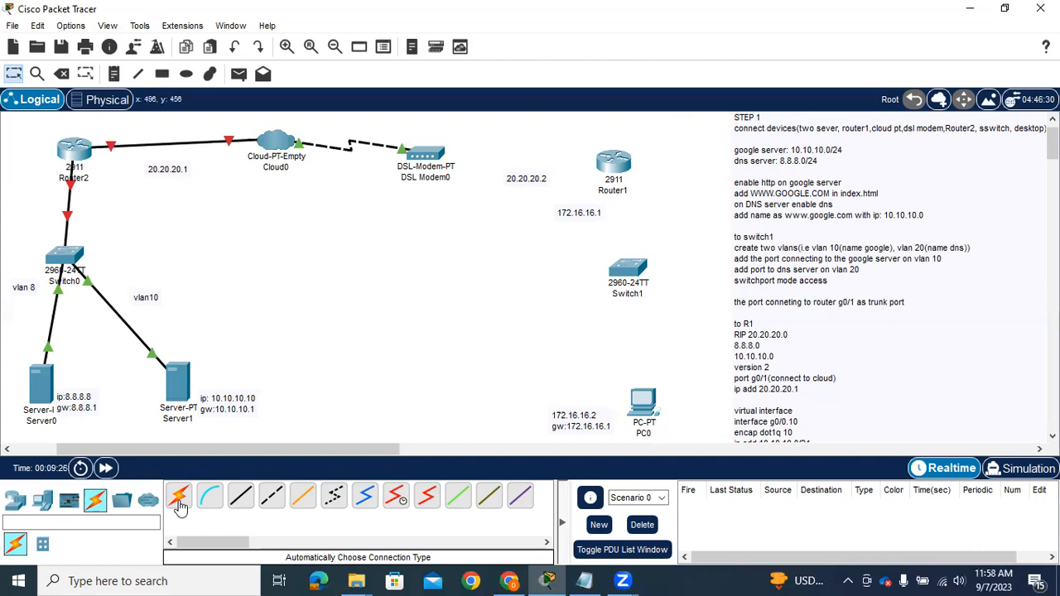
left_click(436, 157)
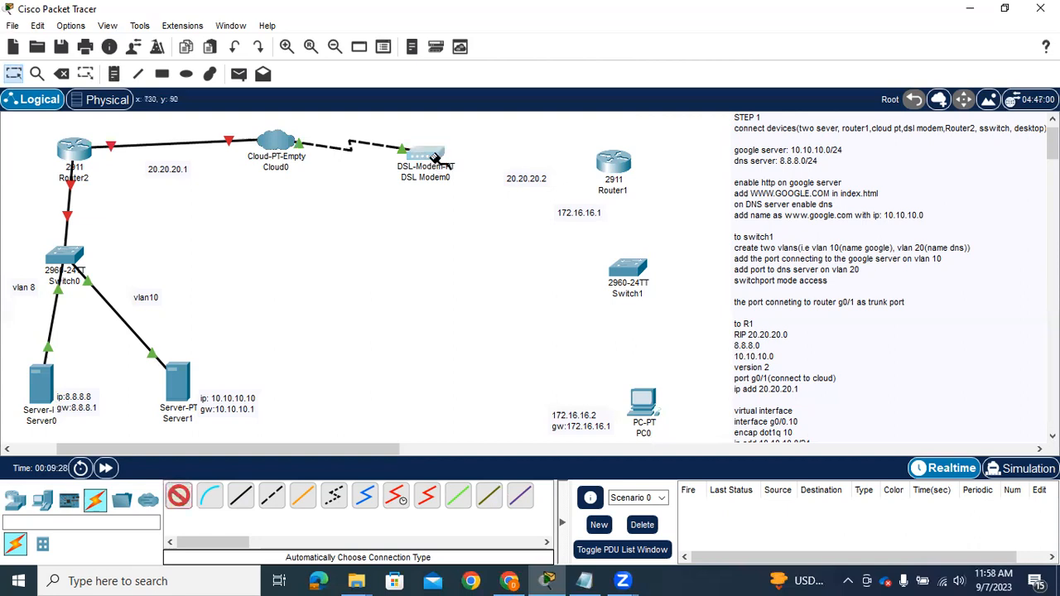
left_click(610, 166)
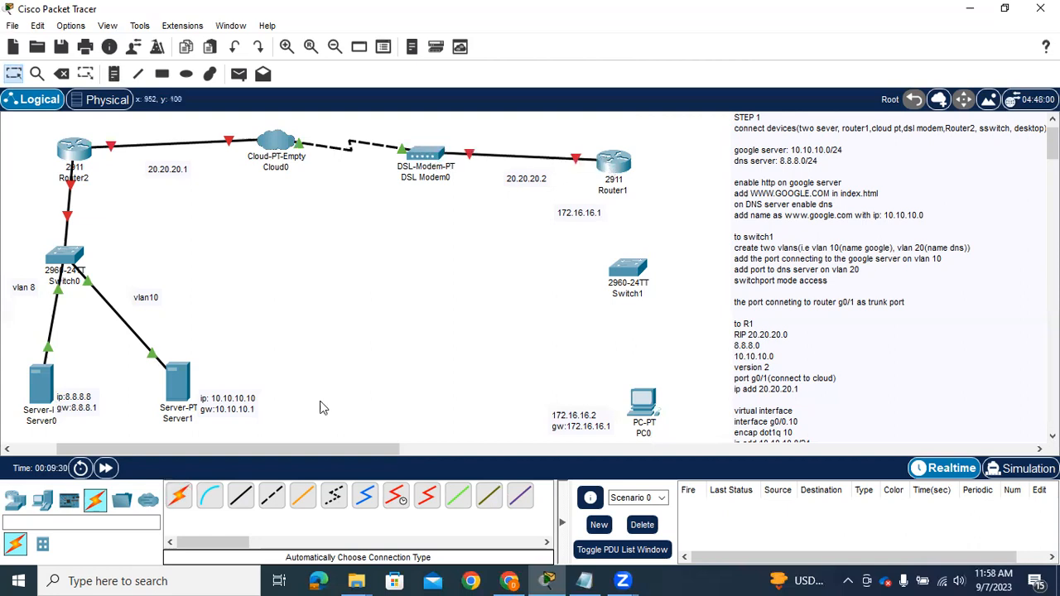
Connect Router1 to Switch1 with an automatically chosen cable, attaching its switch end to GigabitEthernet0/1
left_click(180, 495)
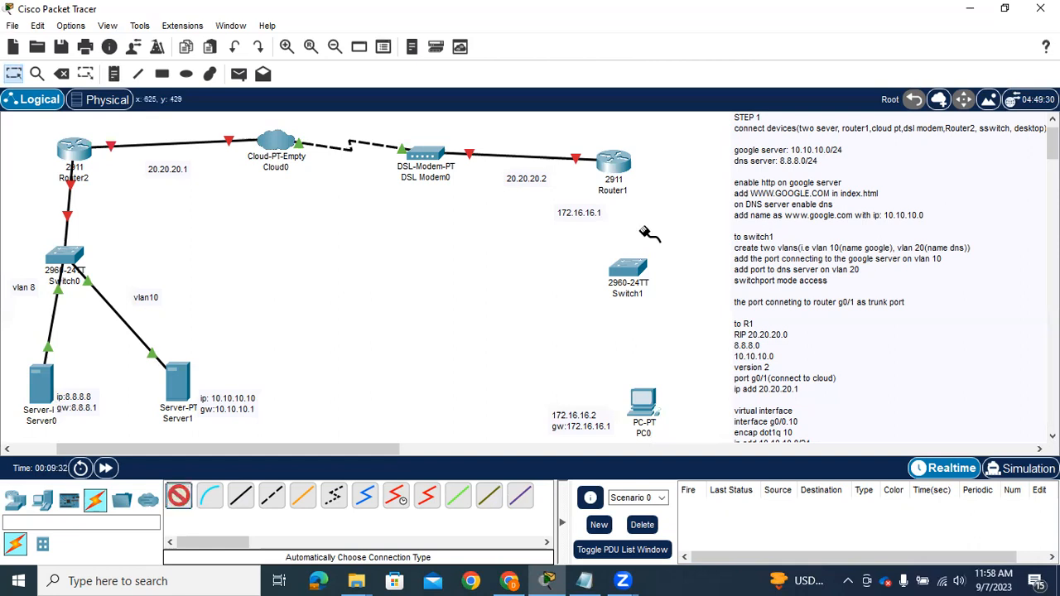
left_click(617, 170)
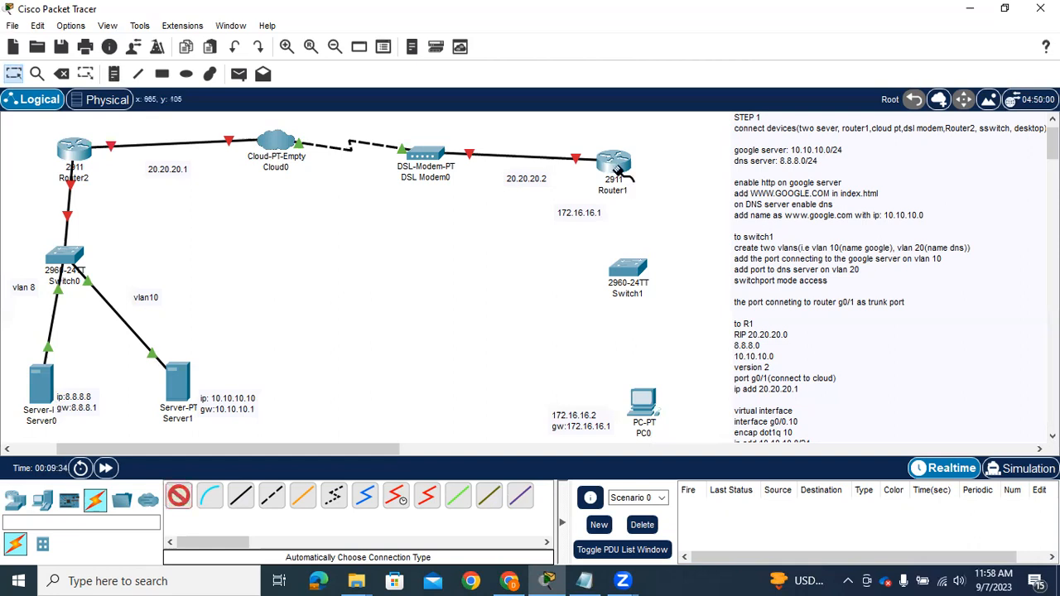
left_click(628, 265)
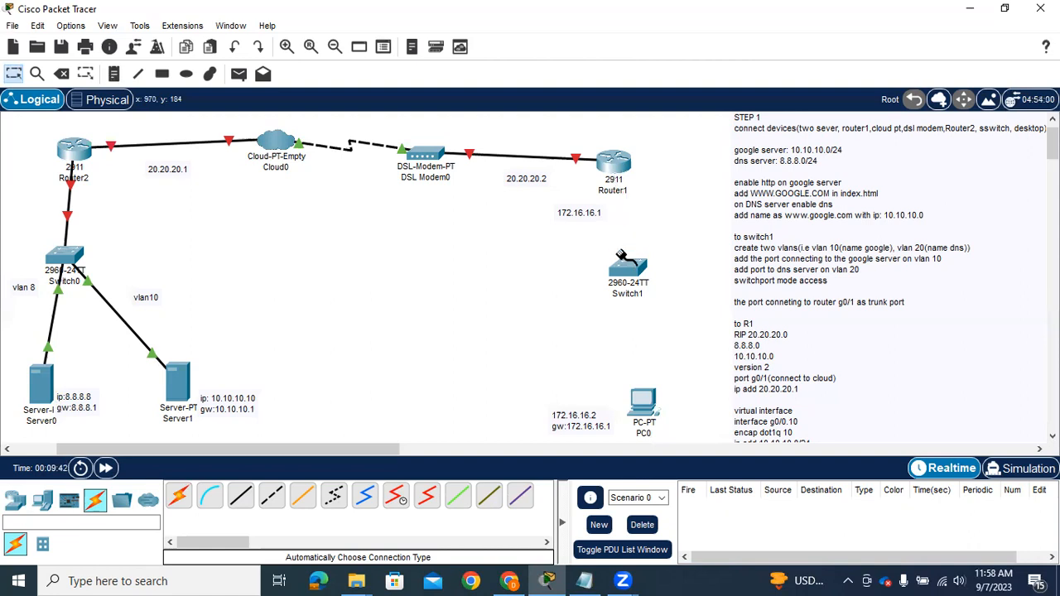
left_click(662, 444)
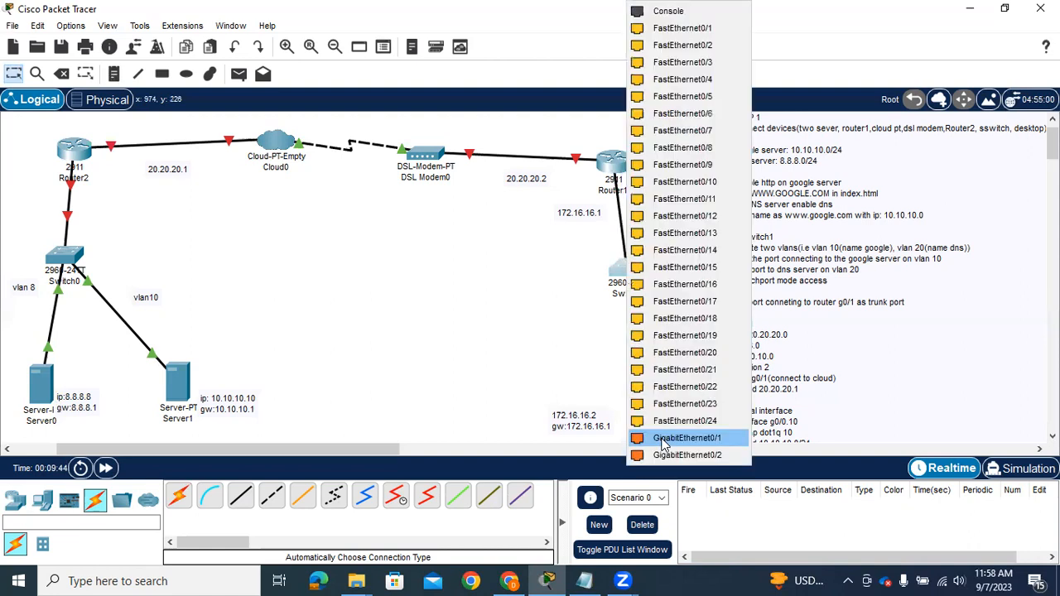
left_click(663, 439)
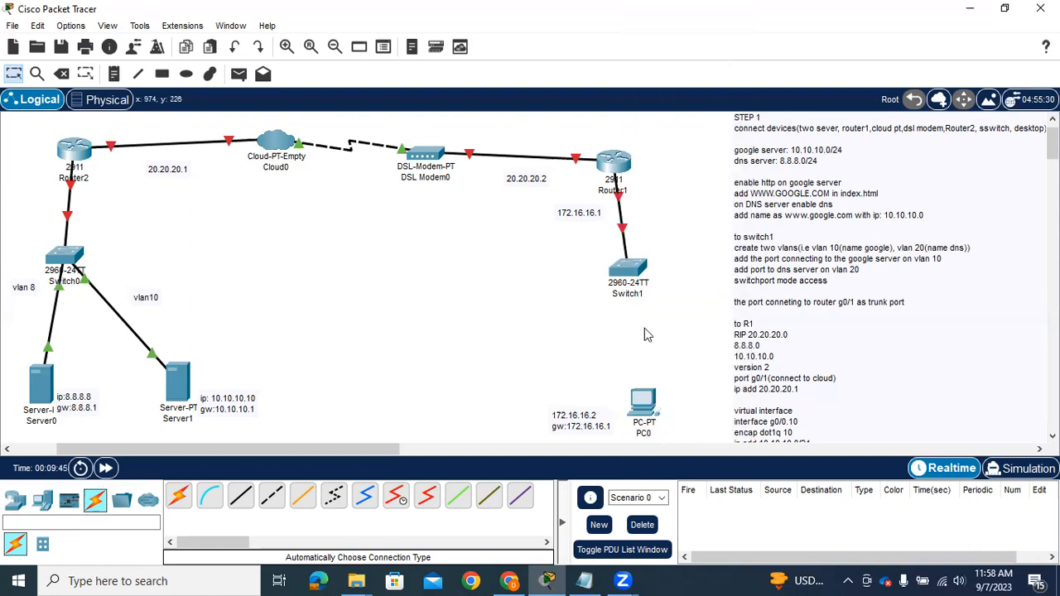
Connect Switch1 to PC0 with an automatically chosen connection type
left_click(178, 495)
left_click(628, 281)
left_click(648, 399)
Open PC0's IP configuration and set its static IPv4 address to 172.16.16.2
left_click(642, 409)
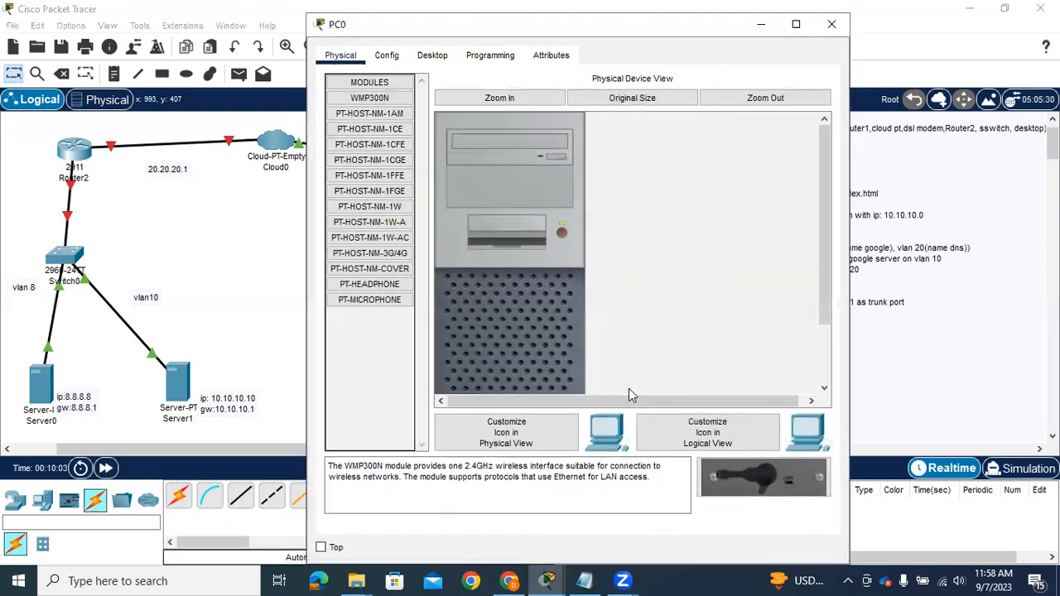
left_click(386, 56)
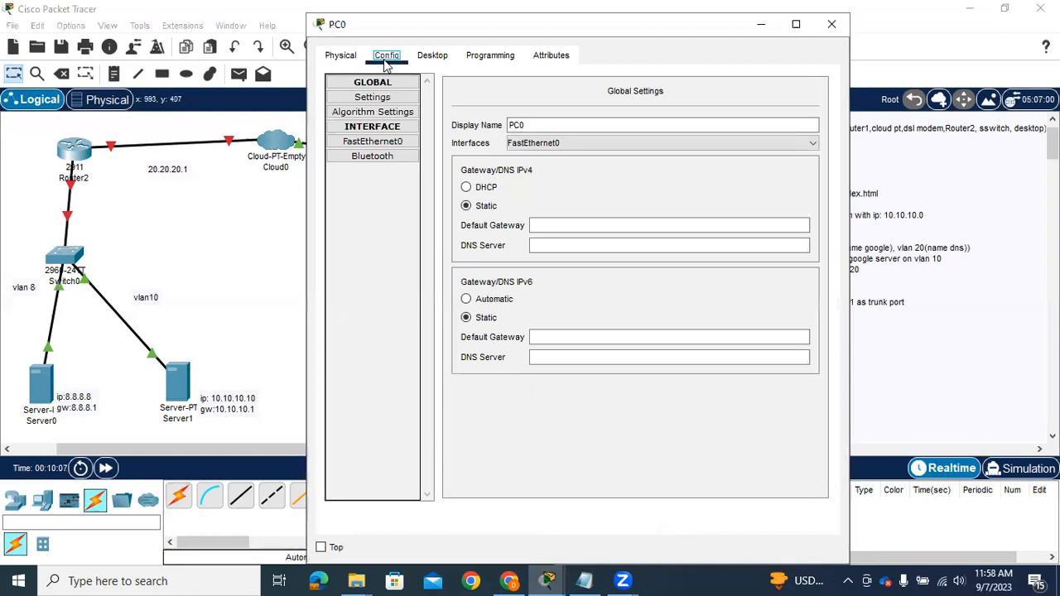
left_click(340, 56)
left_click(430, 58)
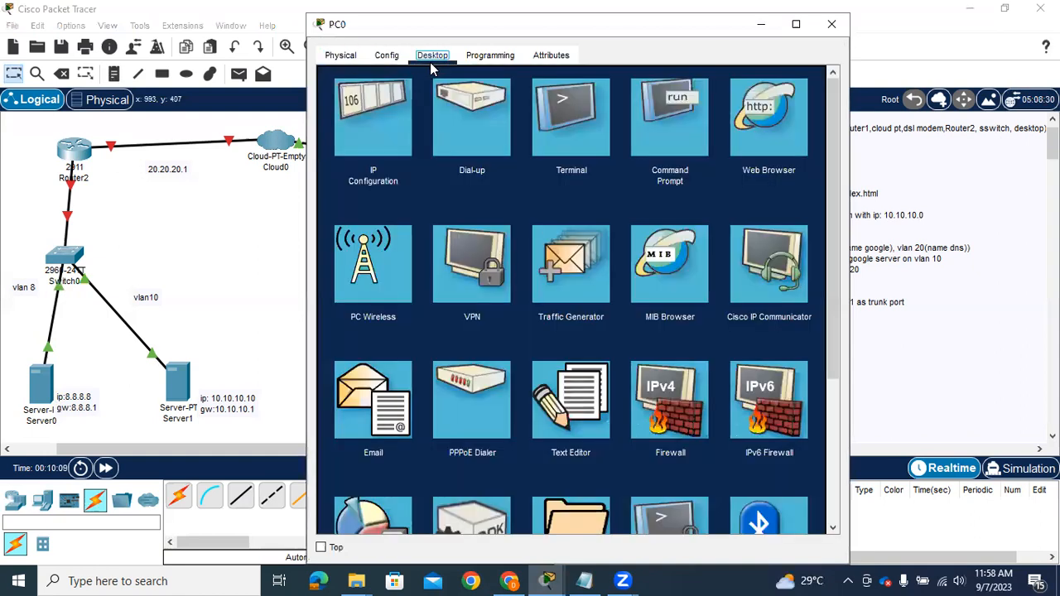
left_click(382, 140)
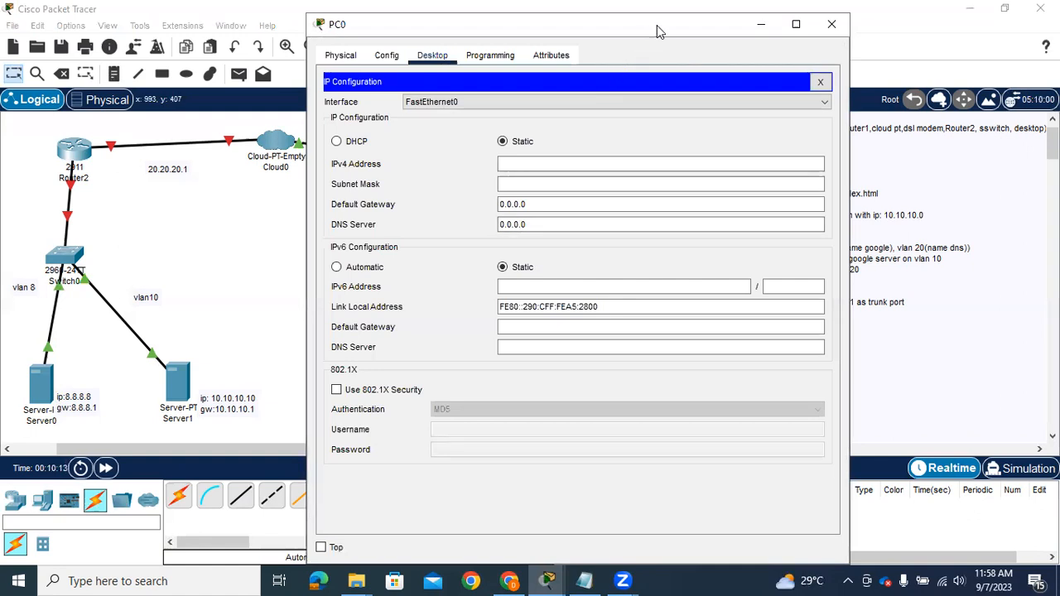
left_click_drag(657, 25, 494, 62)
left_click(377, 199)
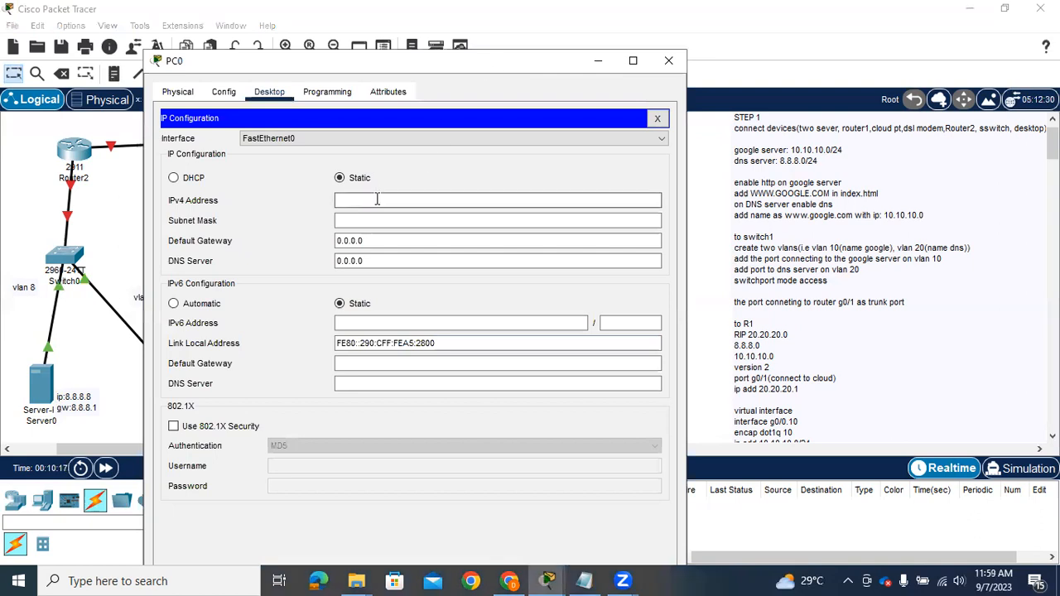
type("172.16.16")
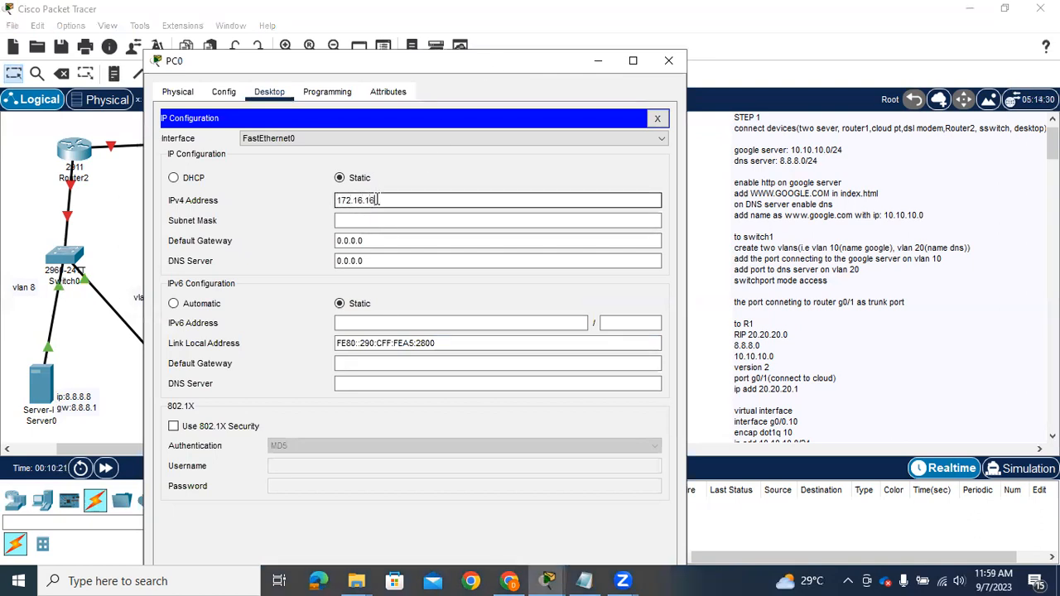
type(".2")
Set PC0's subnet mask to 255.255.255.0
left_click(363, 219)
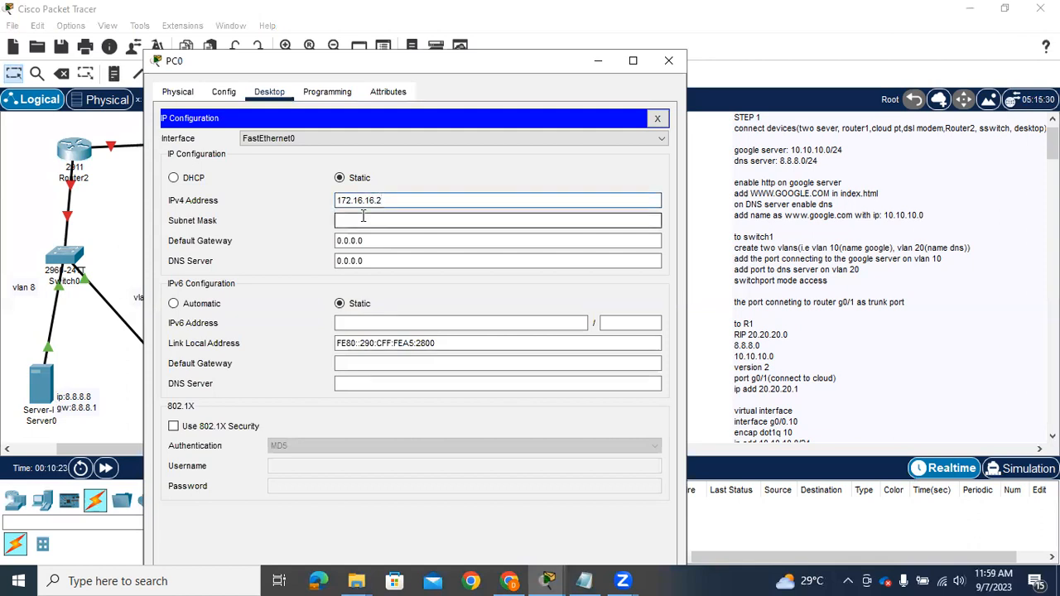
left_click(383, 240)
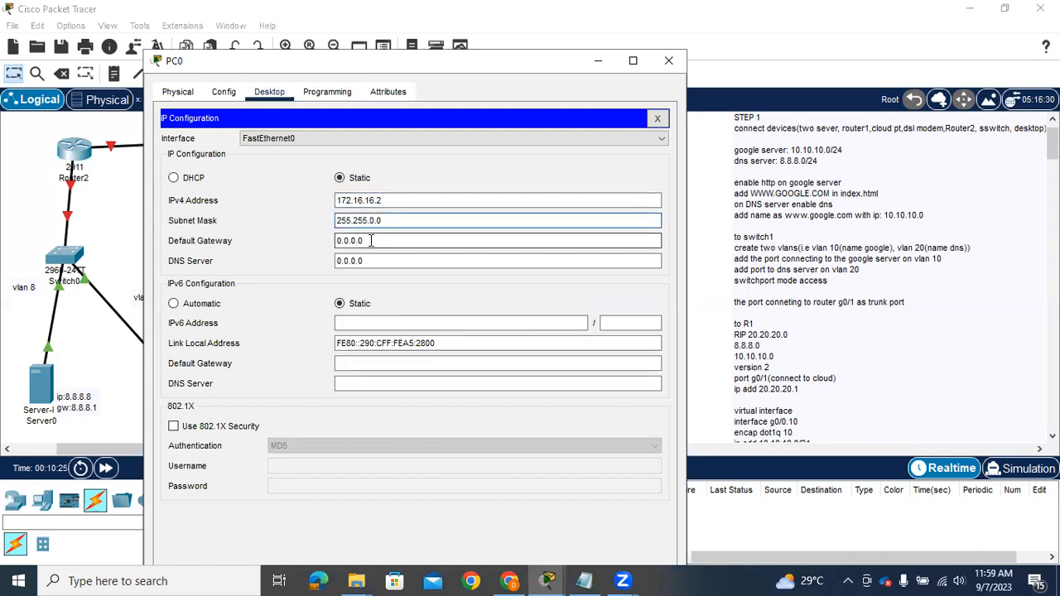
left_click(373, 219)
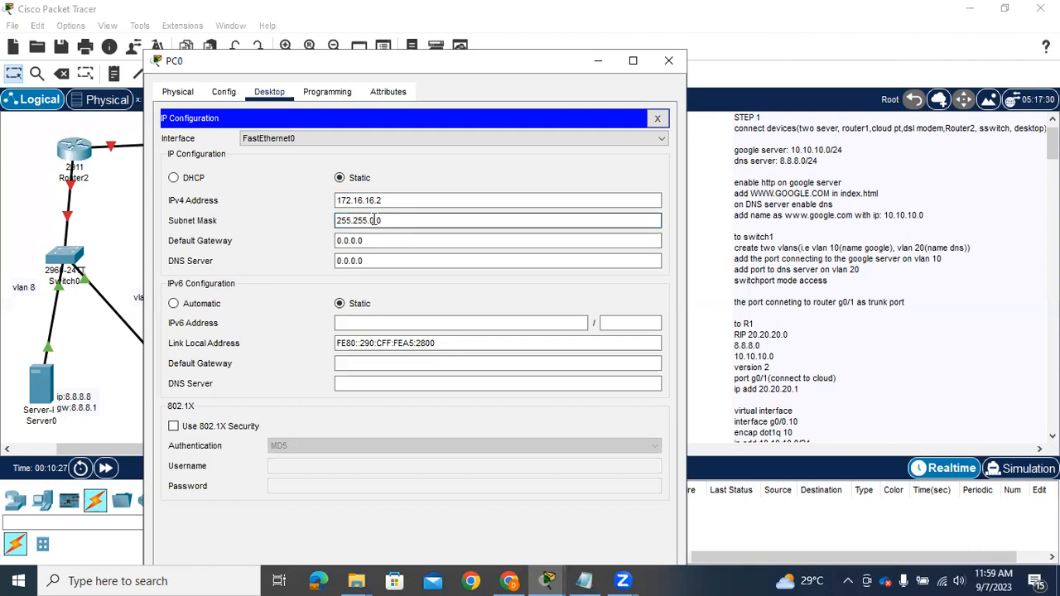
type("55.")
Set PC0's IPv4 default gateway to 172.16.16.1
left_click(370, 240)
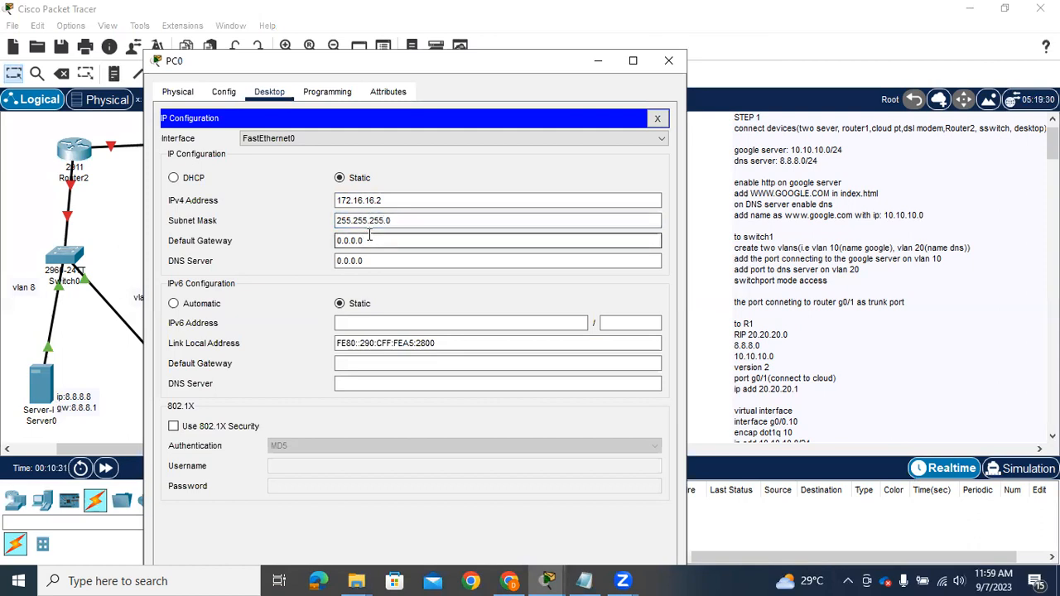
key("BackSpace")
key("BackSpace")
type("172.16.16.1")
Set PC0's IPv4 DNS server to 8.8.8.8 and close the PC0 window
left_click(369, 261)
left_click_drag(369, 261, 336, 263)
type("8.8.8.8")
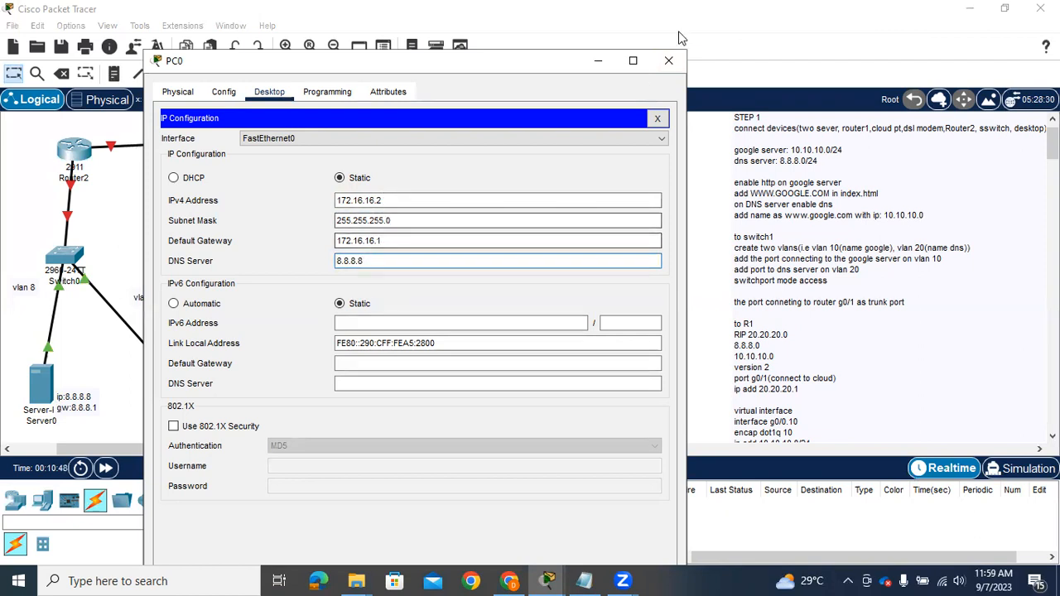
left_click(666, 62)
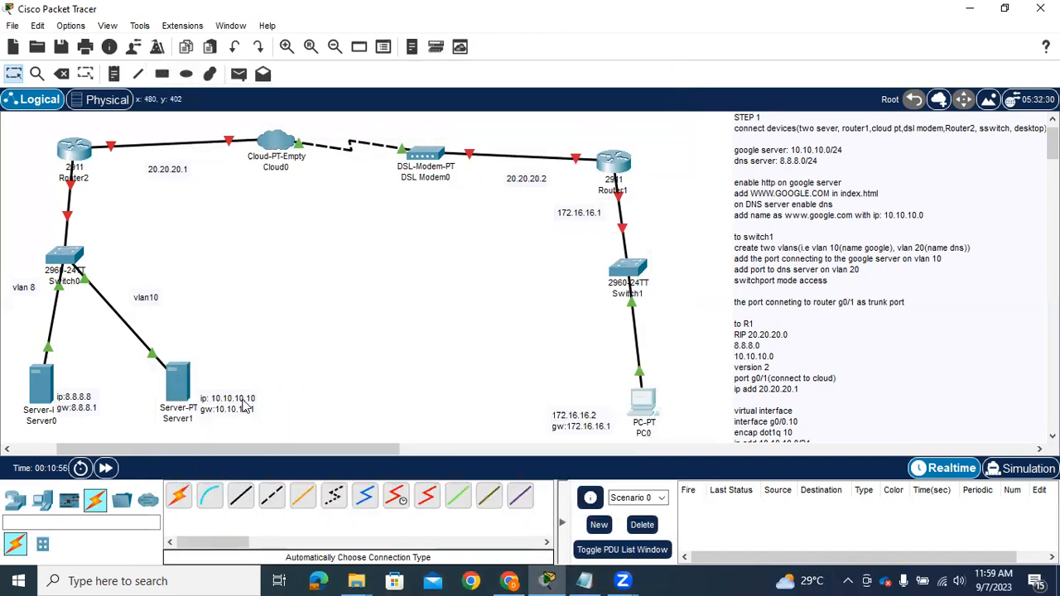
Add the line "name: google server" below the gateway in the note beside Server1
double_click(245, 401)
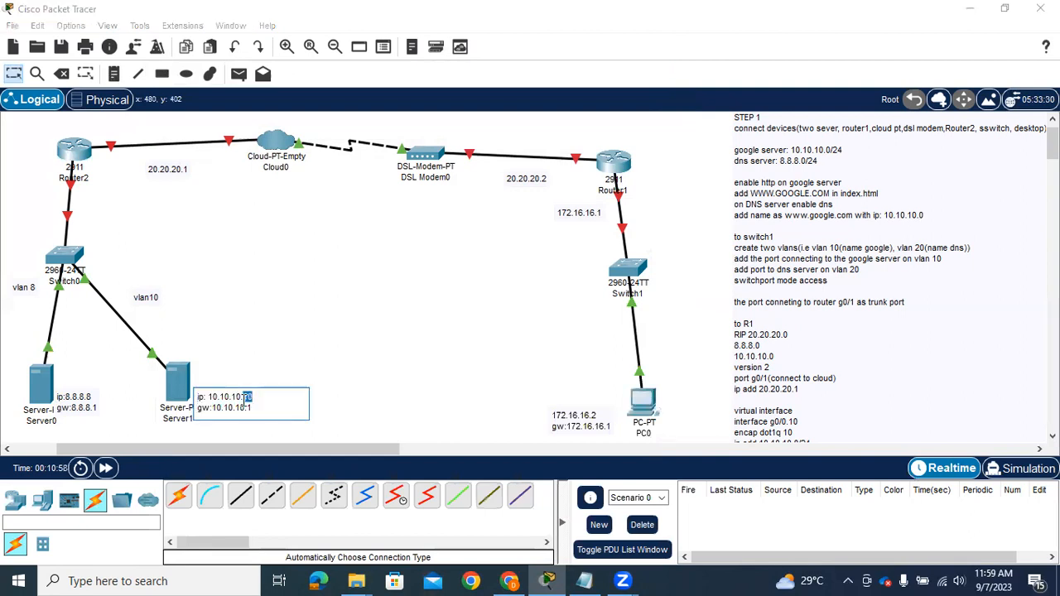
left_click(259, 412)
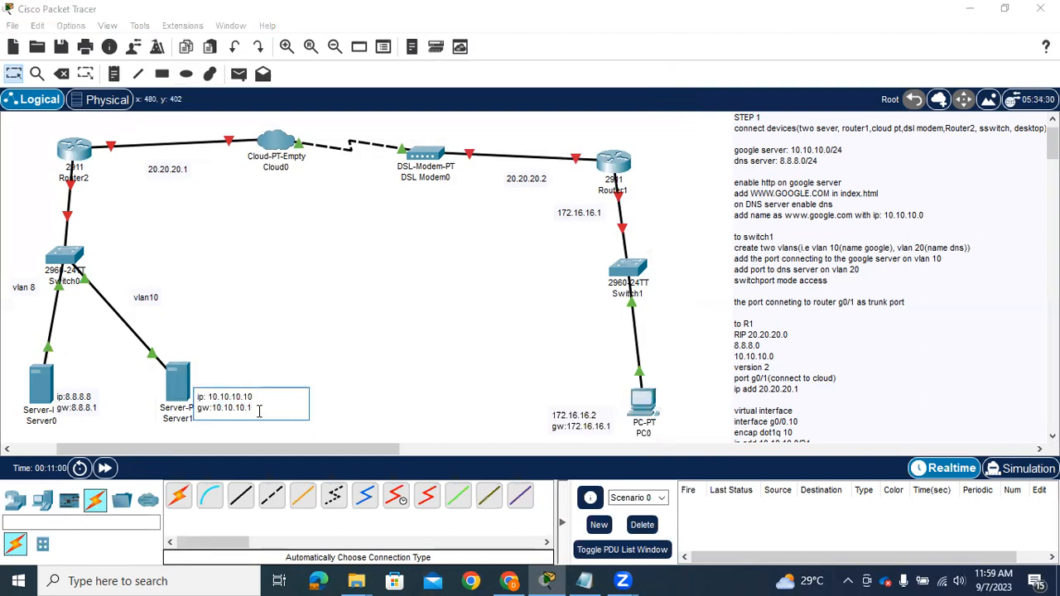
key("Return")
type("go")
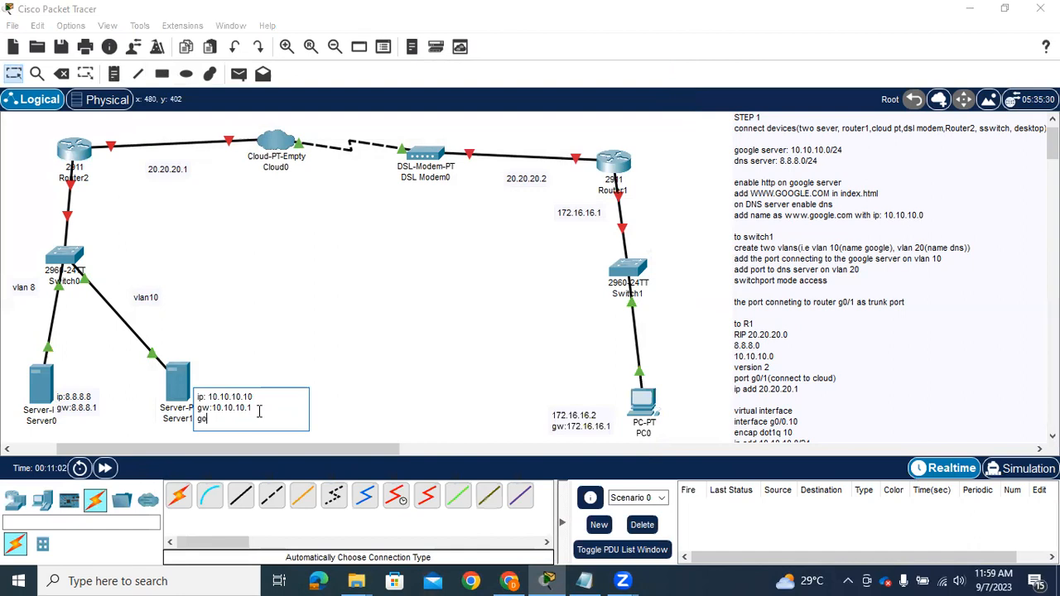
type("ogle server")
key("Home")
type("name:")
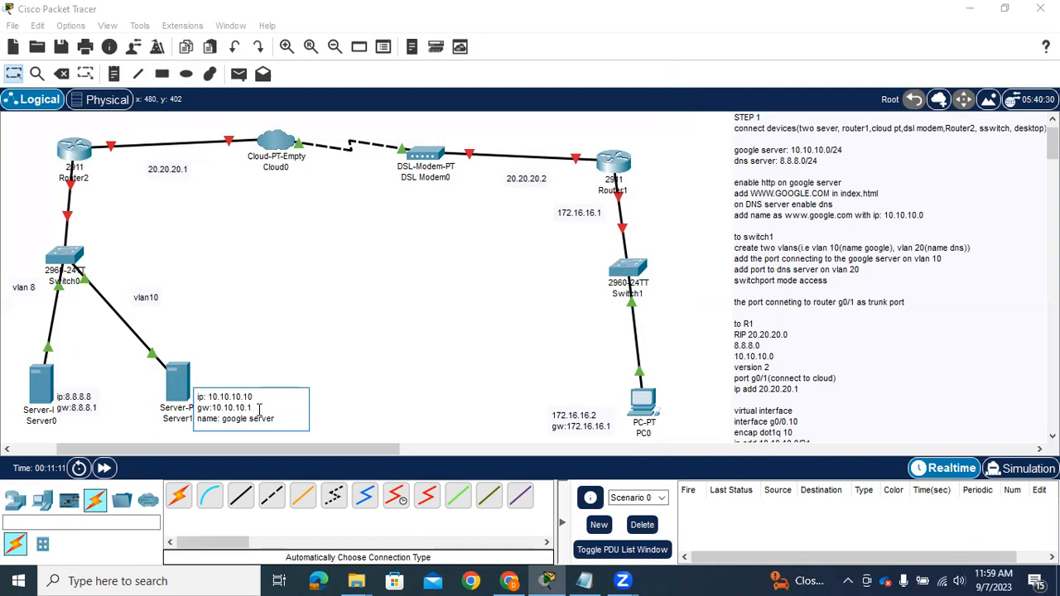
left_click(265, 322)
Open Server1's IP configuration and set its static IPv4 address to 10.10.10.10
left_click(182, 379)
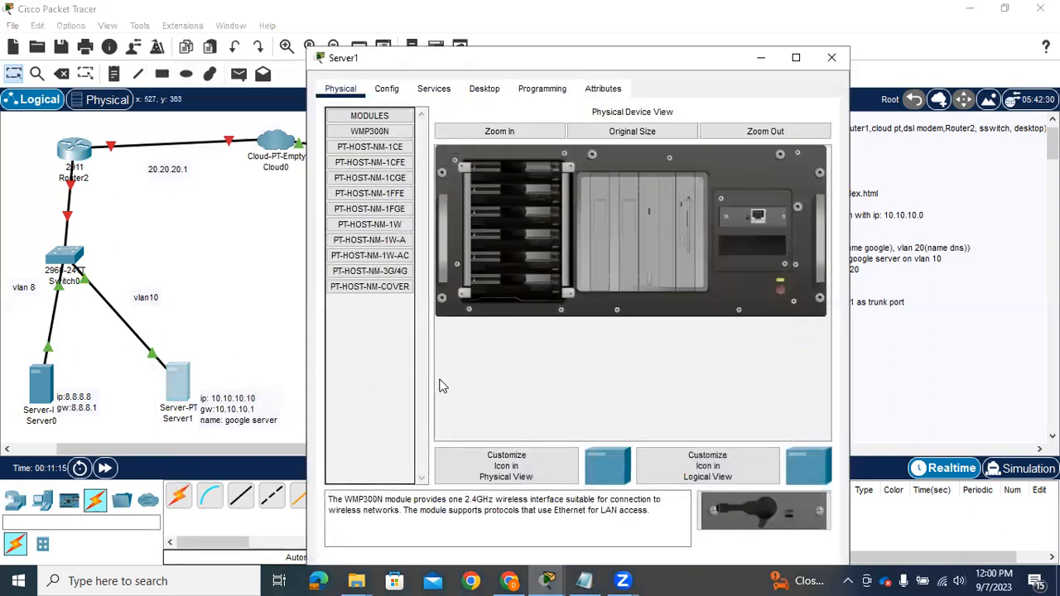
left_click(392, 93)
left_click(481, 91)
left_click(379, 164)
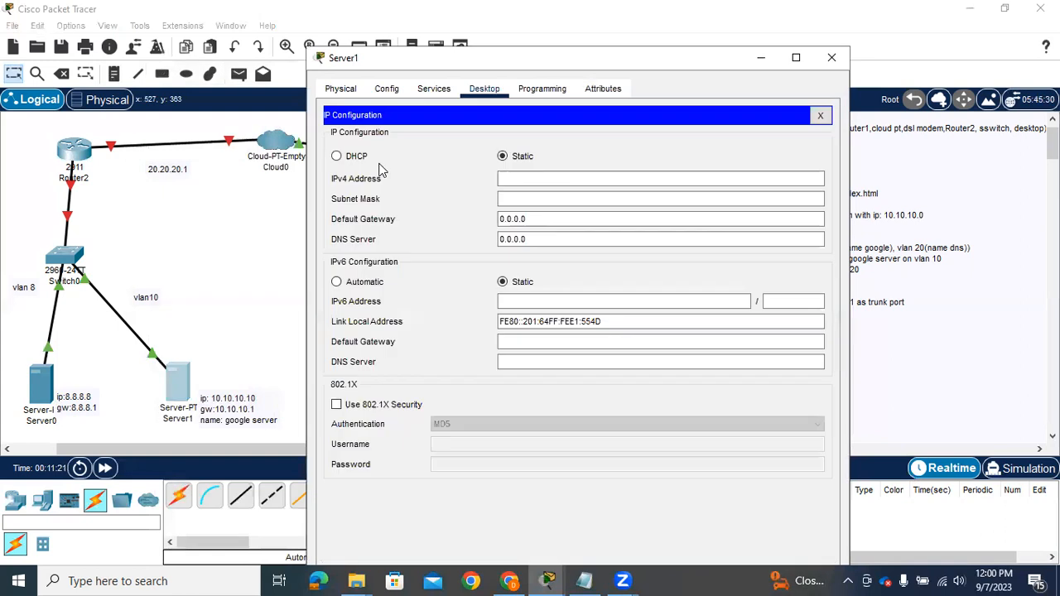
left_click(537, 180)
type("10.10.10.10")
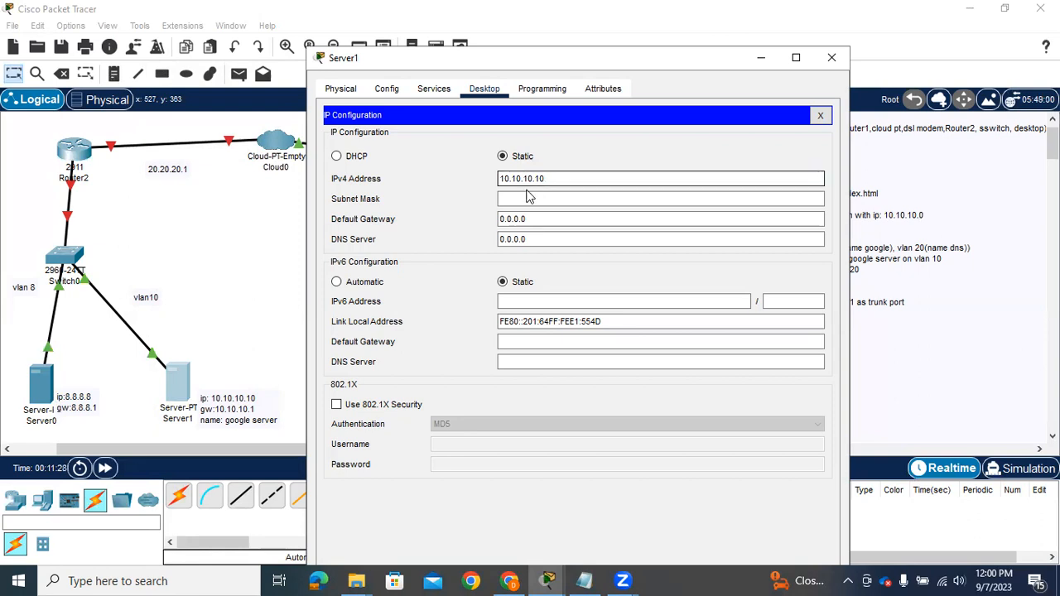
Set Server1's subnet mask to 255.255.255.0
left_click(526, 199)
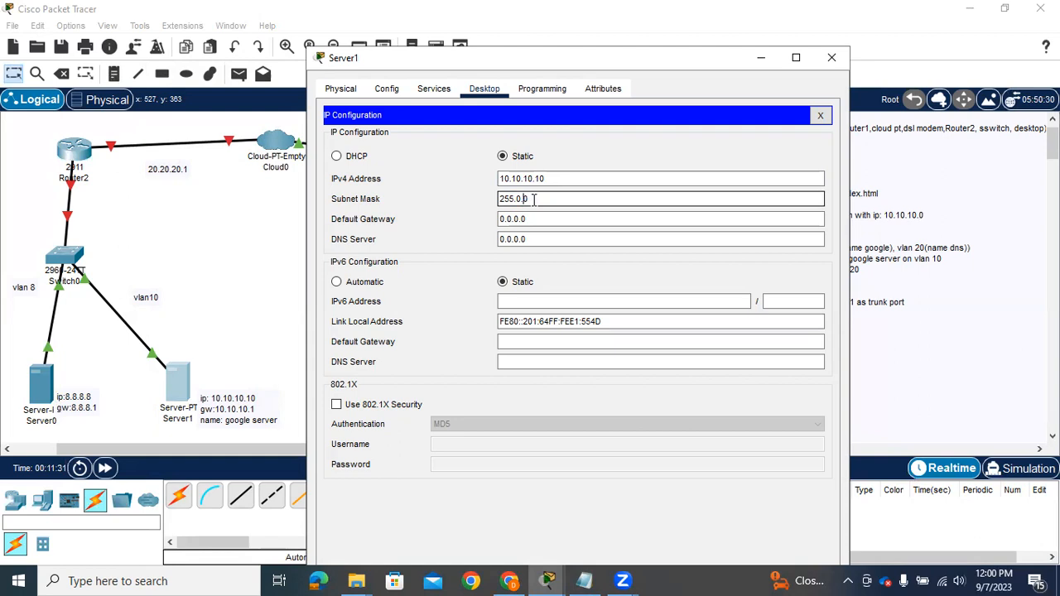
key("BackSpace")
key("BackSpace")
key("BackSpace")
type(".255.")
Set Server1's IPv4 default gateway to 10.10.10.1
left_click(531, 218)
left_click_drag(531, 218, 483, 221)
type("10.10.10.1")
Set Server1's IPv4 DNS server to 8.8.8.8
left_click(529, 238)
left_click_drag(528, 239, 489, 241)
type("8.")
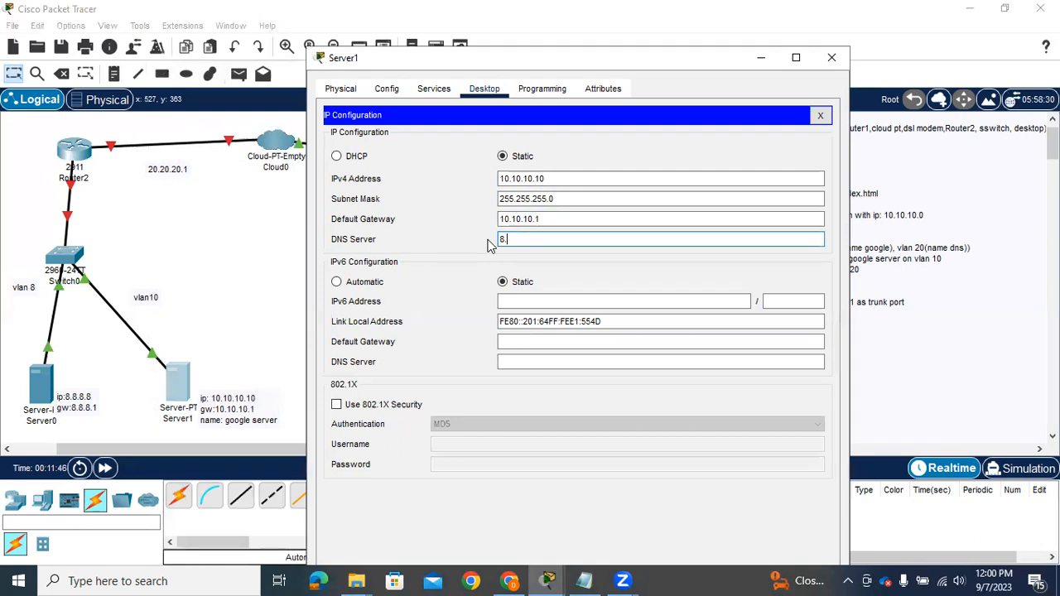
type("8.8.8")
left_click(432, 93)
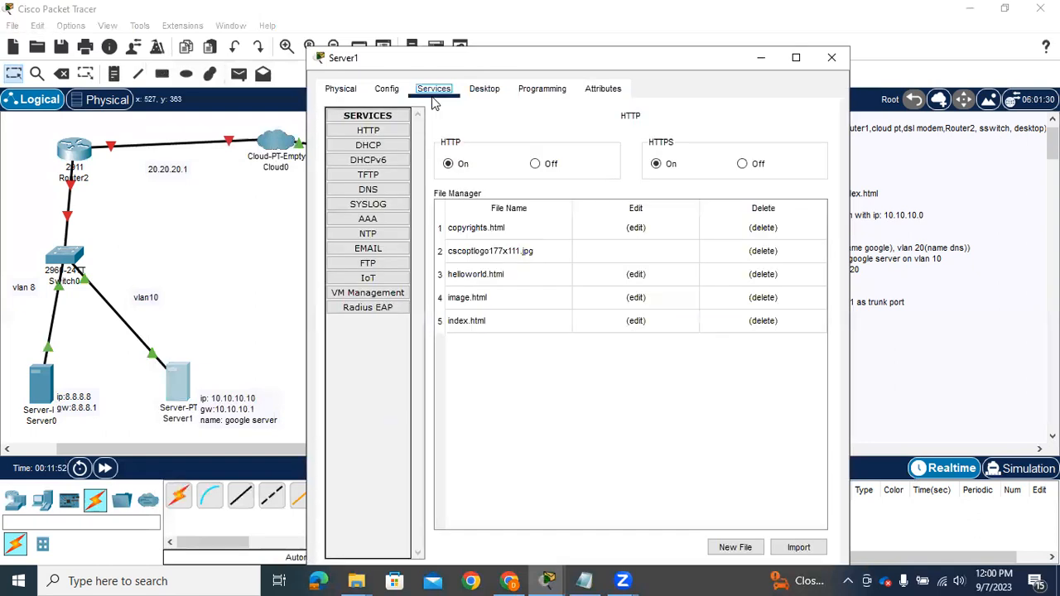
left_click(368, 133)
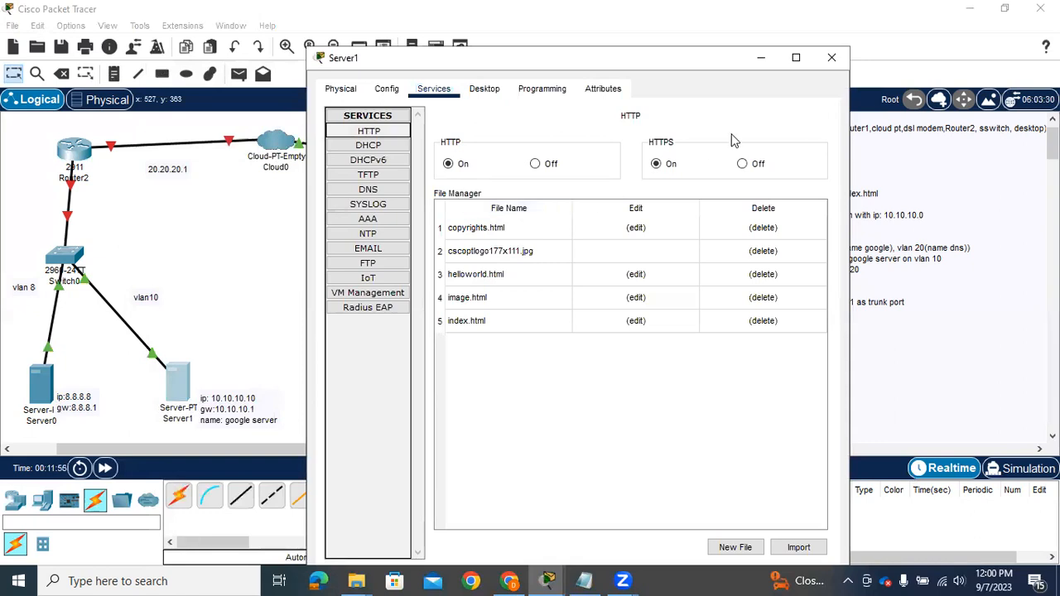
left_click(636, 322)
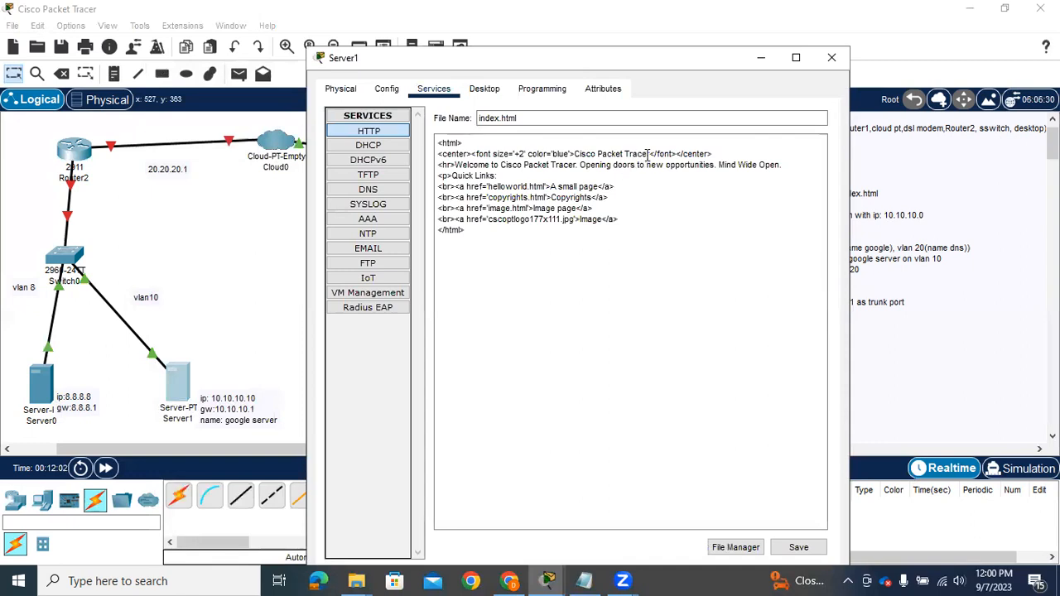
left_click_drag(655, 155, 577, 155)
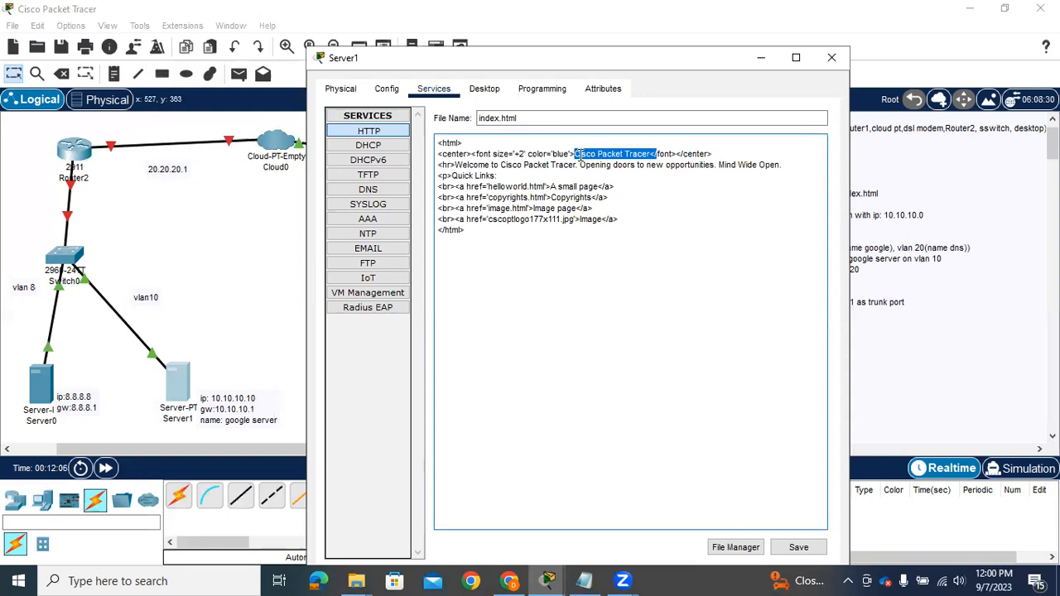
type("WWW.GOOGLE.COM")
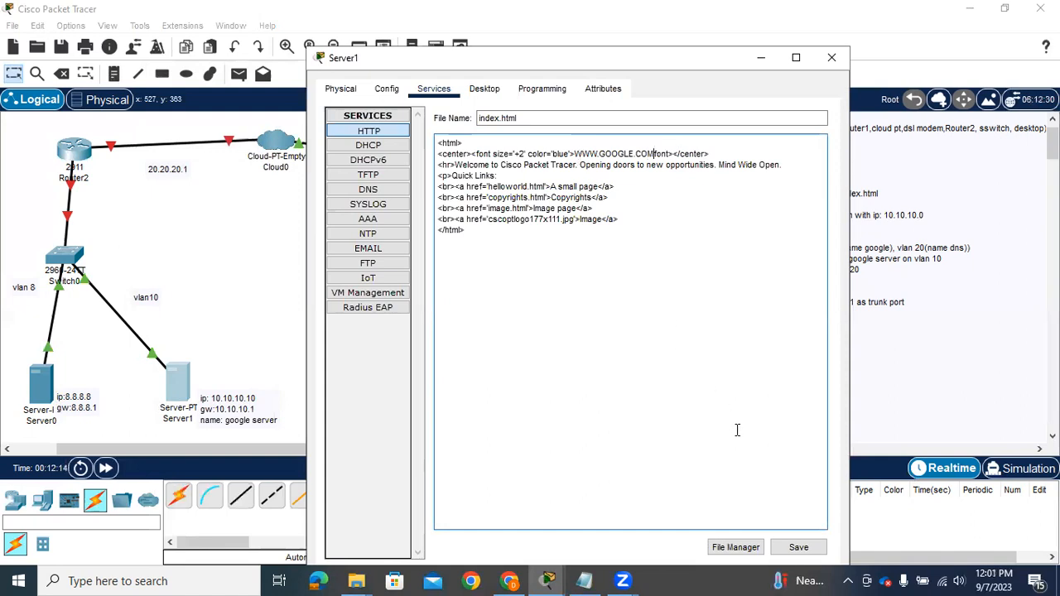
Save index.html over the existing file and close the Server1 window
left_click(798, 547)
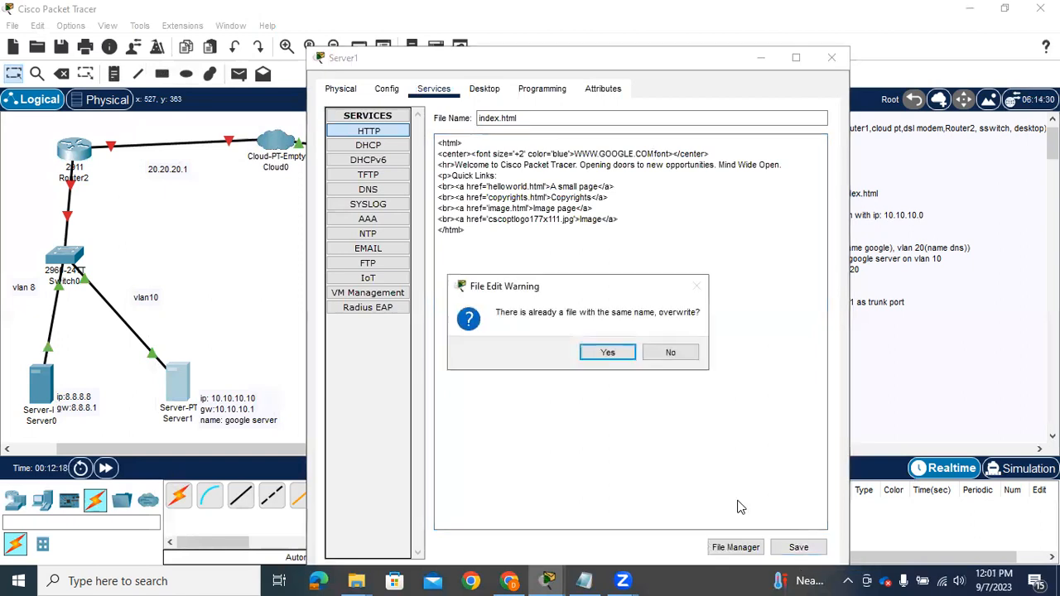
left_click(604, 352)
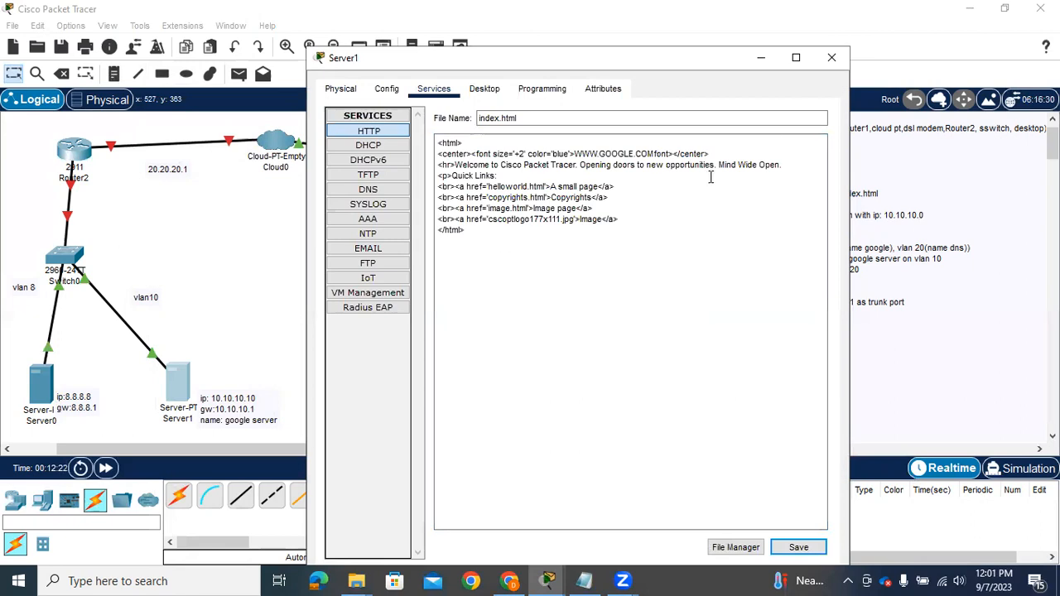
left_click(831, 58)
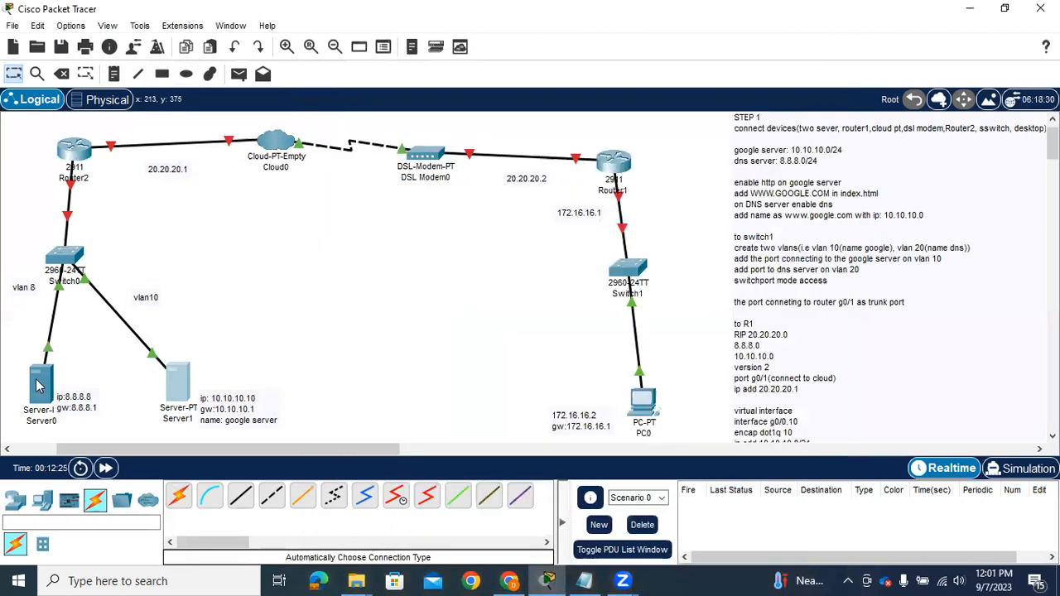
Add the line "name: dns server" below the gateway in the note beside Server0
double_click(83, 402)
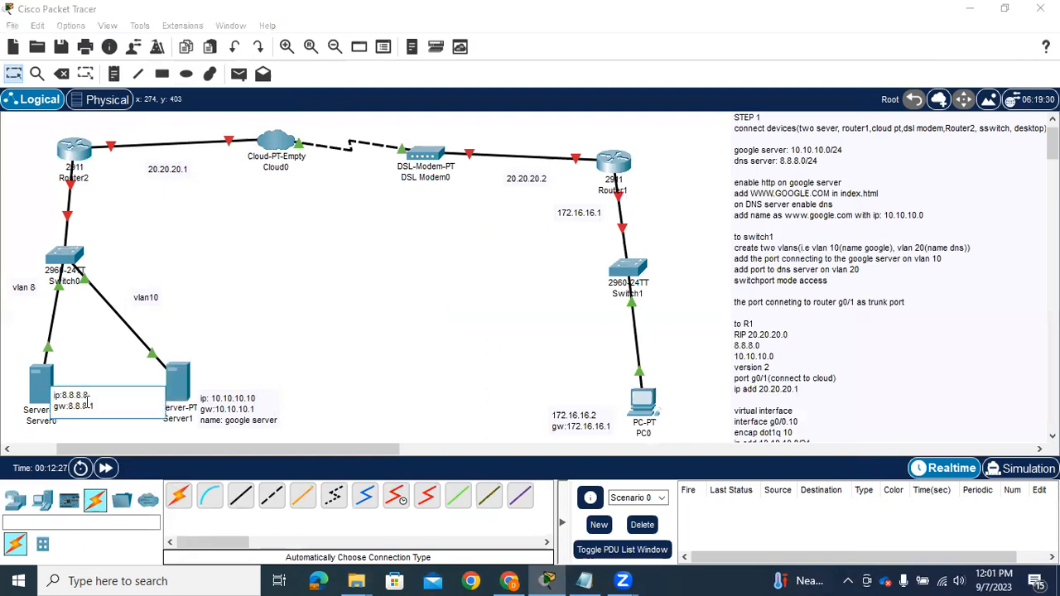
left_click(97, 404)
key("Return")
type("DNS")
key("BackSpace")
key("BackSpace")
key("BackSpace")
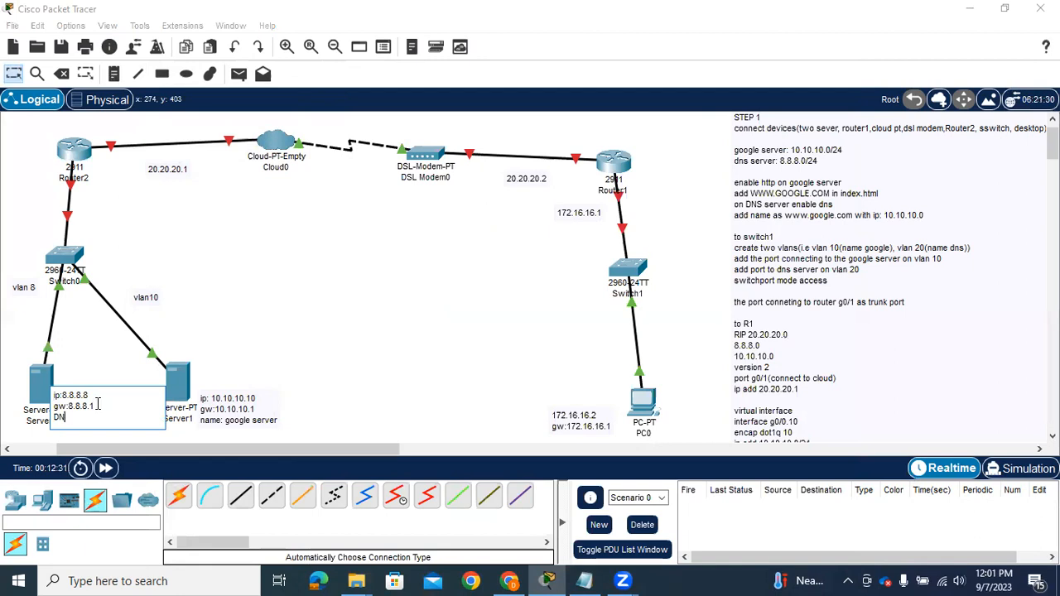
type("name: dns server")
left_click(38, 383)
Open Server0's IP configuration and set its static IPv4 address to 8.8.8.8
left_click(38, 386)
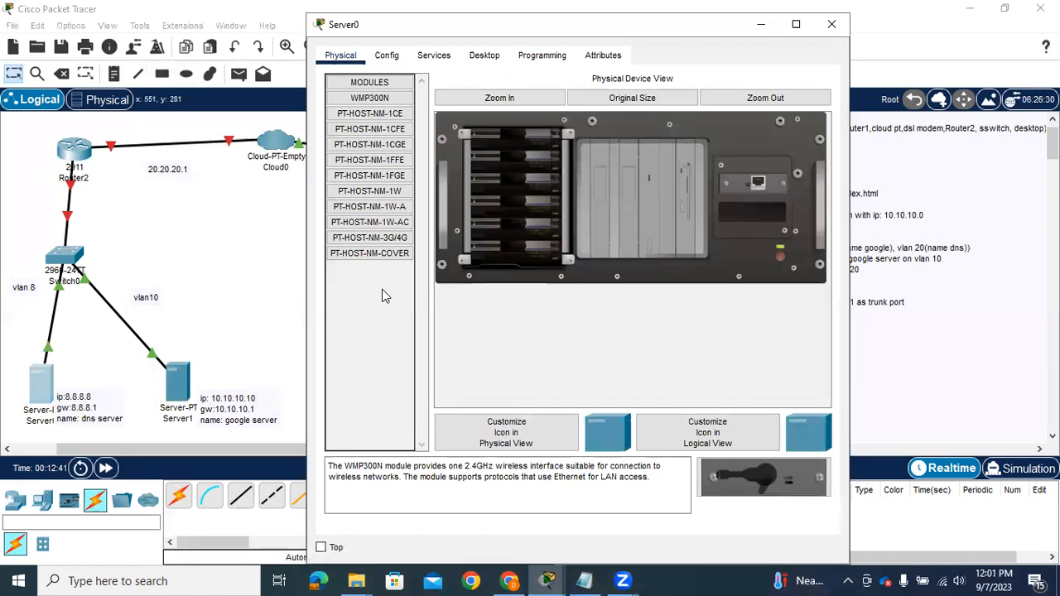
left_click(484, 56)
left_click(388, 137)
left_click(526, 145)
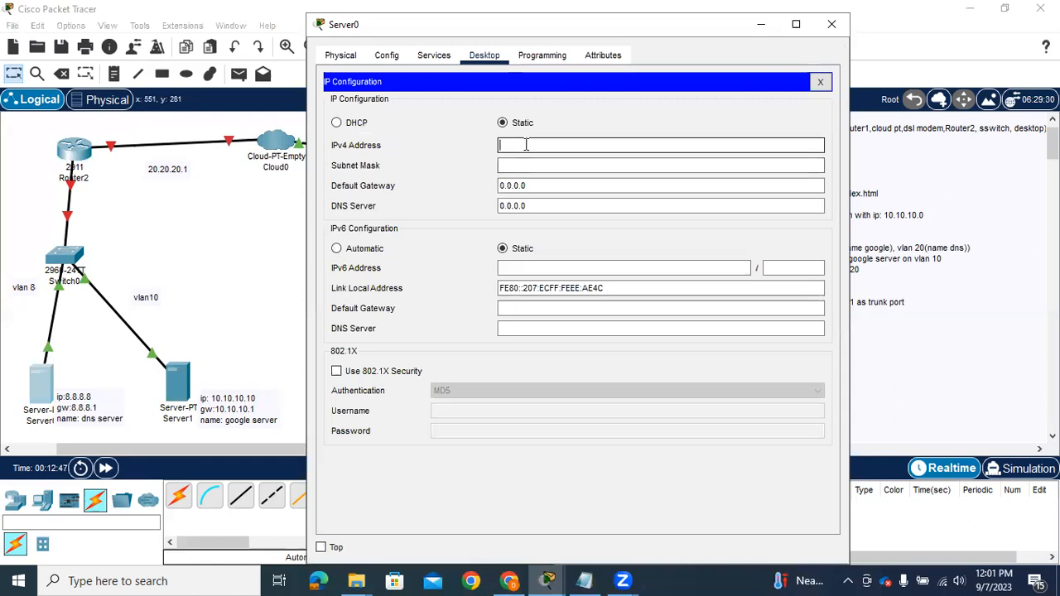
type("8.8.8.8")
Set Server0's subnet mask to 255.255.255.0
left_click(524, 163)
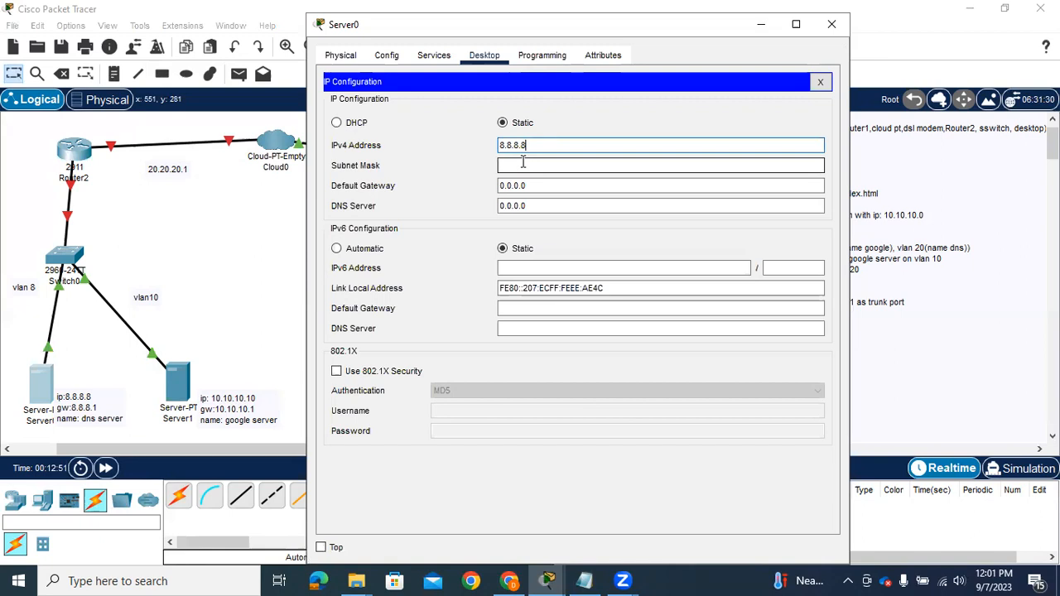
key("BackSpace")
key("BackSpace")
key("BackSpace")
key("BackSpace")
key("BackSpace")
type("255.255.0")
Set Server0's default gateway to 8.8.8.1 and its DNS server to 8.8.8.8
left_click(532, 185)
left_click_drag(533, 185, 495, 187)
type("8.8.8")
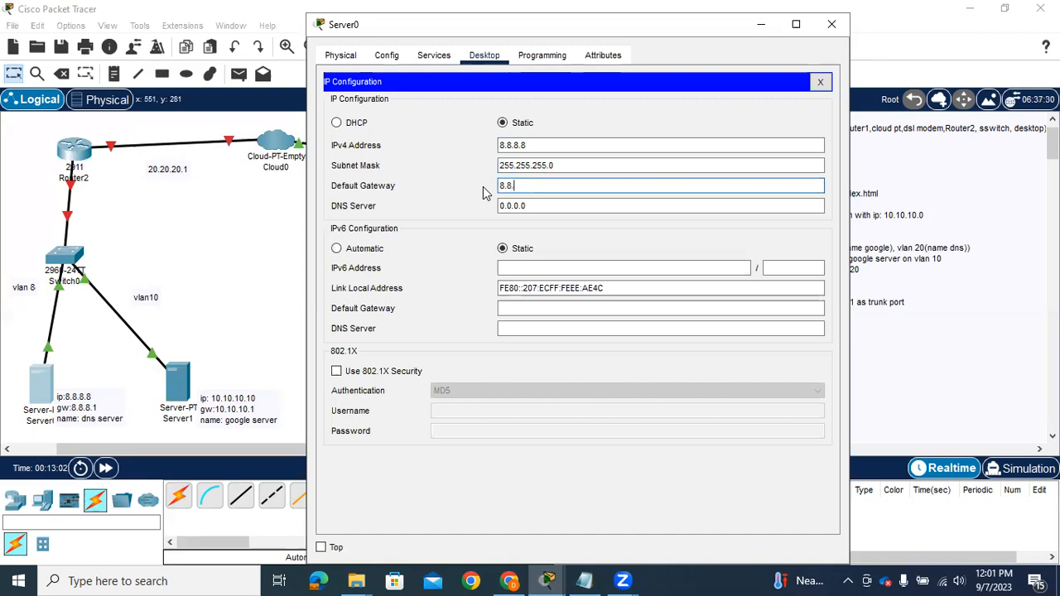
type(".1")
left_click_drag(523, 205, 488, 207)
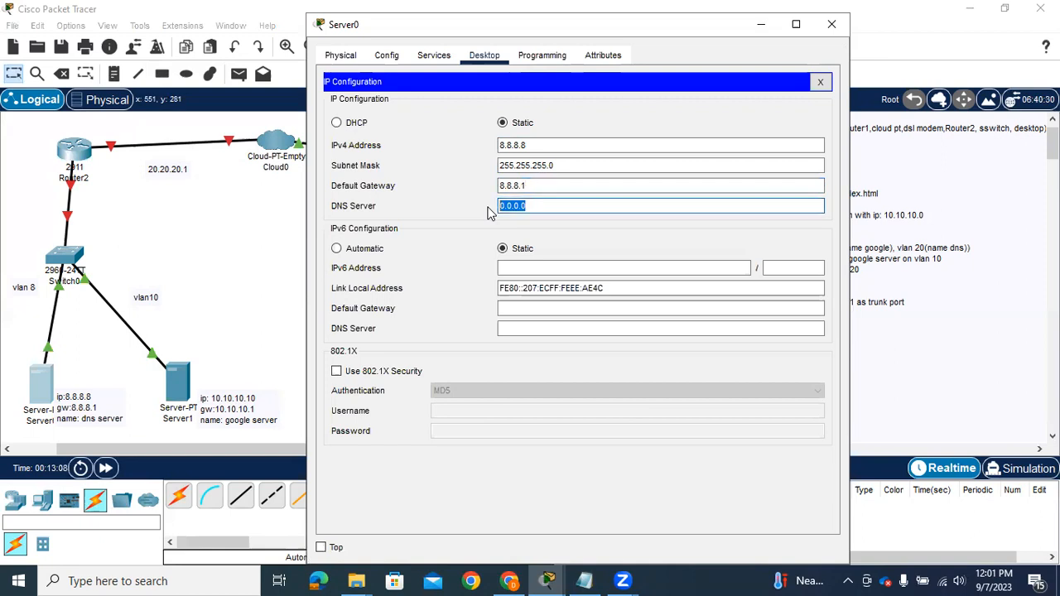
type("8.8.8.8")
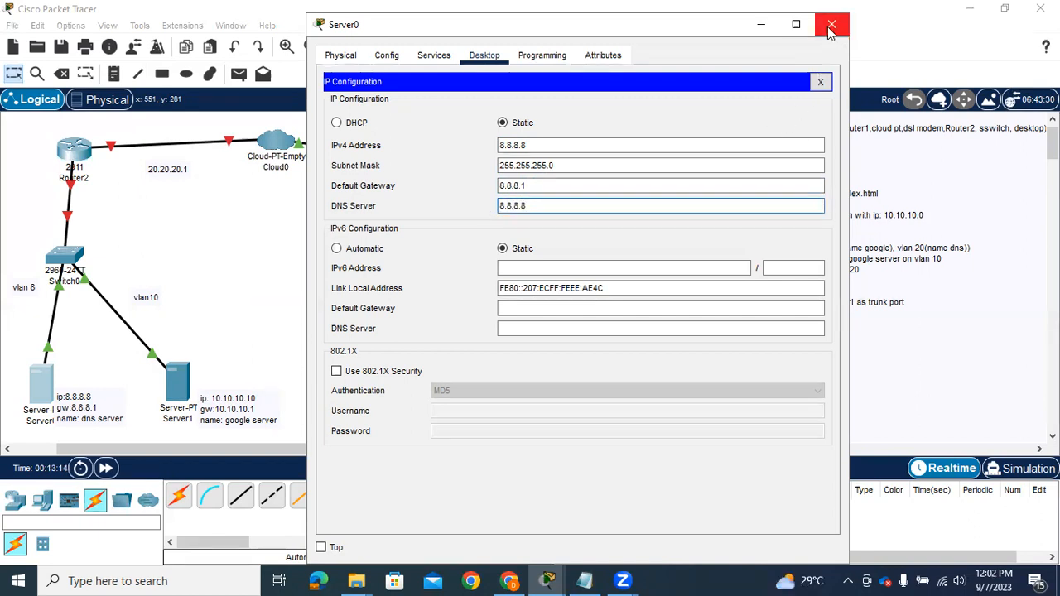
Open Server0's DNS service settings and turn the DNS service on
left_click(434, 55)
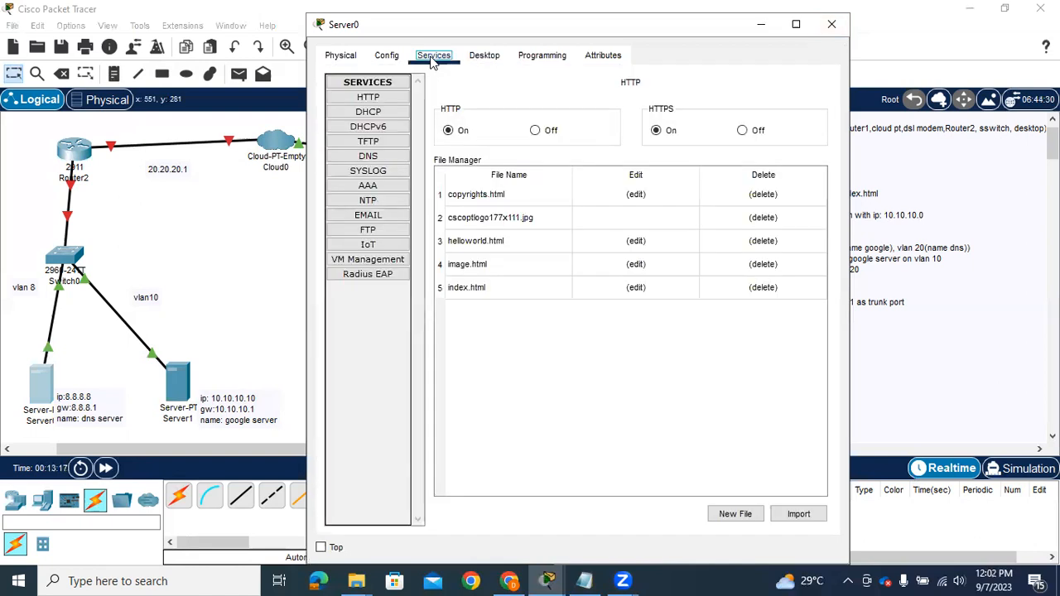
left_click(369, 157)
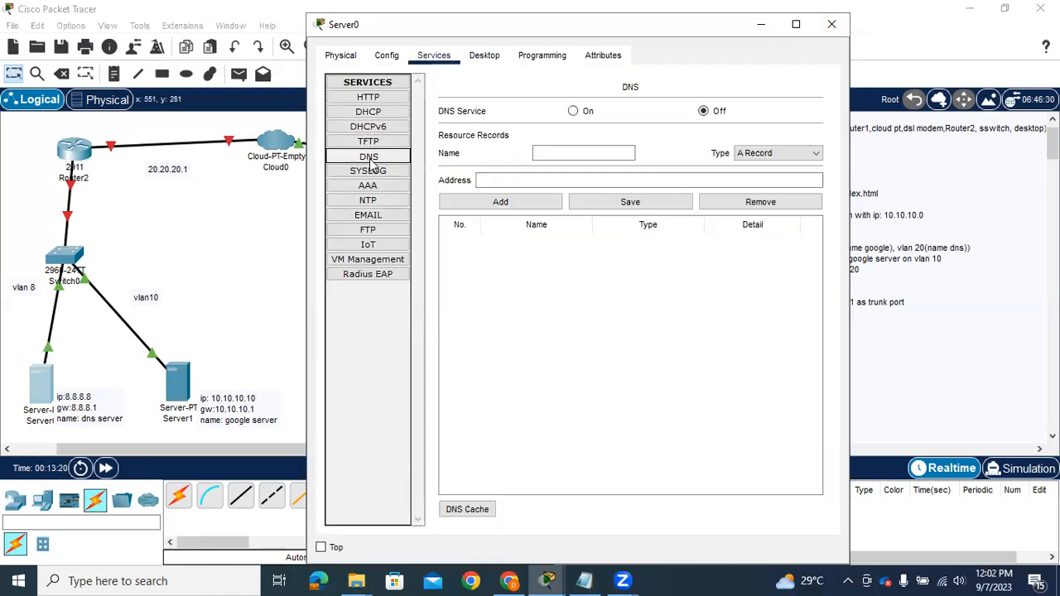
left_click(572, 112)
left_click(568, 149)
type("www")
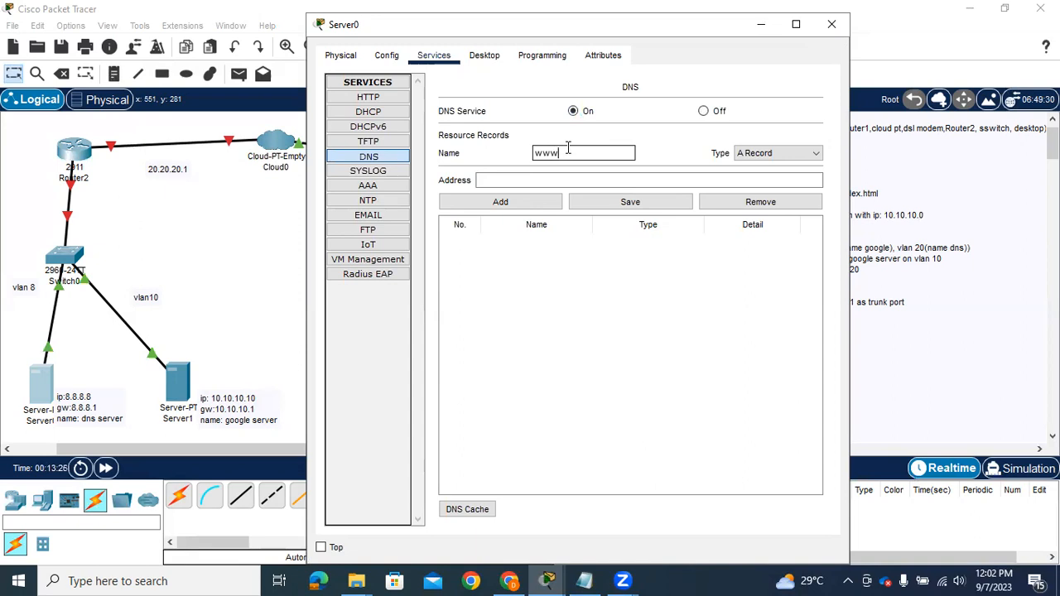
type(".google.com")
left_click(540, 181)
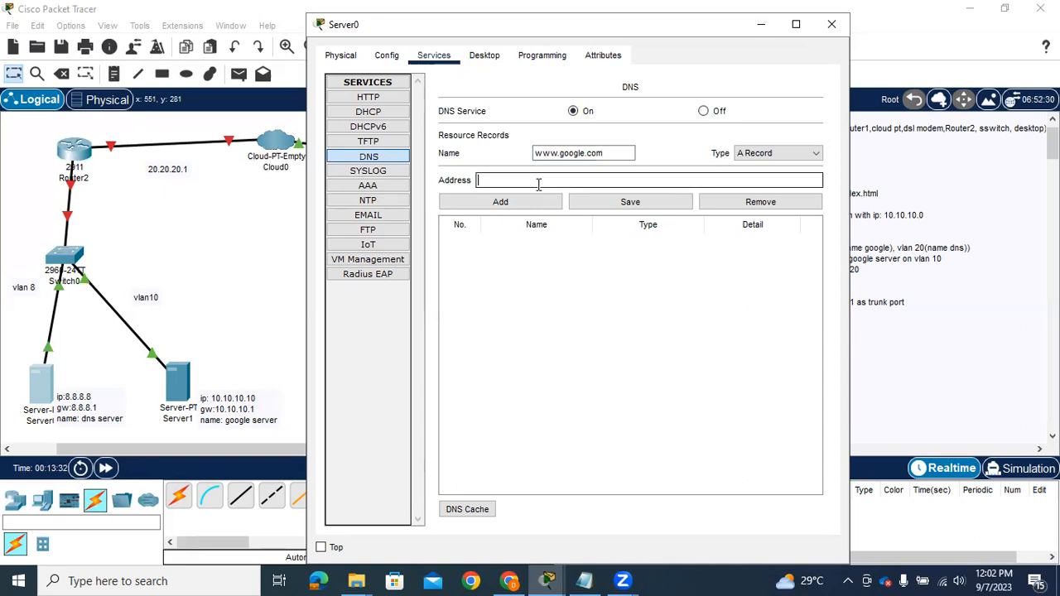
type("10.10.10.10")
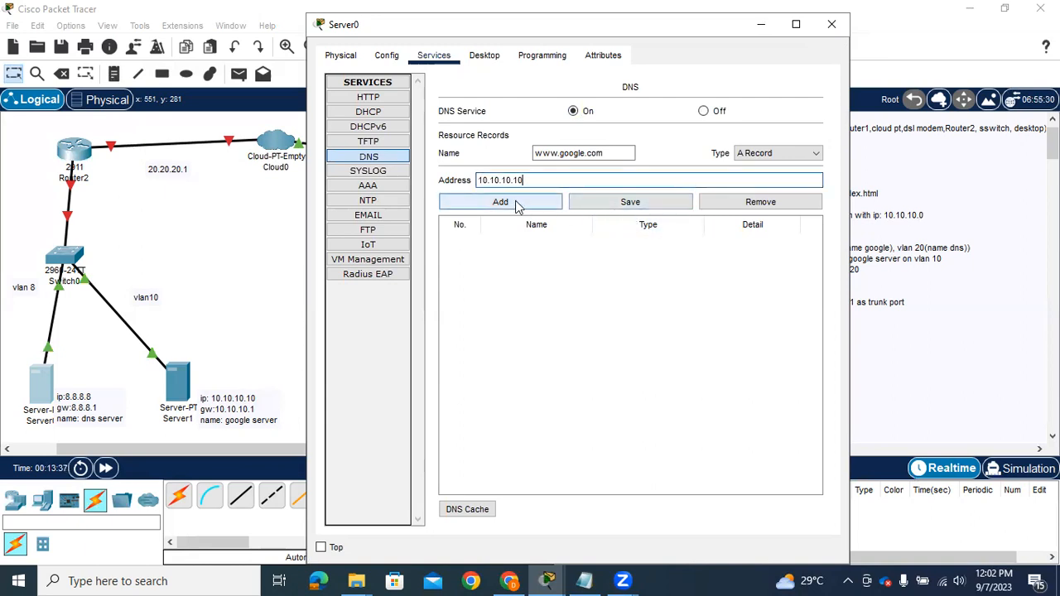
left_click(515, 206)
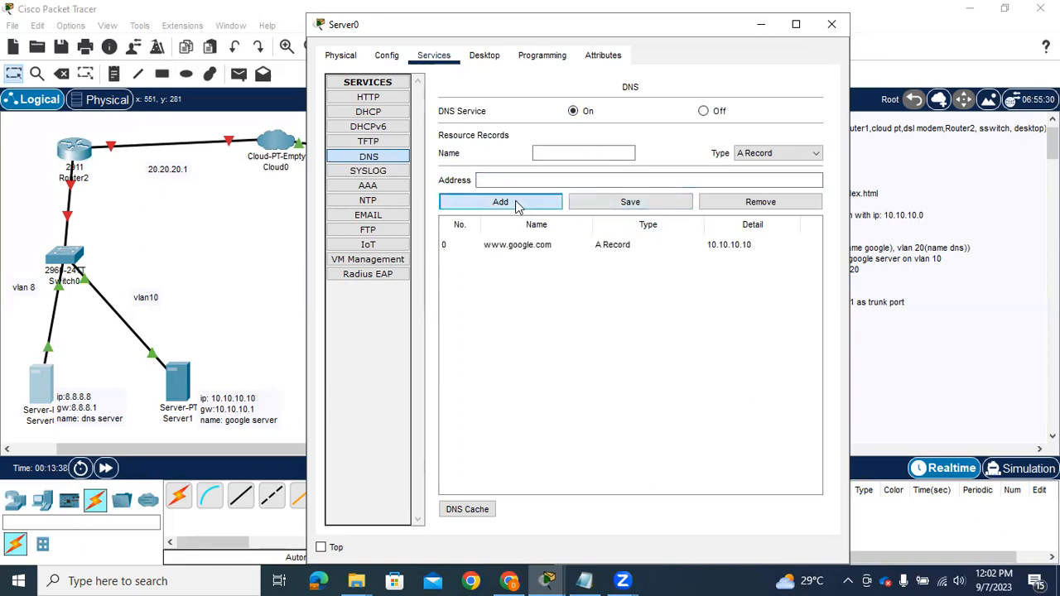
left_click(639, 207)
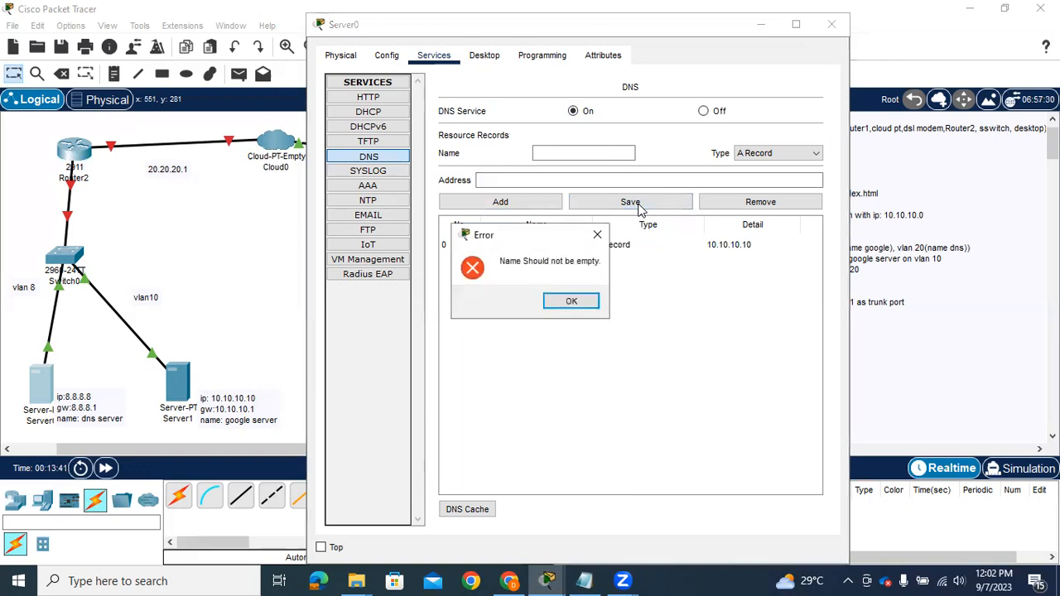
key("Return")
left_click(605, 247)
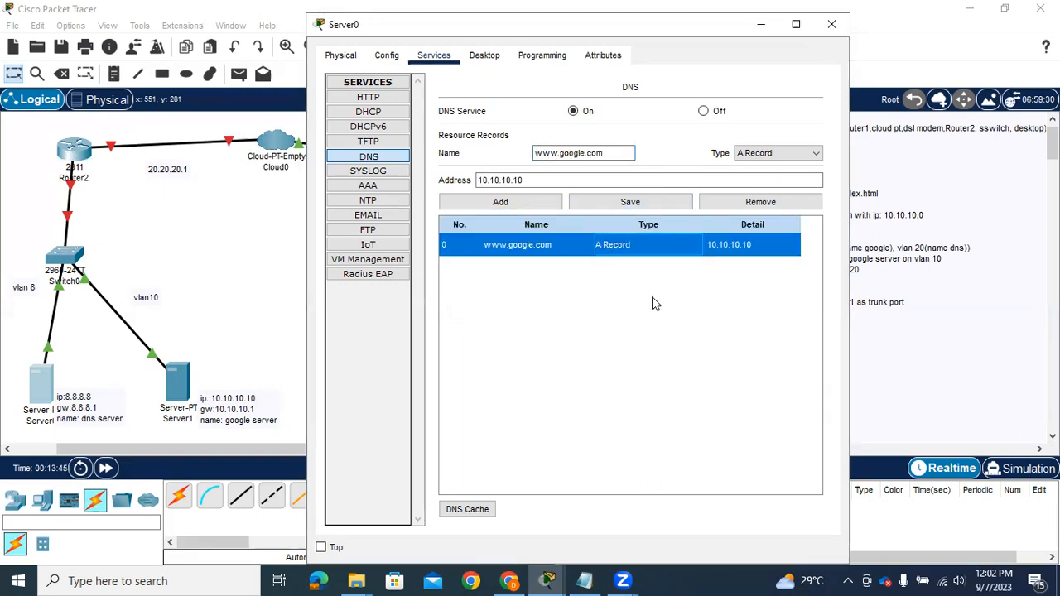
left_click(833, 25)
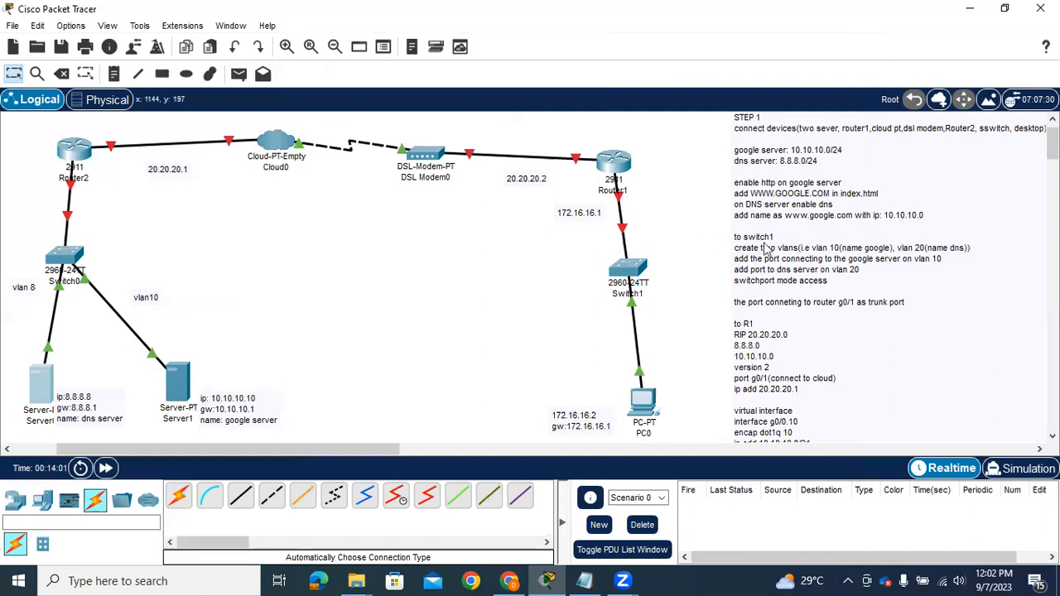
Open Switch0's command line and enter privileged EXEC mode
left_click(69, 260)
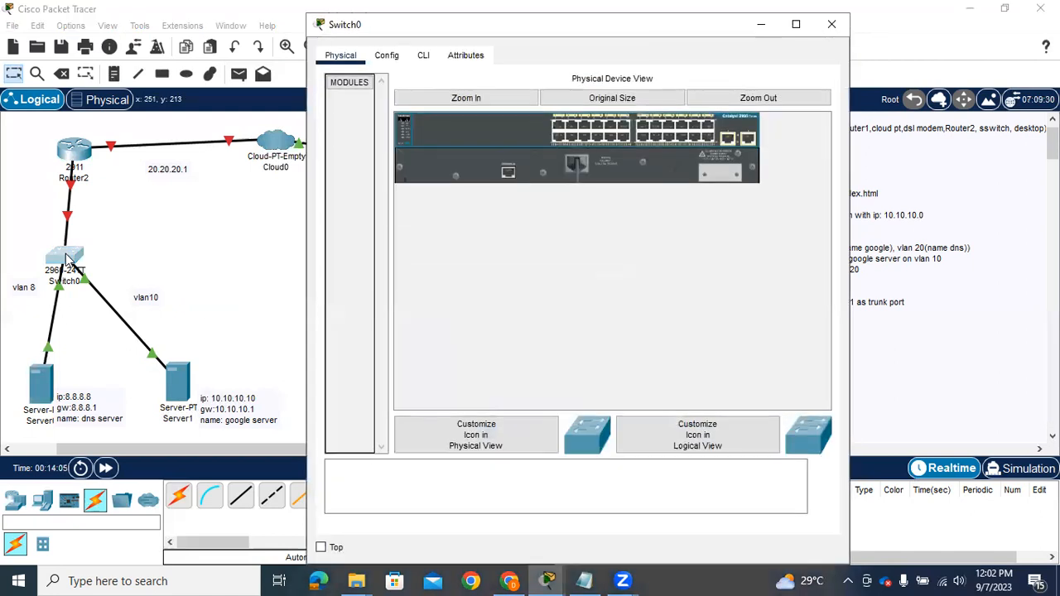
left_click(423, 57)
key("Return")
key("Return")
type("en")
key("Return")
Try to set the switch's hostname to SW1 from privileged EXEC mode
type("hostna")
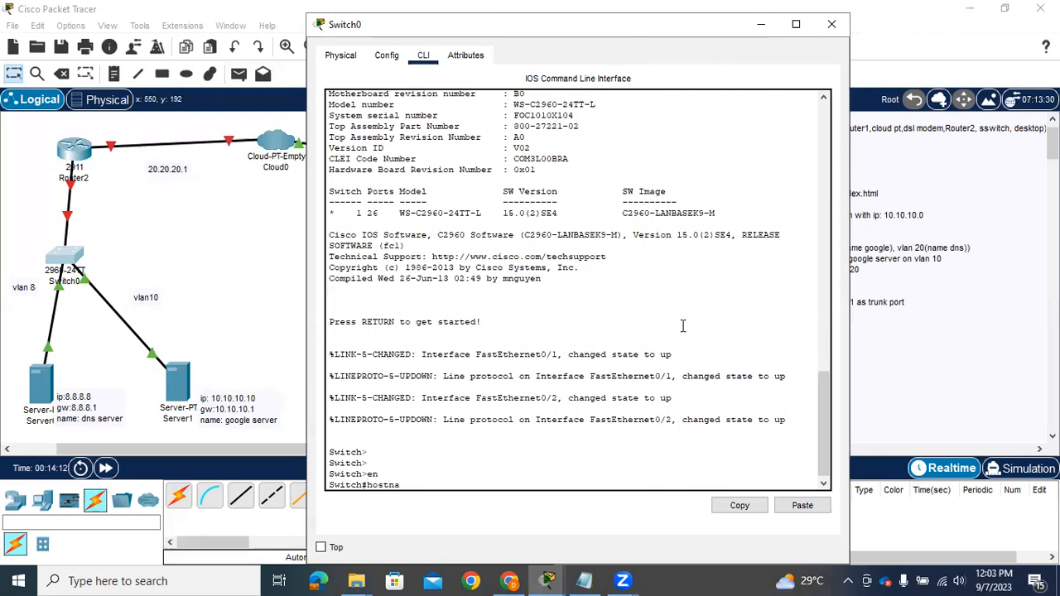
type("me SW1")
key("Return")
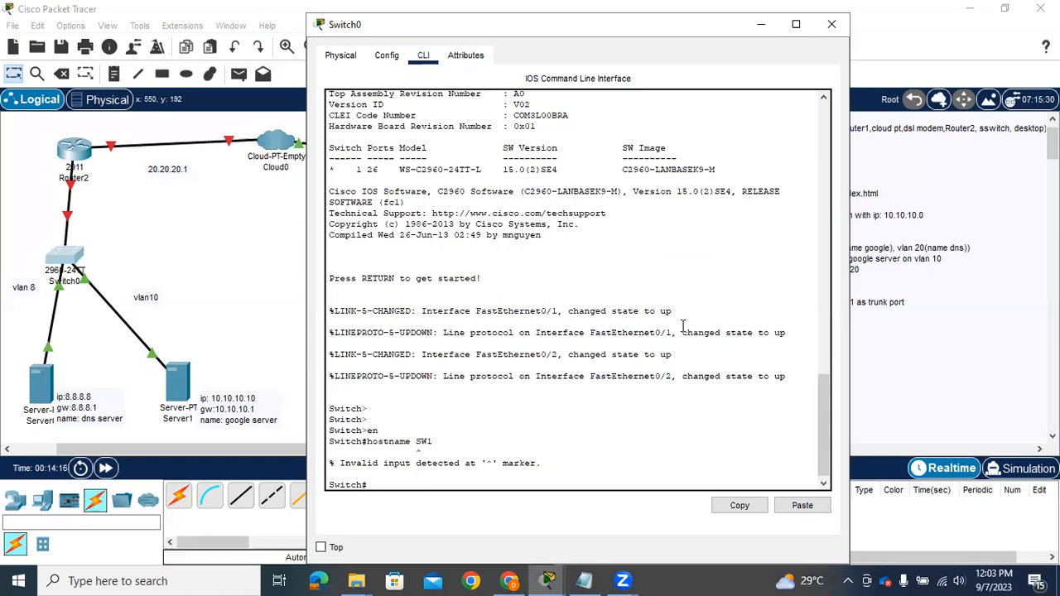
Enter global configuration mode on Switch0 and set its hostname to sw1
type("conf")
type(" t")
key("Return")
type("H")
key("BackSpace")
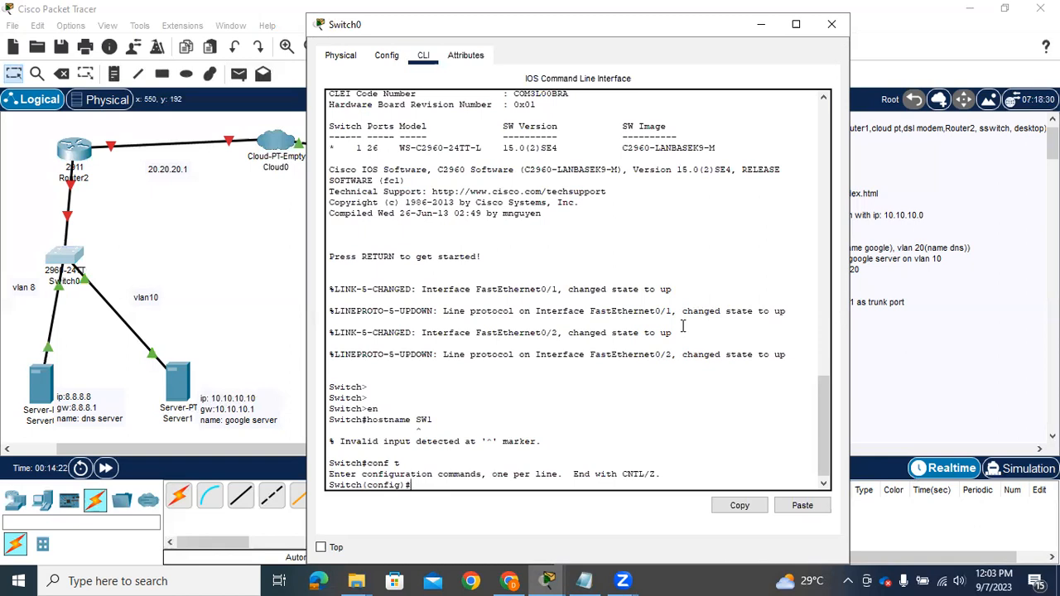
type("hostname sw1")
key("Return")
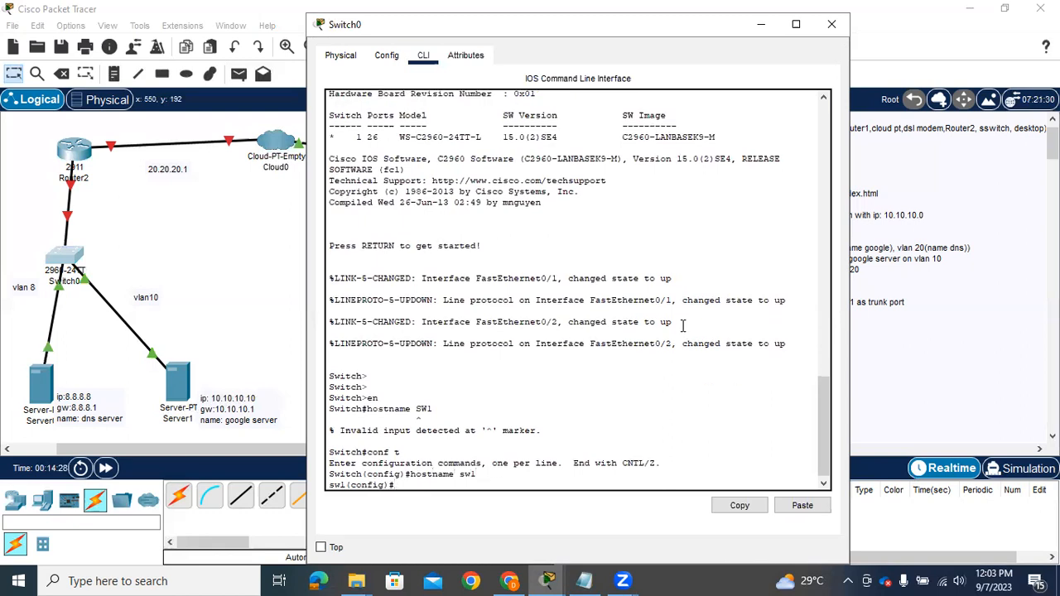
Enter interface configuration for VLAN 8 on Switch0
type("int vlan")
type("8")
key("Return")
Try to name the VLAN 8 interface dns-server and query the help for the name command
type("name")
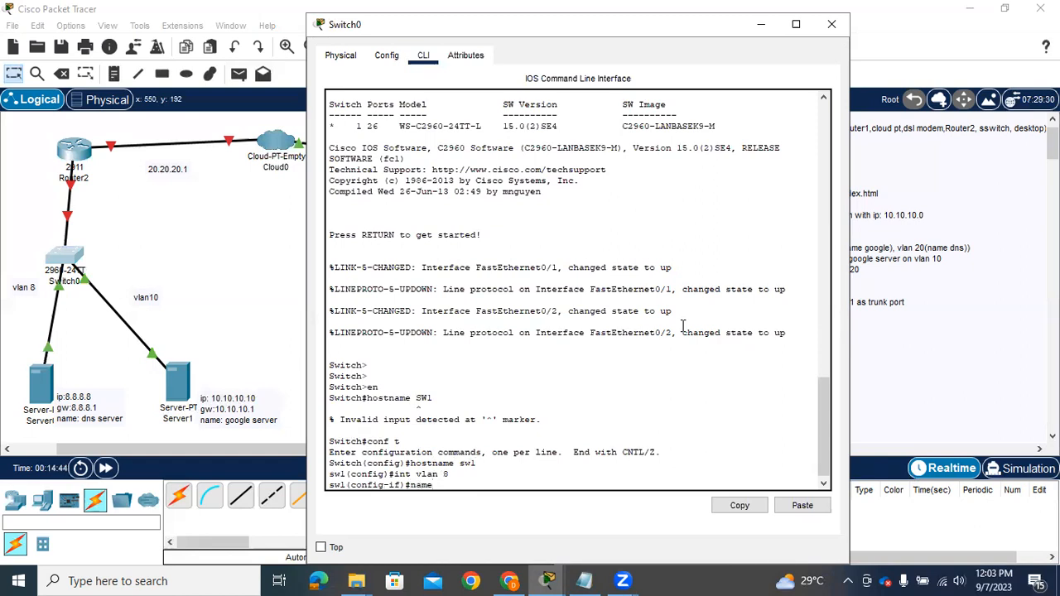
type(" dns-server")
key("Return")
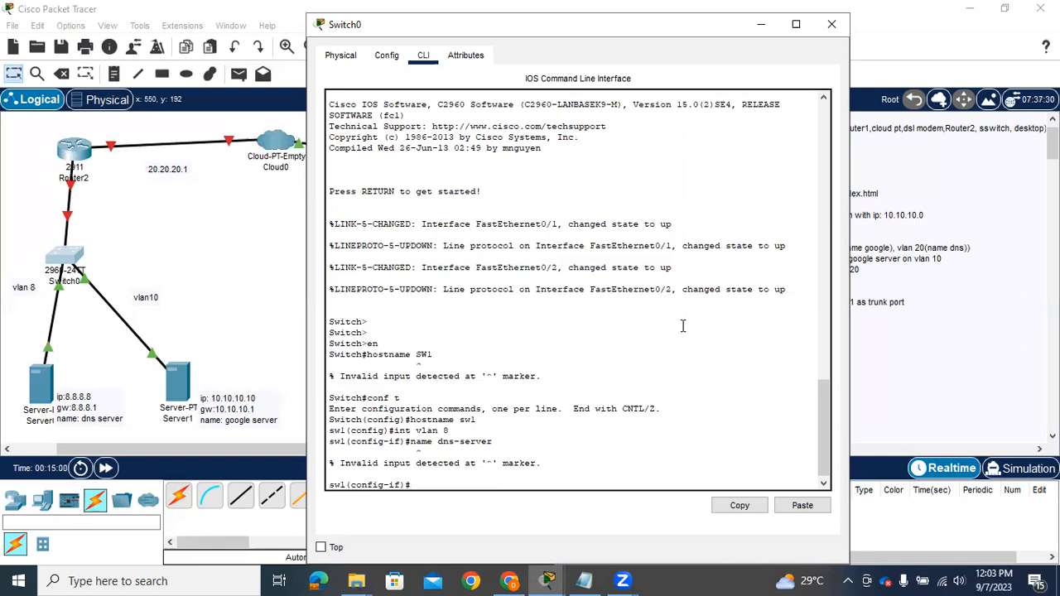
type("name?")
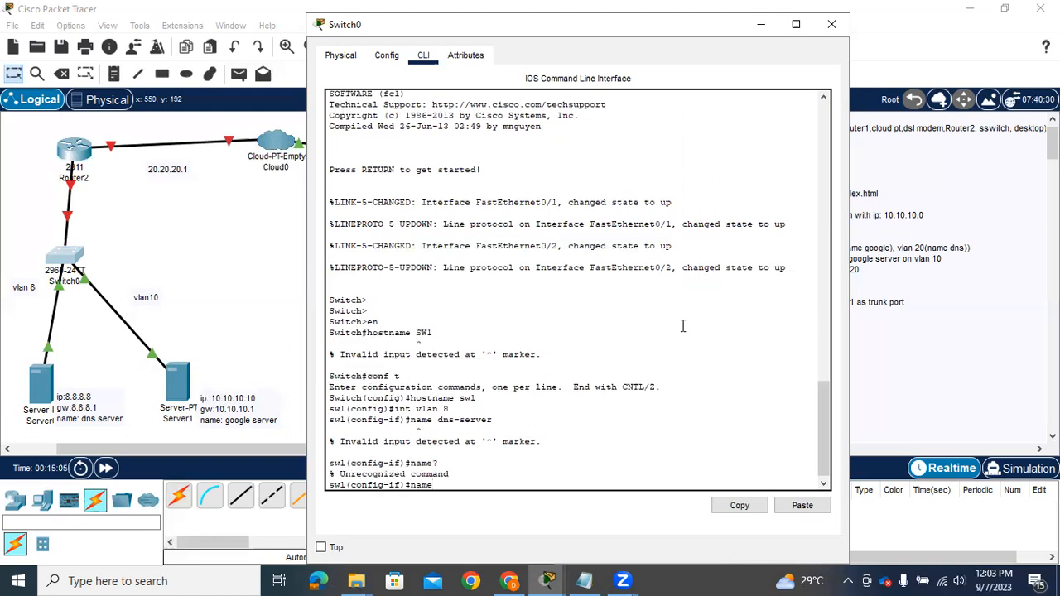
key("BackSpace")
key("BackSpace")
key("BackSpace")
key("BackSpace")
Enable the VLAN 8 interface with no shutdown and exit its configuration
type("no sh")
key("Return")
type("exi")
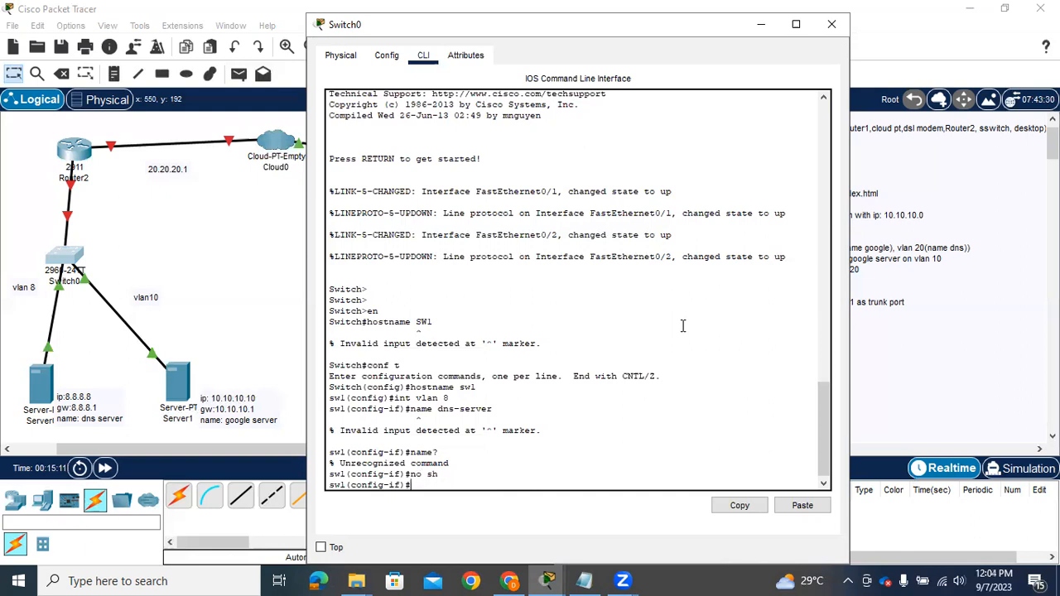
type("t")
key("Return")
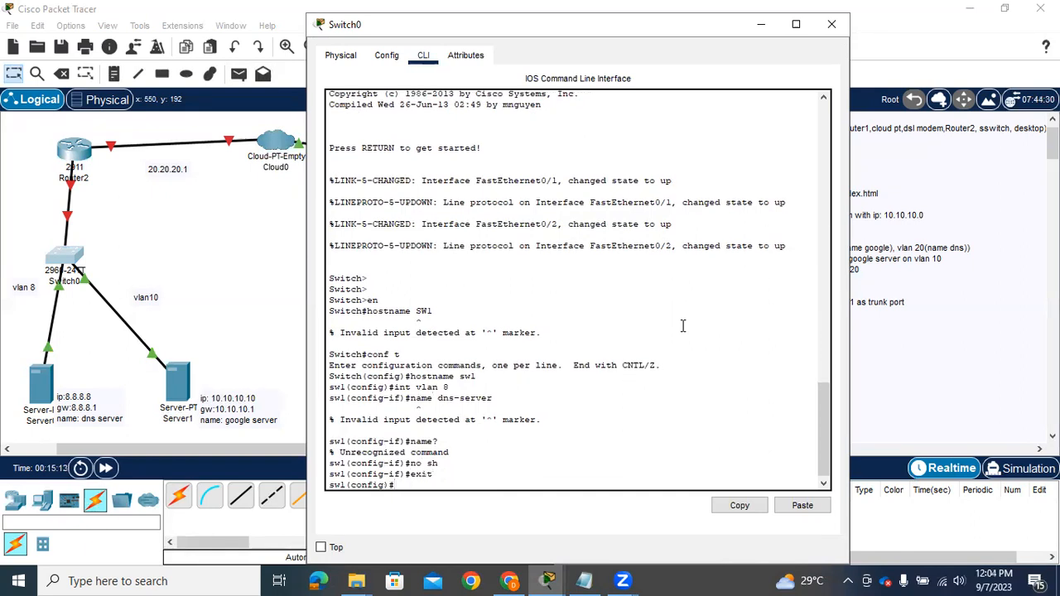
Configure interface VLAN 10 on Switch0, enable it with no shutdown and exit its configuration
type("int vlan")
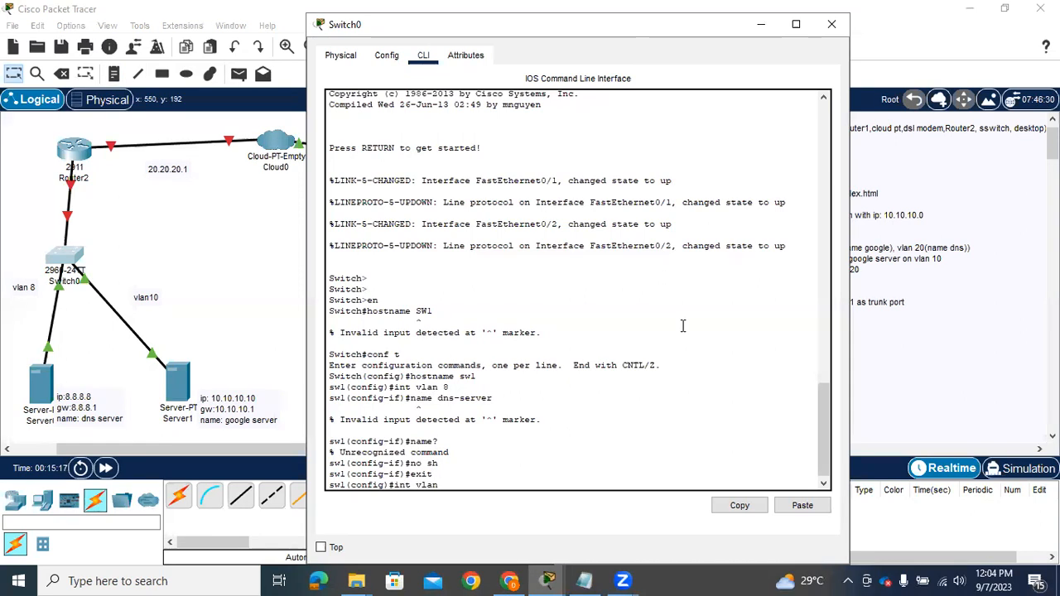
type(" 10")
key("Return")
type("no sh")
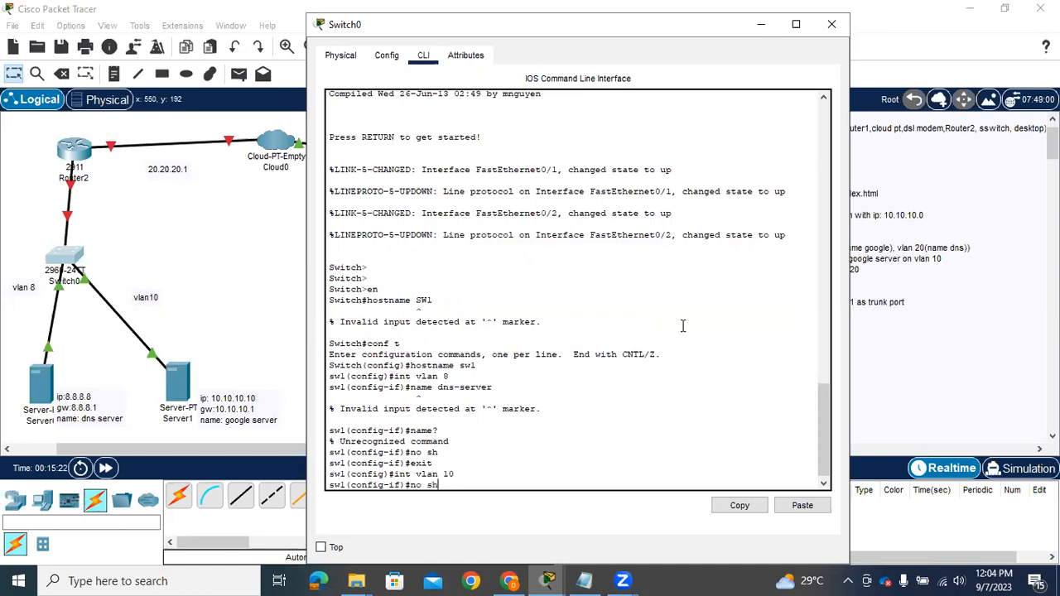
key("Return")
type("exit")
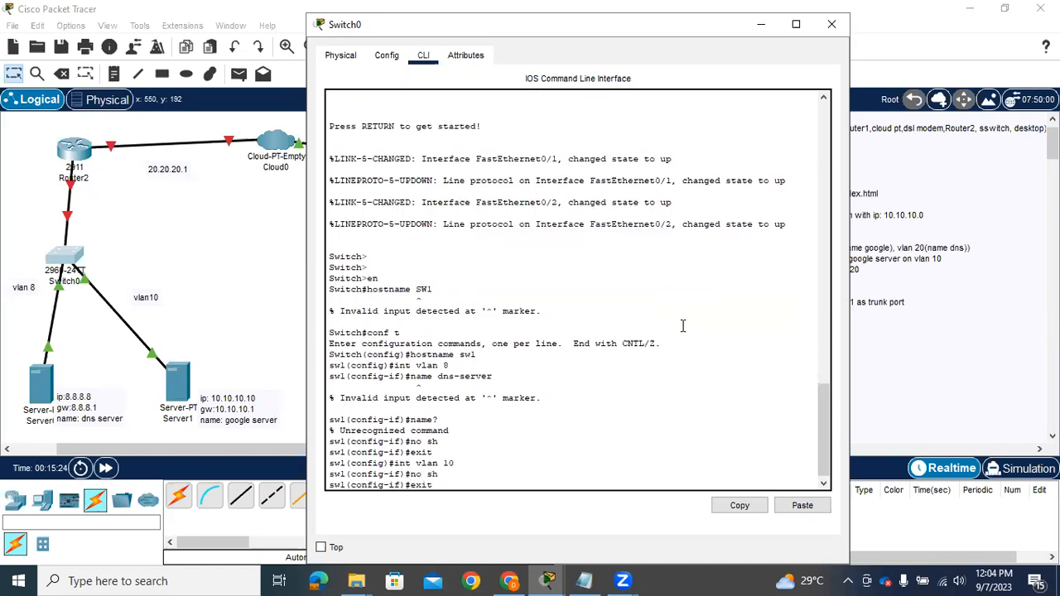
key("Return")
type("exit")
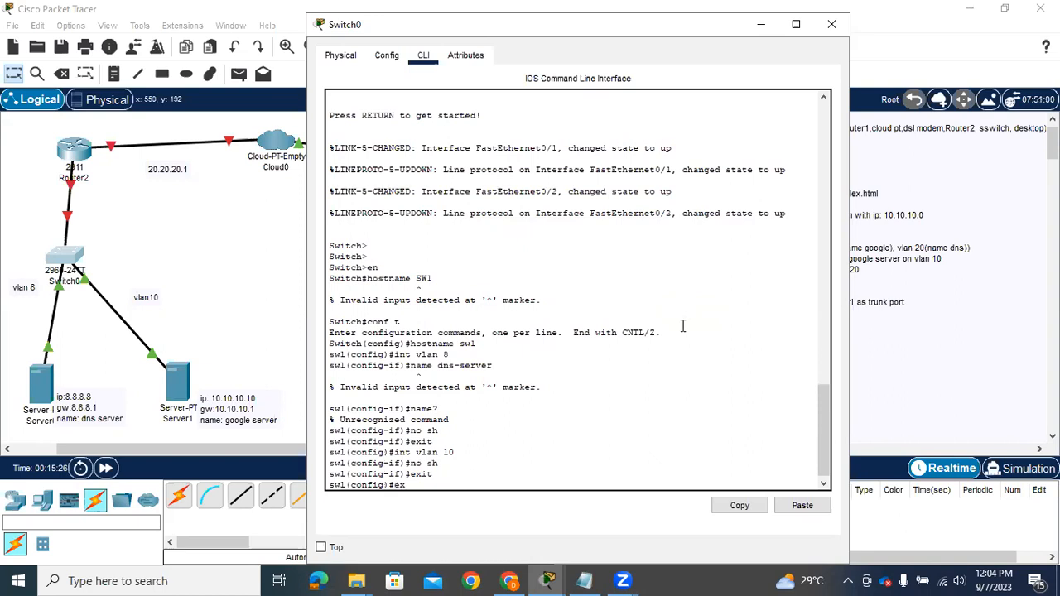
Return to privileged EXEC mode and list the switch's VLANs with show vlan brief
key("Return")
key("Return")
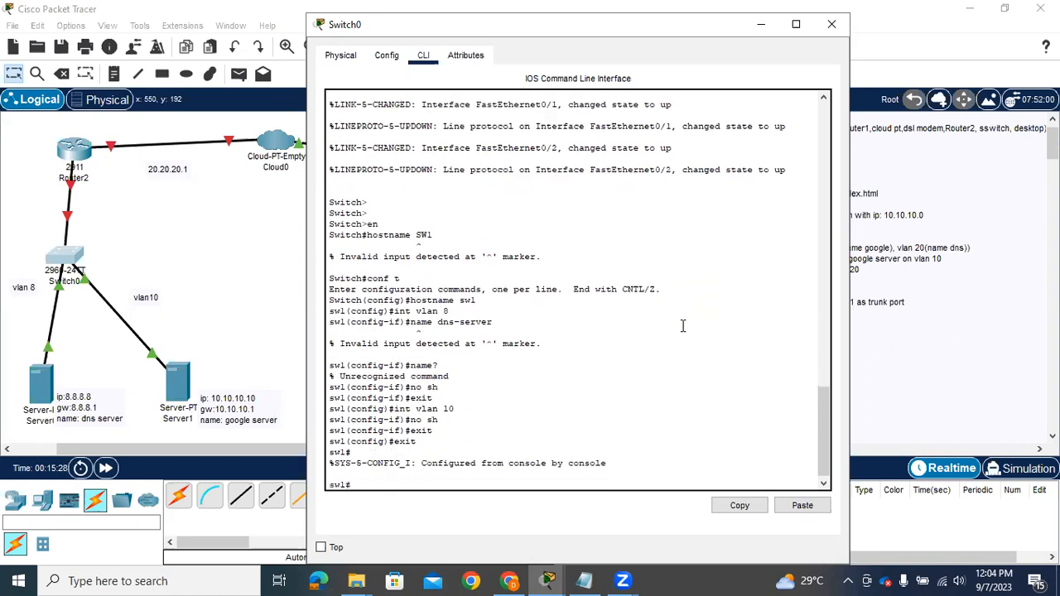
type("sh vlan brief")
key("Return")
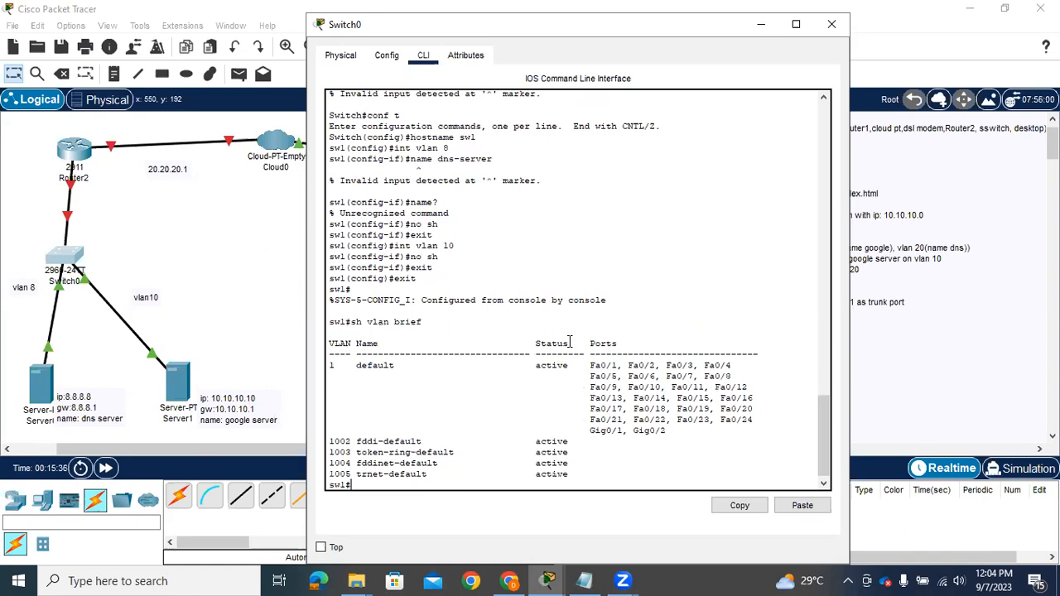
Try the command "vlan d" from privileged EXEC mode
type("vlan d")
key("Return")
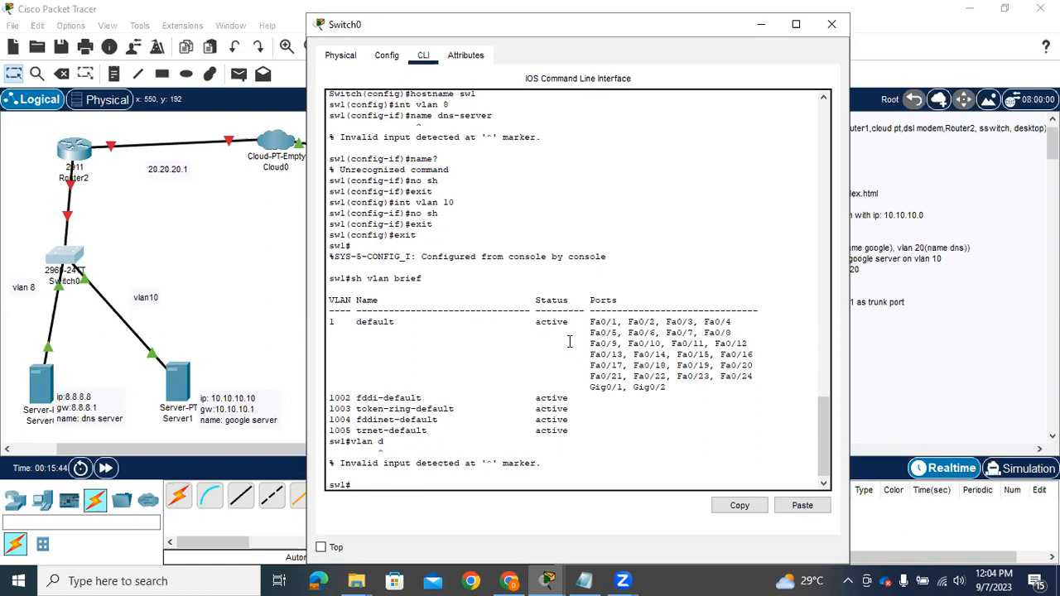
type("en")
key("Return")
Enter global configuration mode and try the command "vlan d" there
key("Return")
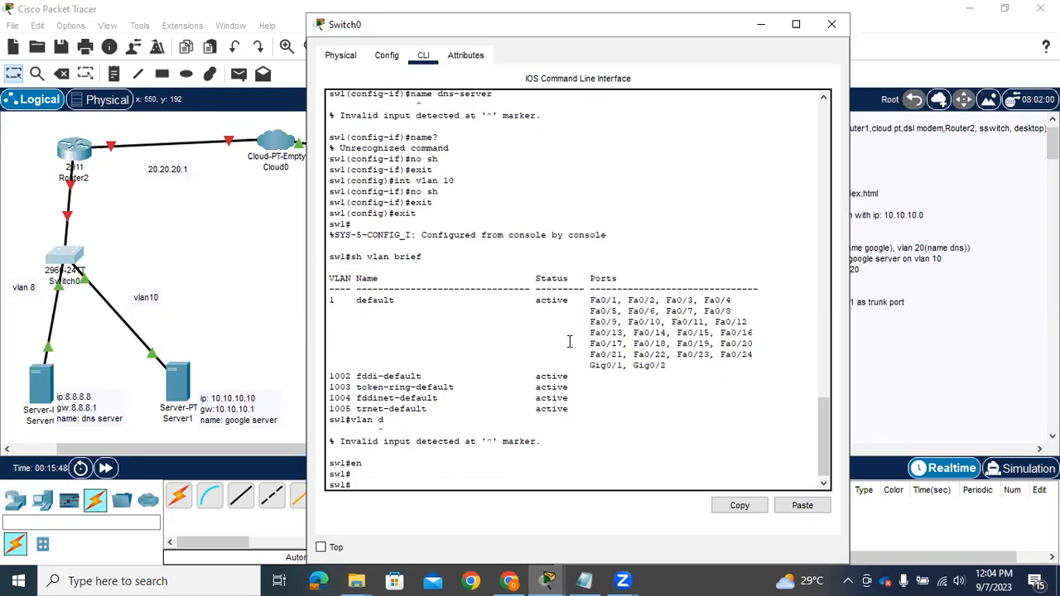
type("conf t")
key("Return")
type("vlan ")
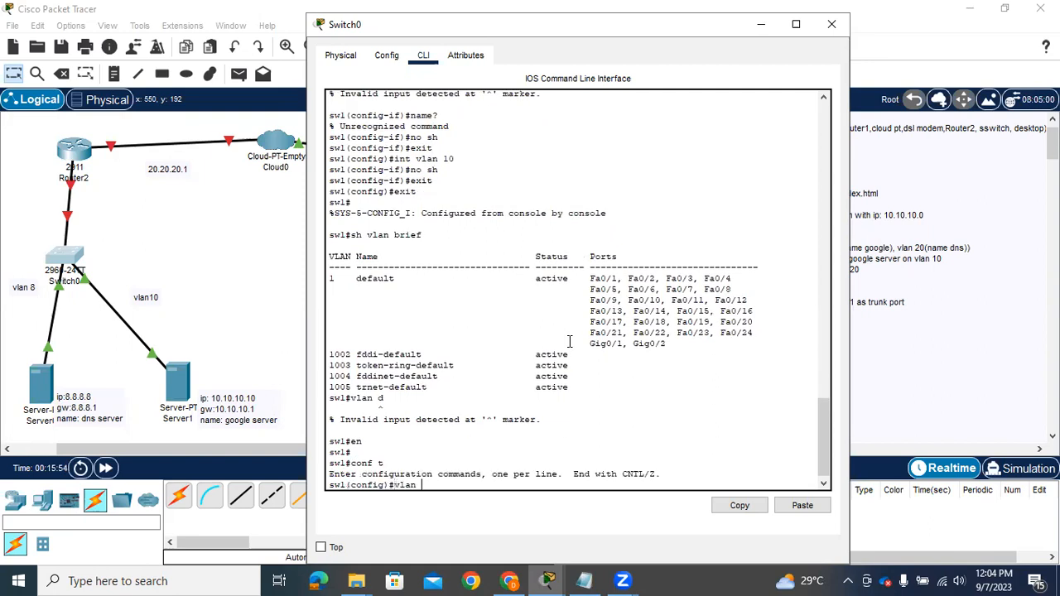
type("d")
key("Return")
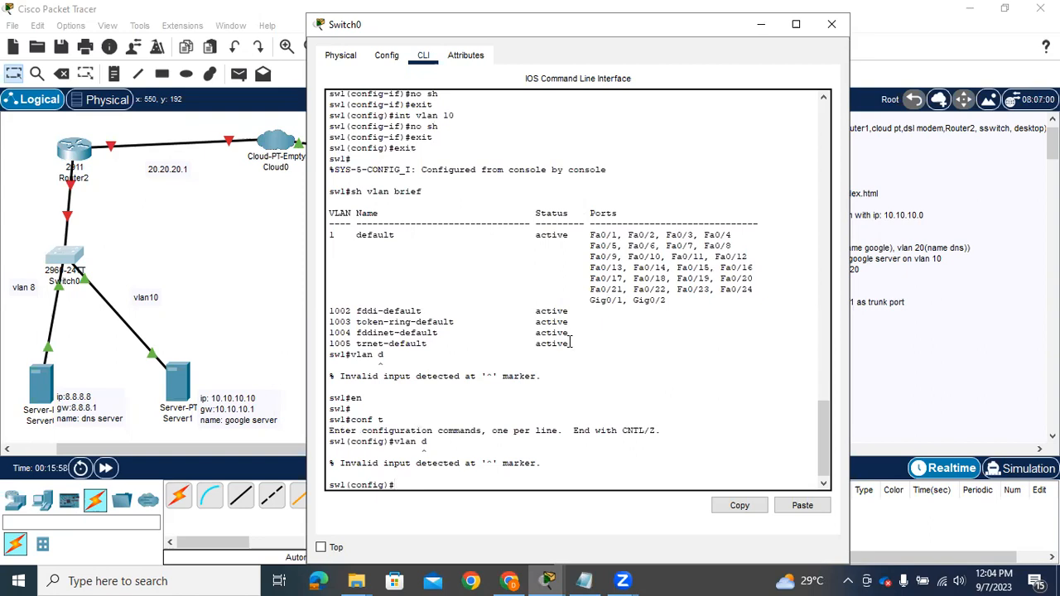
Discard the partly entered VLAN interface command and return from global configuration to privileged EXEC mode
type("int vlan")
key("BackSpace")
key("BackSpace")
key("BackSpace")
key("BackSpace")
key("BackSpace")
key("BackSpace")
key("BackSpace")
key("BackSpace")
key("ctrl+z")
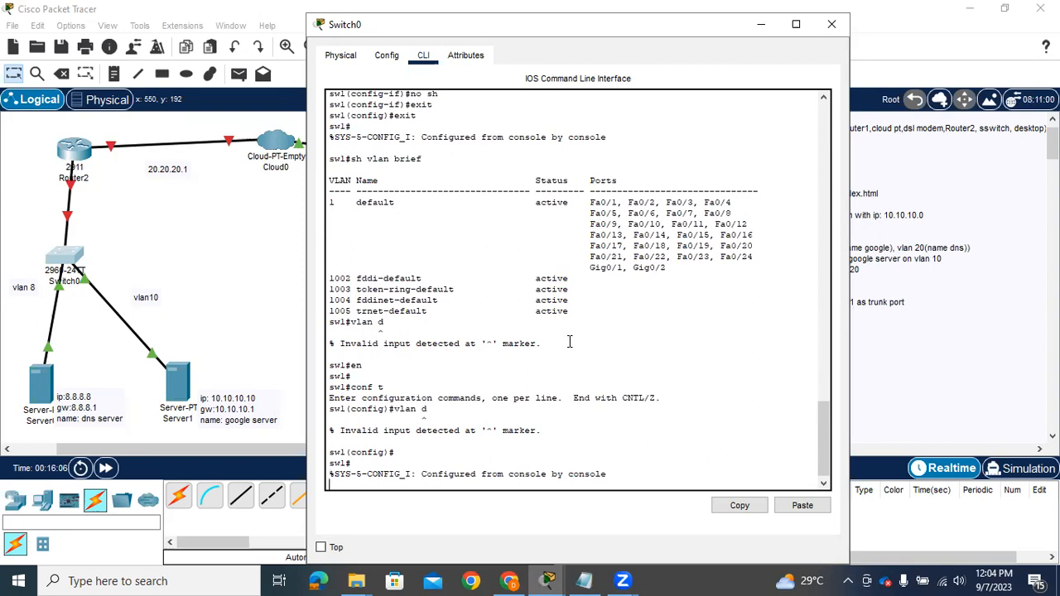
key("Return")
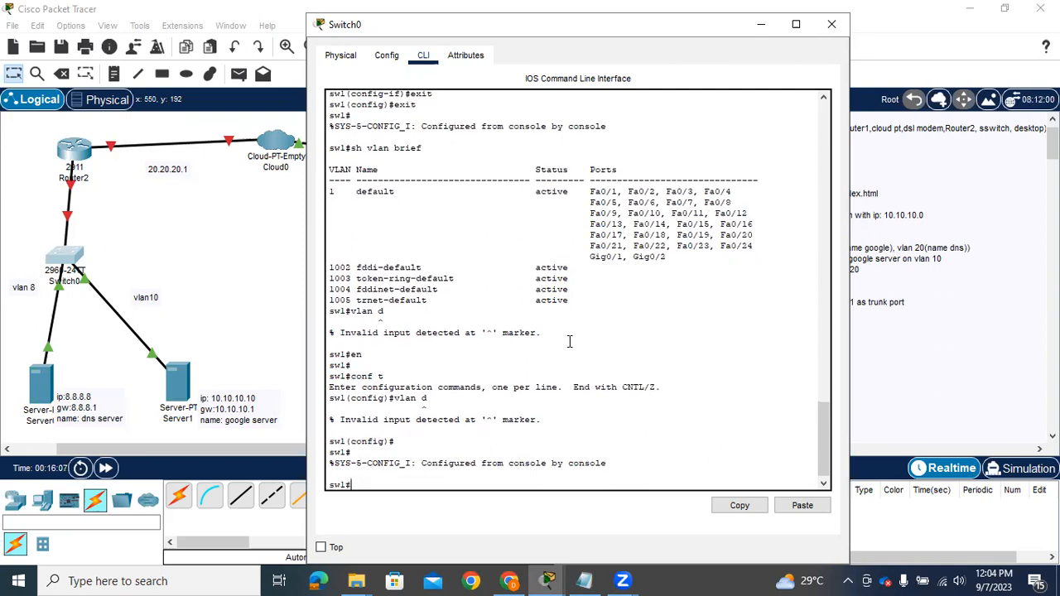
List the switch's interface status with sh ip int brief and leave the paged listing
type("sh i")
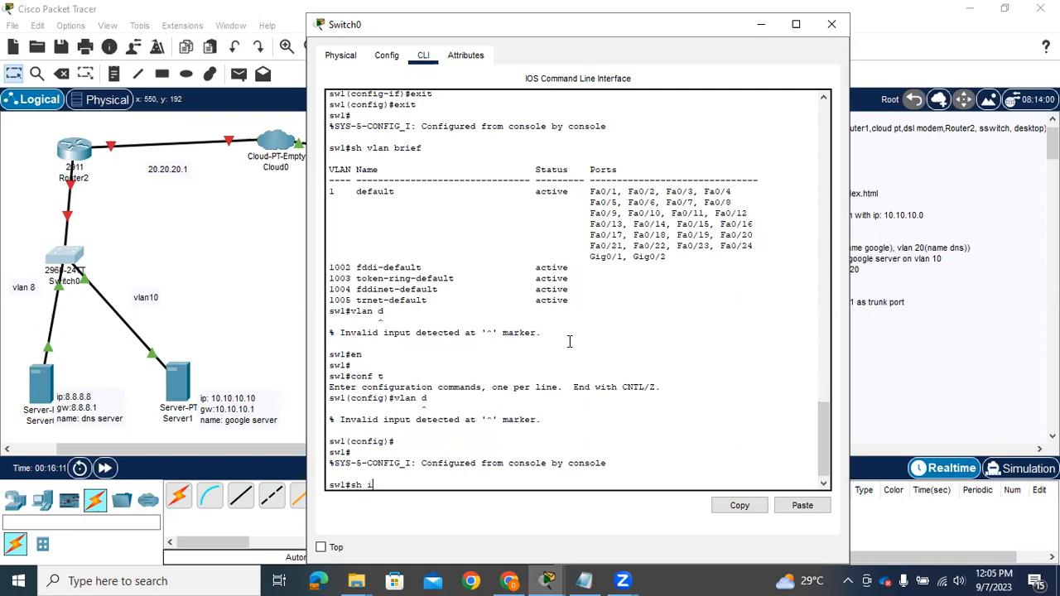
type("p int brief")
key("Return")
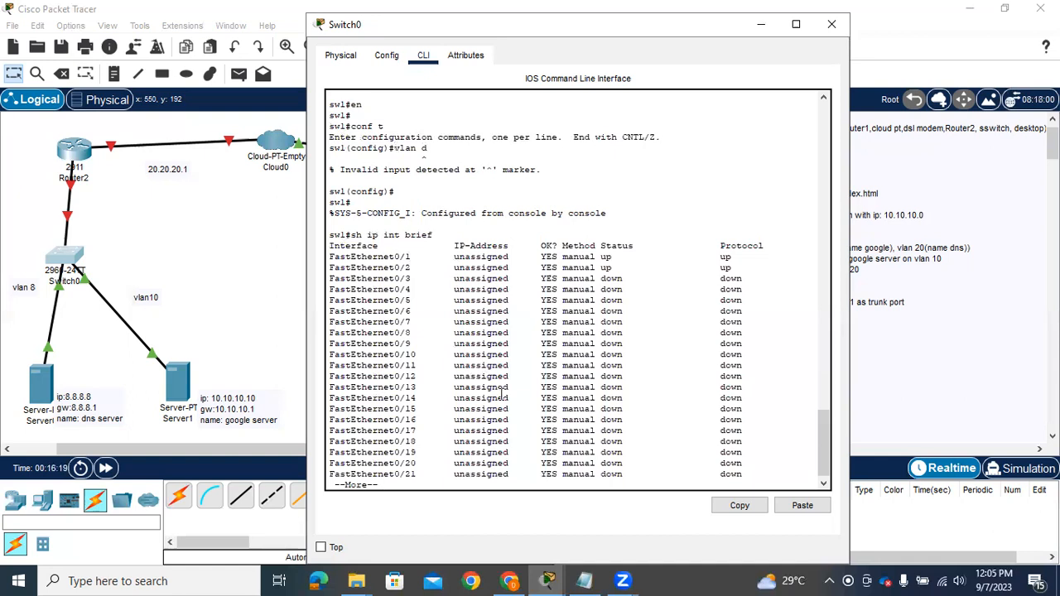
key("q")
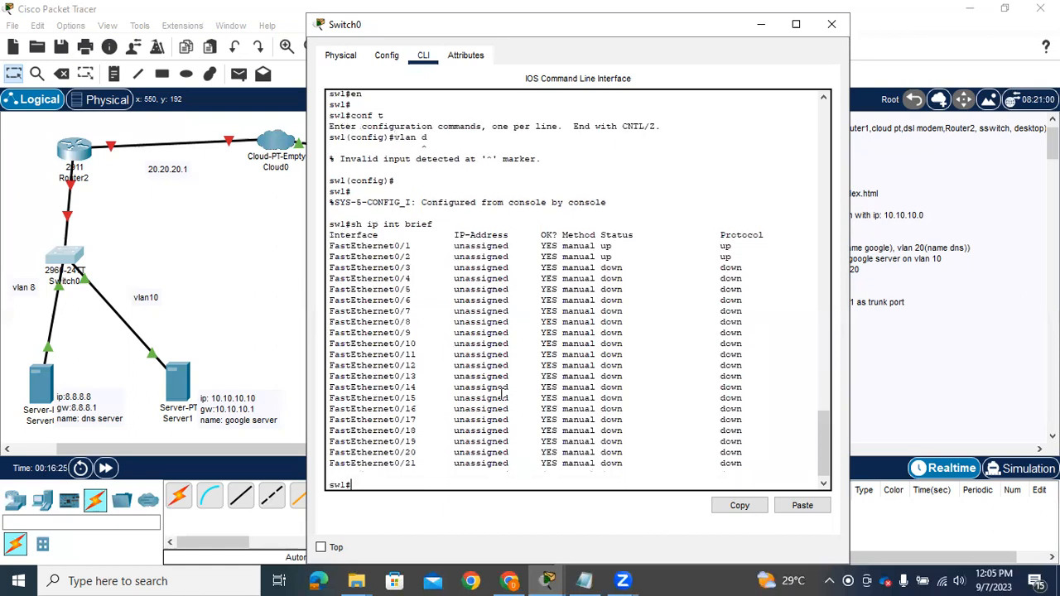
Enter global configuration mode on the switch and open interface configuration for fa0/1
type("conf t")
key("Return")
type("int fa0/1")
key("Return")
Shut down interface fa0/1 and re-enable it with no shutdown
type("sh")
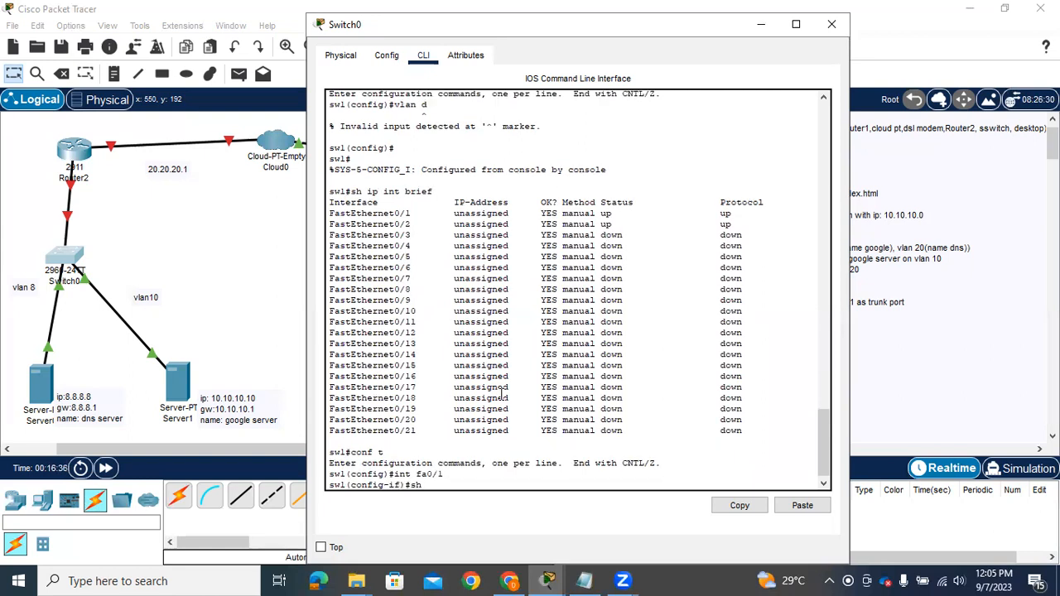
key("Return")
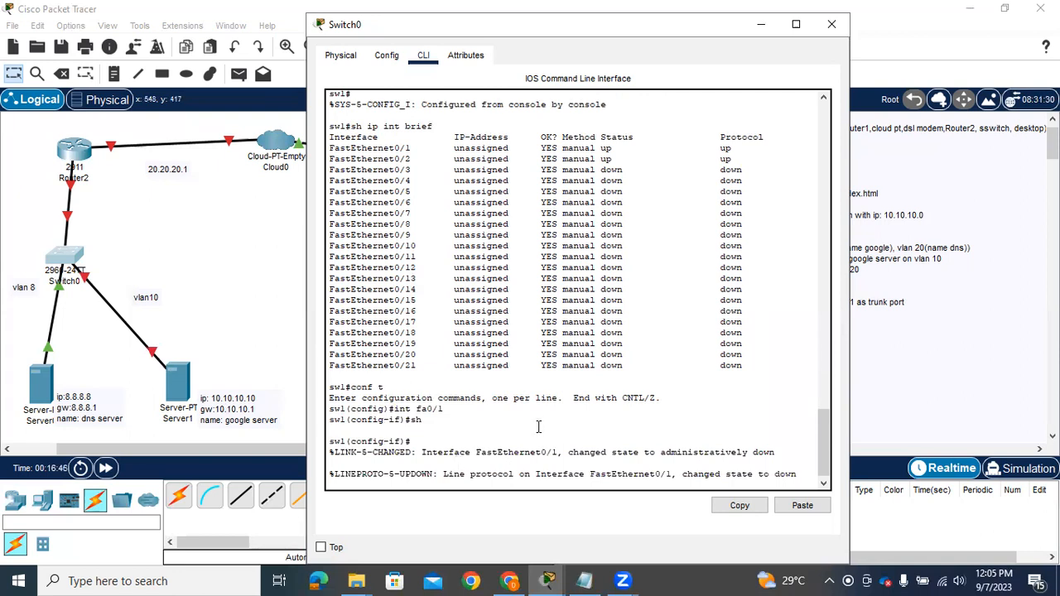
key("Return")
type("e")
key("BackSpace")
key("Up")
key("Up")
key("Return")
type("no sh")
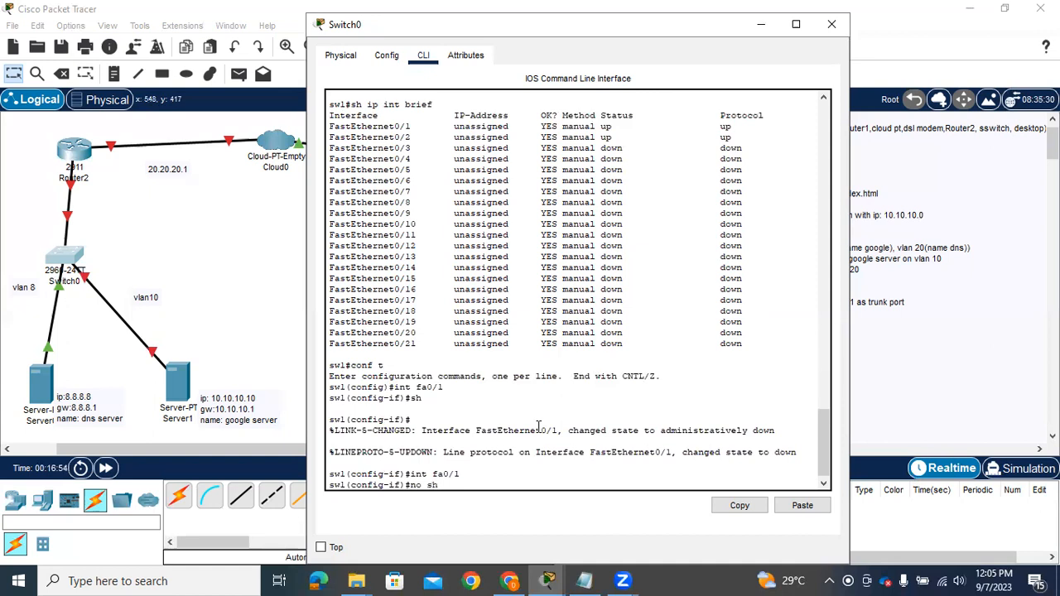
key("Return")
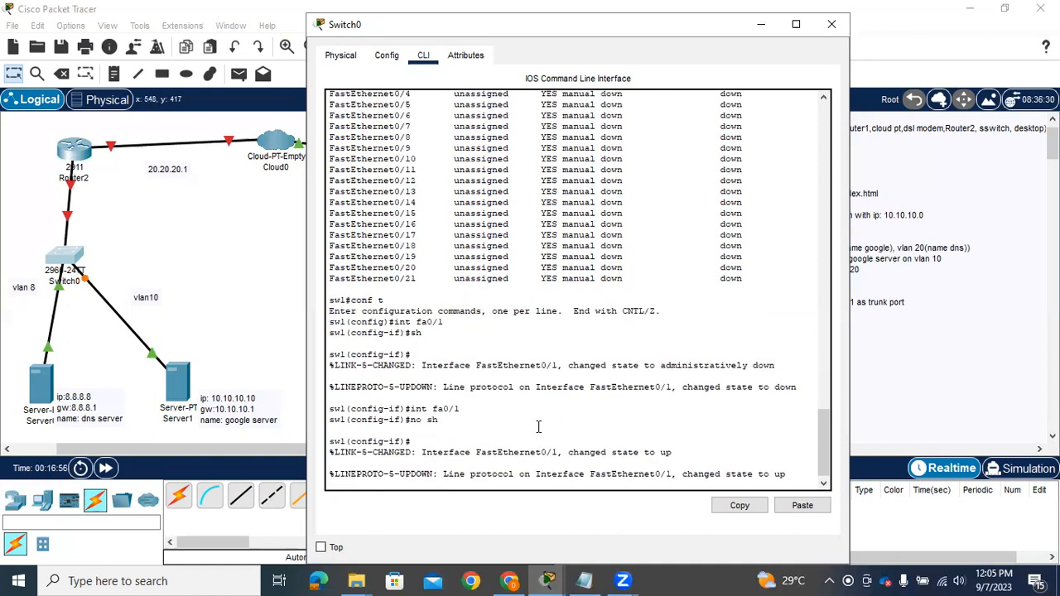
key("Return")
Assign interface fa0/1 to access VLAN 10 with switchport access vlan 10
type("swi")
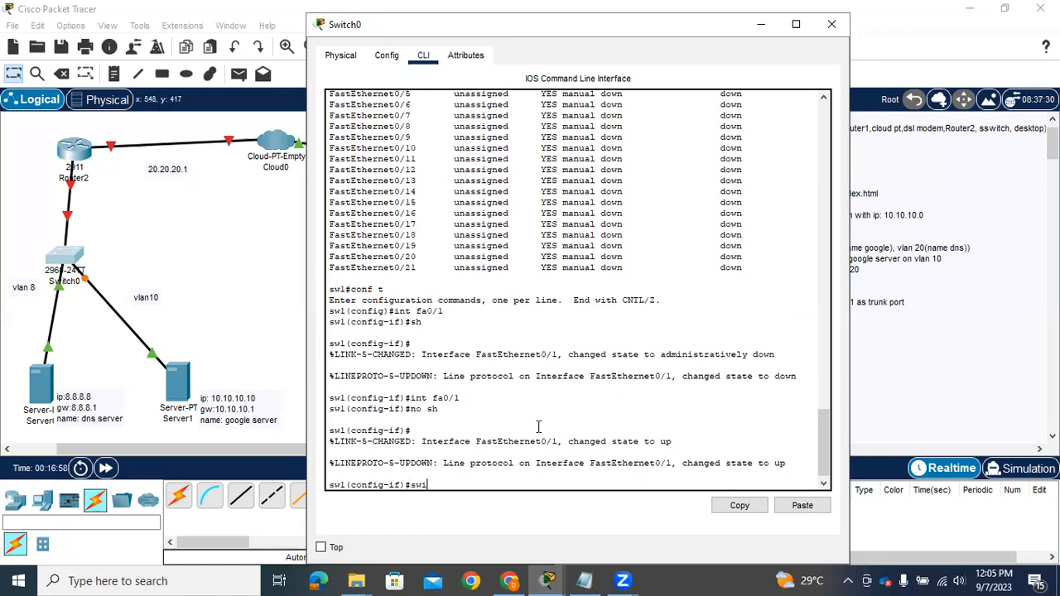
key("Tab")
type("acc")
key("Tab")
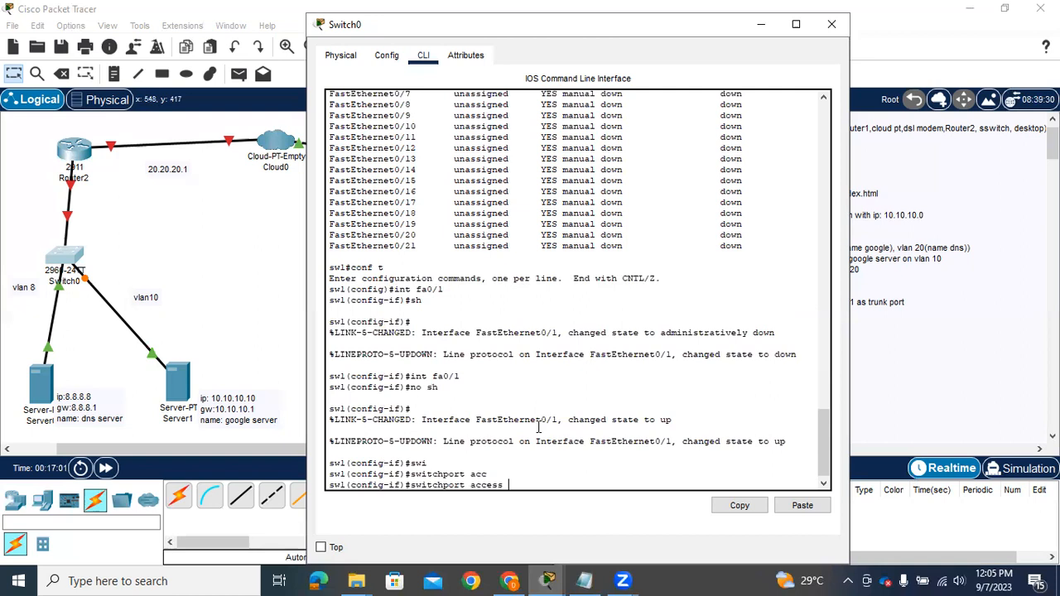
type("vlan")
key("Tab")
type("10")
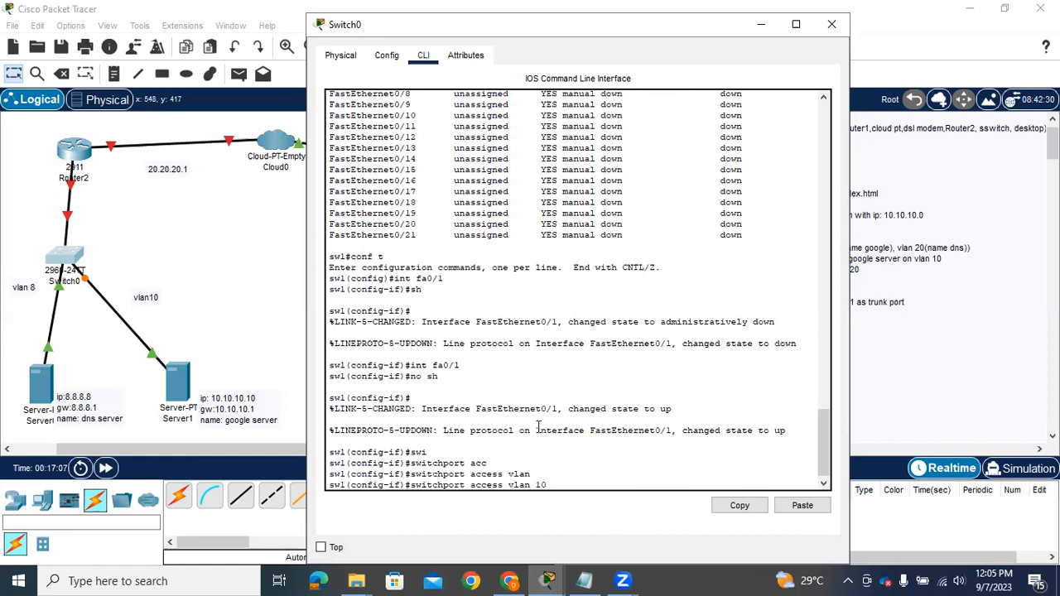
key("Return")
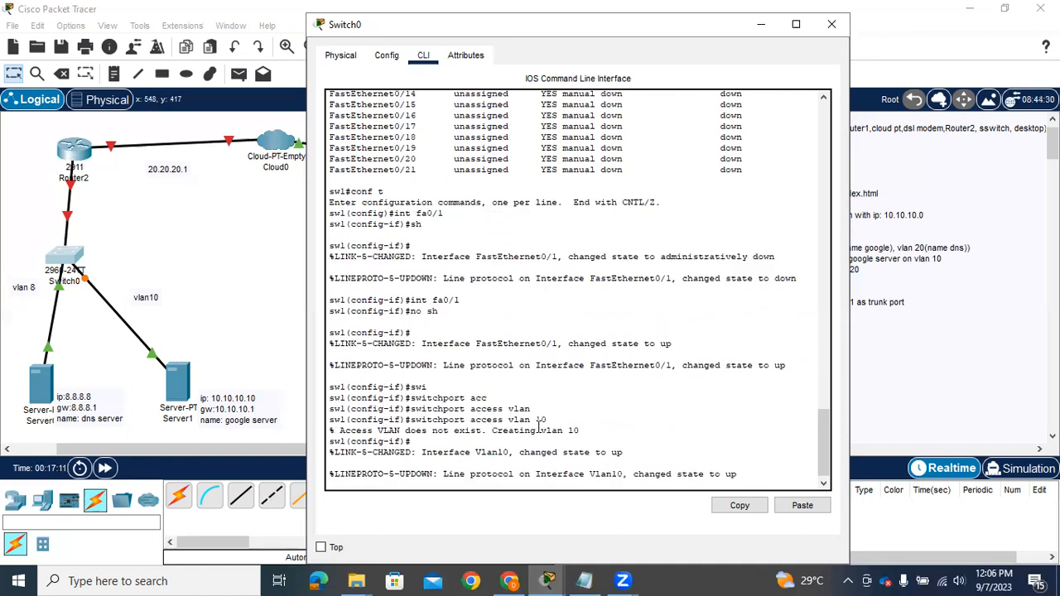
key("Return")
Set interface fa0/1 to access mode with switchport mode access
type("switch")
key("Tab")
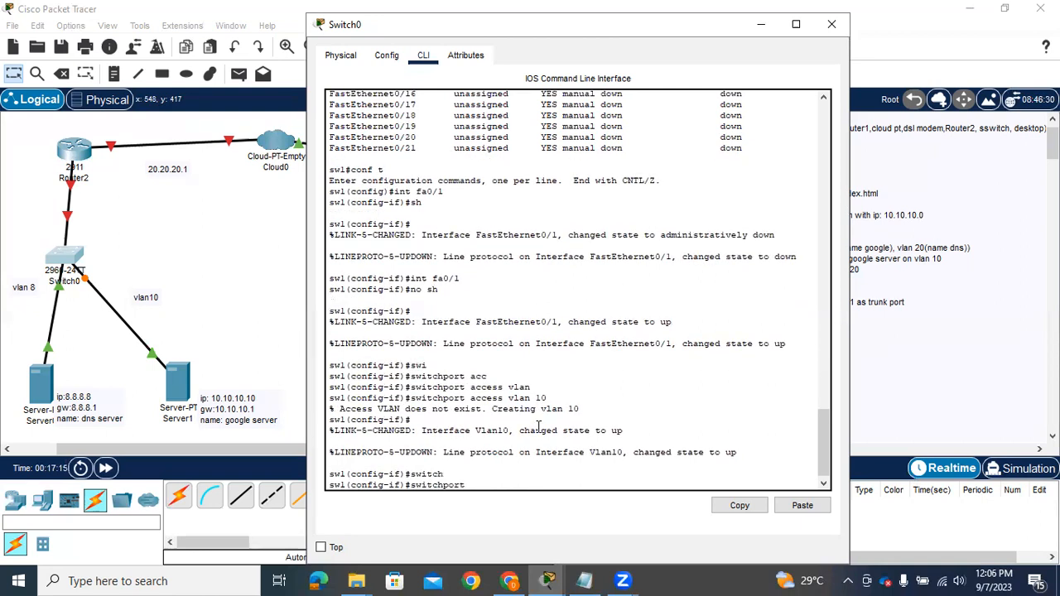
type("mo")
key("Tab")
type("acc")
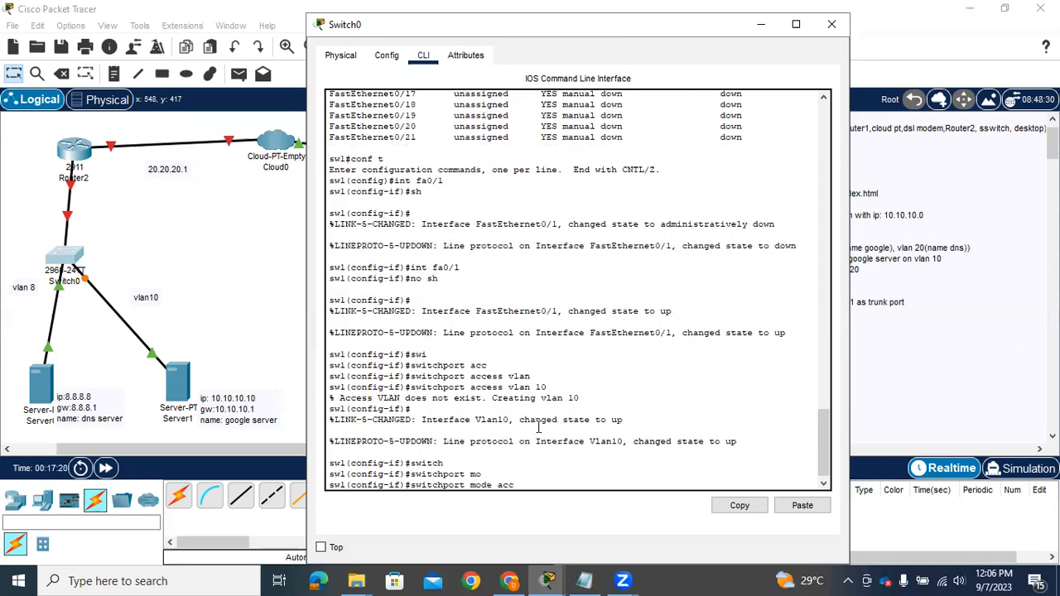
key("Tab")
key("Return")
Save the running configuration with do wr and exit to global configuration mode
type("do wr")
key("Return")
type("exit")
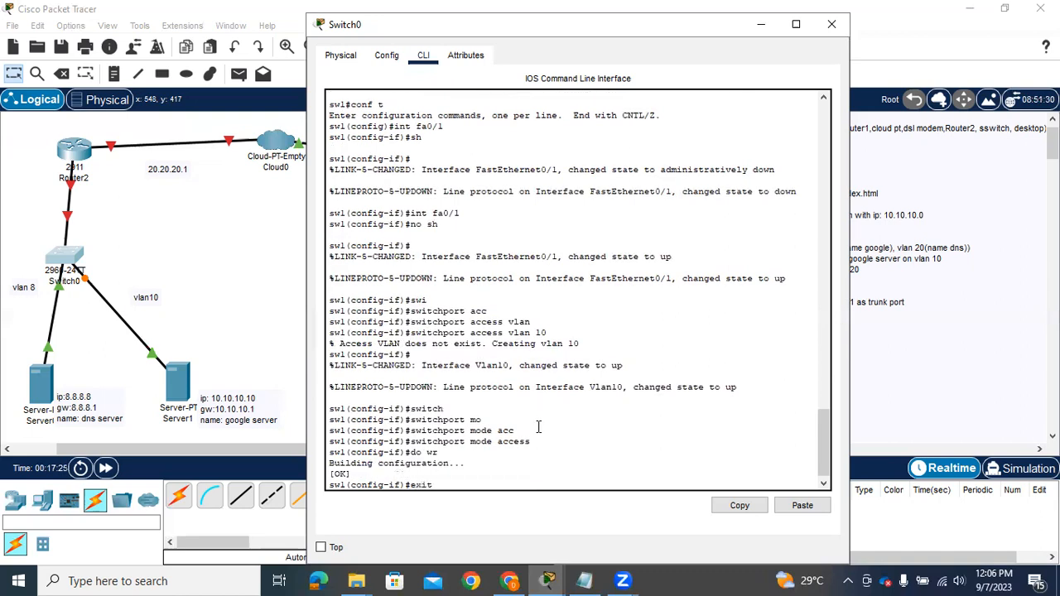
key("Return")
key("Return")
Check the earlier interface listing and open interface configuration for fa0/2
type("int")
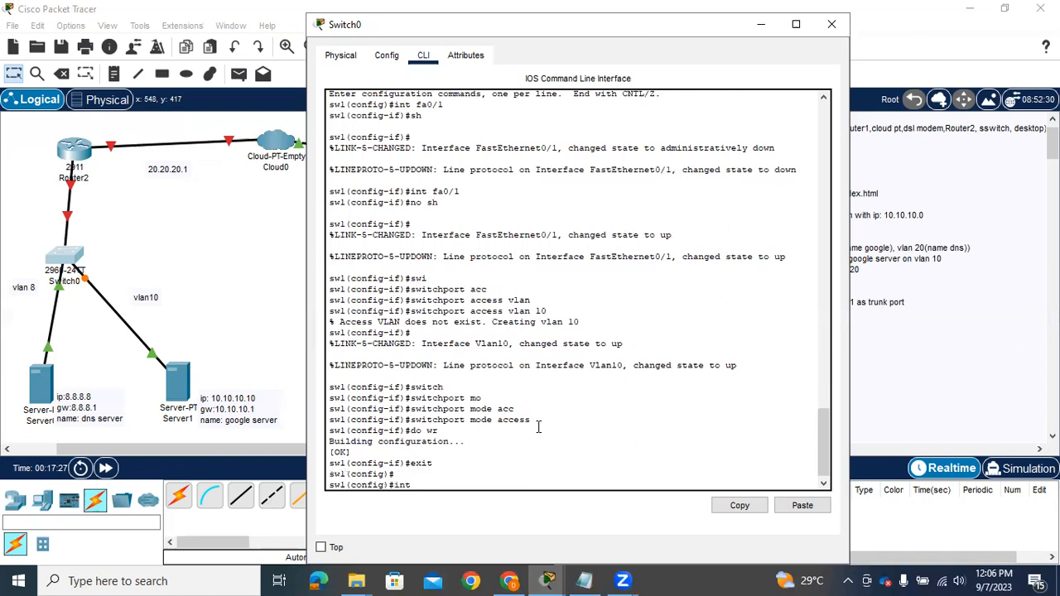
type(" fa")
left_click(830, 400)
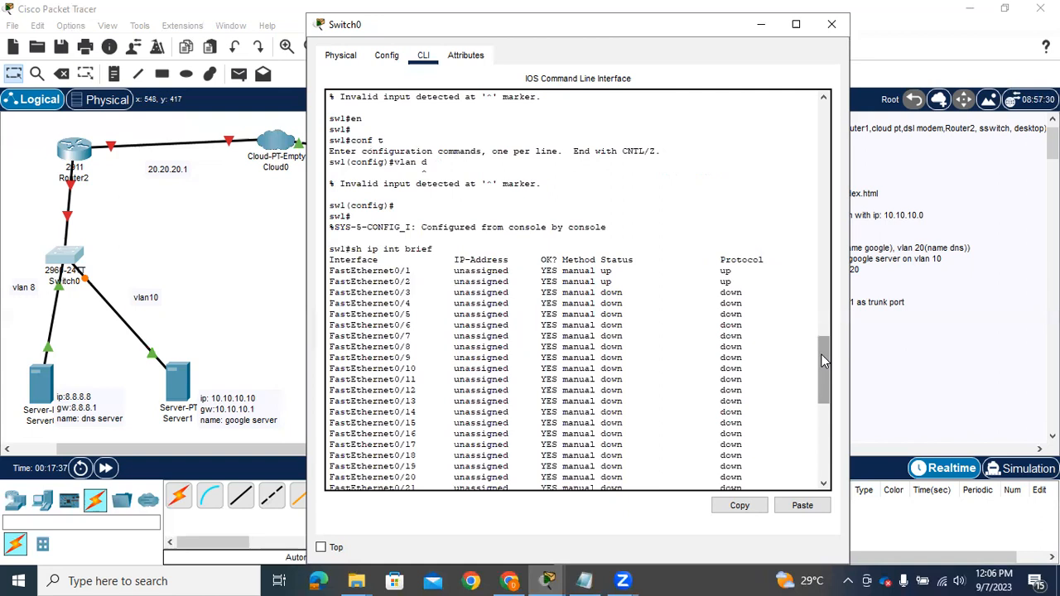
left_click_drag(821, 355, 824, 391)
left_click_drag(831, 441, 645, 435)
type("0/2")
key("Return")
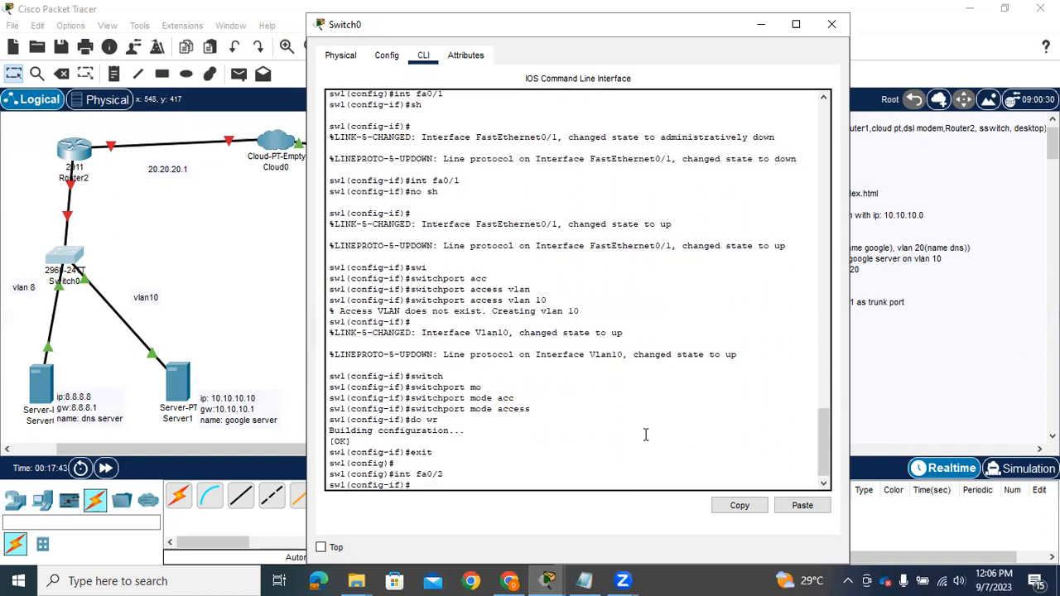
Assign interface fa0/2 to access VLAN 8 with switchport access vlan 8
type("swi")
key("Tab")
type("acc")
key("Tab")
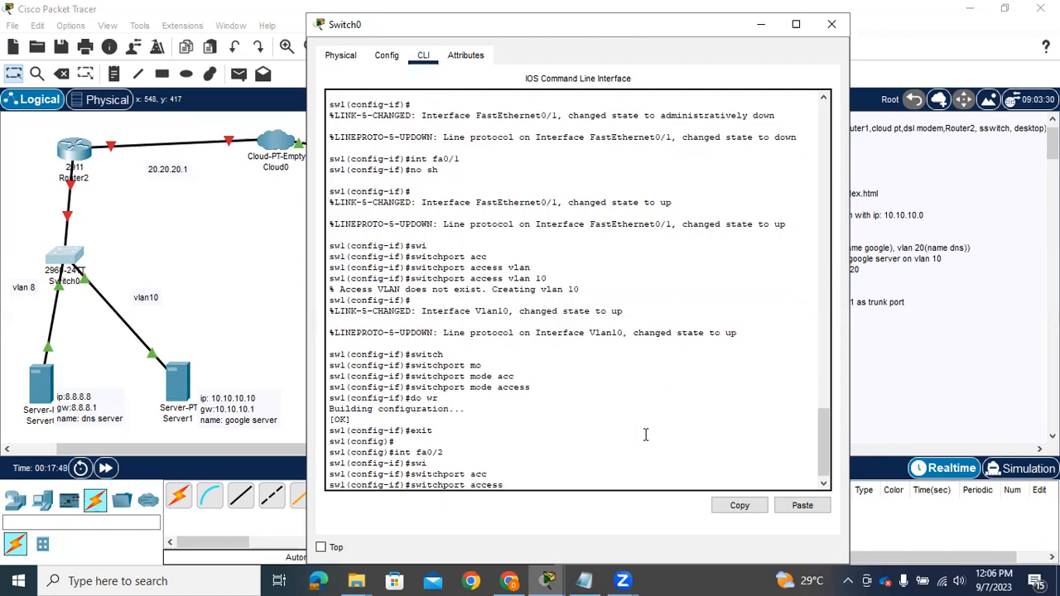
type("vlan 8")
key("Return")
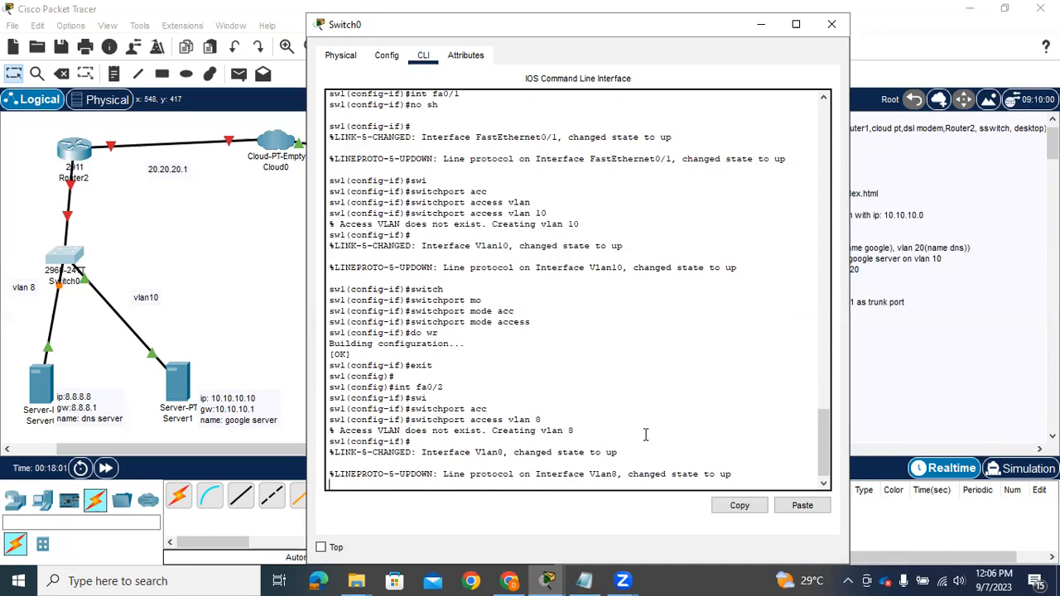
key("Return")
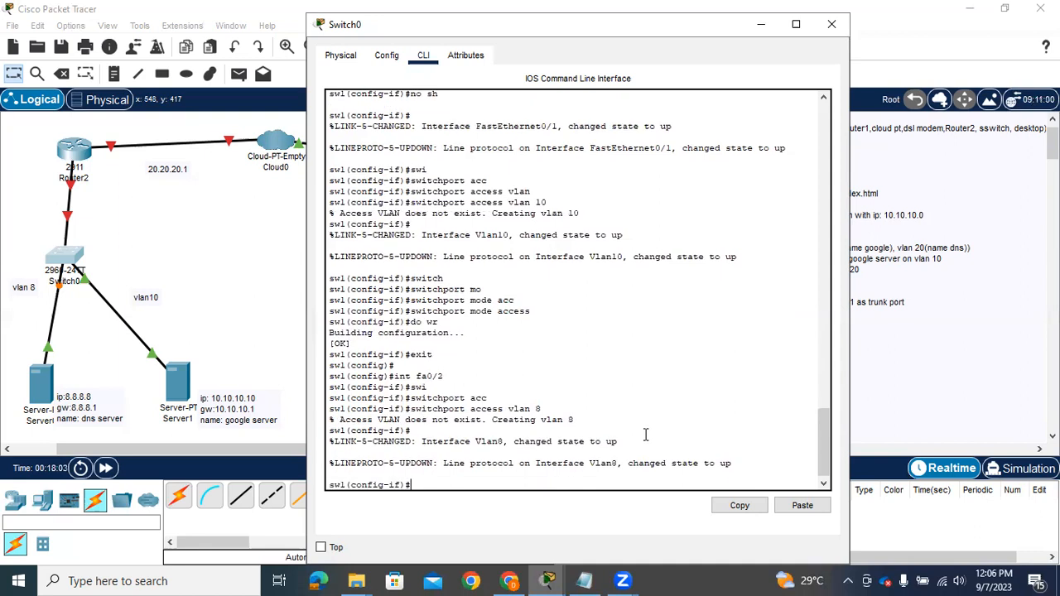
Set interface fa0/2 to access mode with switchport mode access
type("siw")
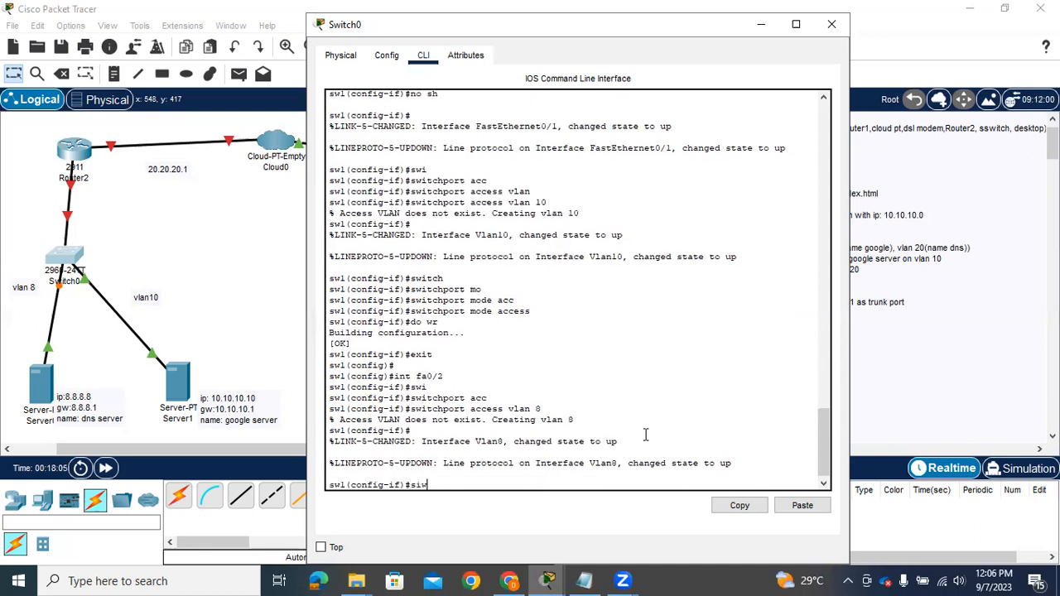
key("BackSpace")
key("BackSpace")
type("wi")
key("Tab")
type("mod")
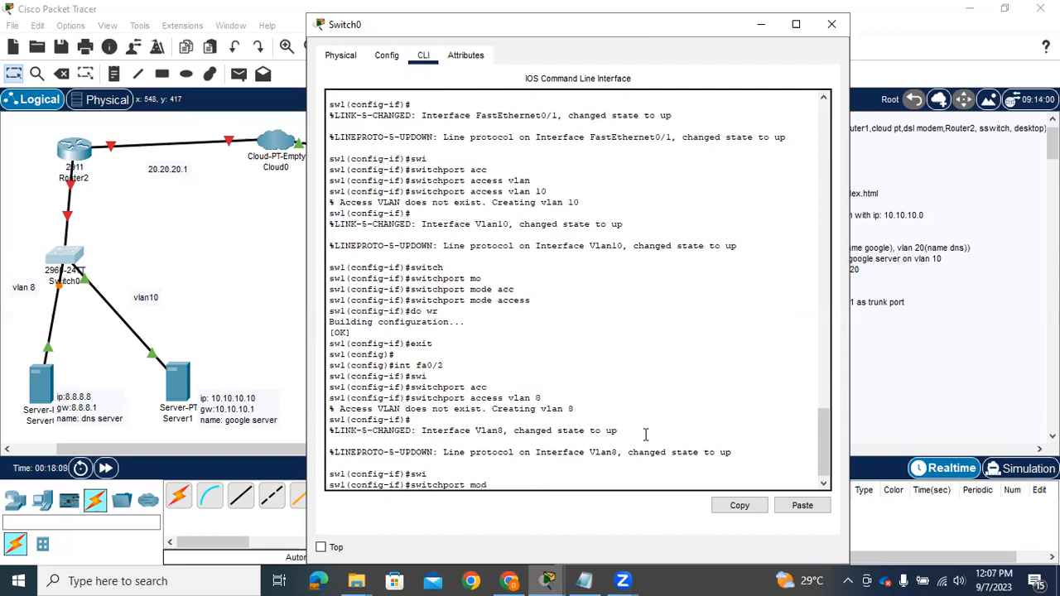
key("Tab")
type("acc")
key("Tab")
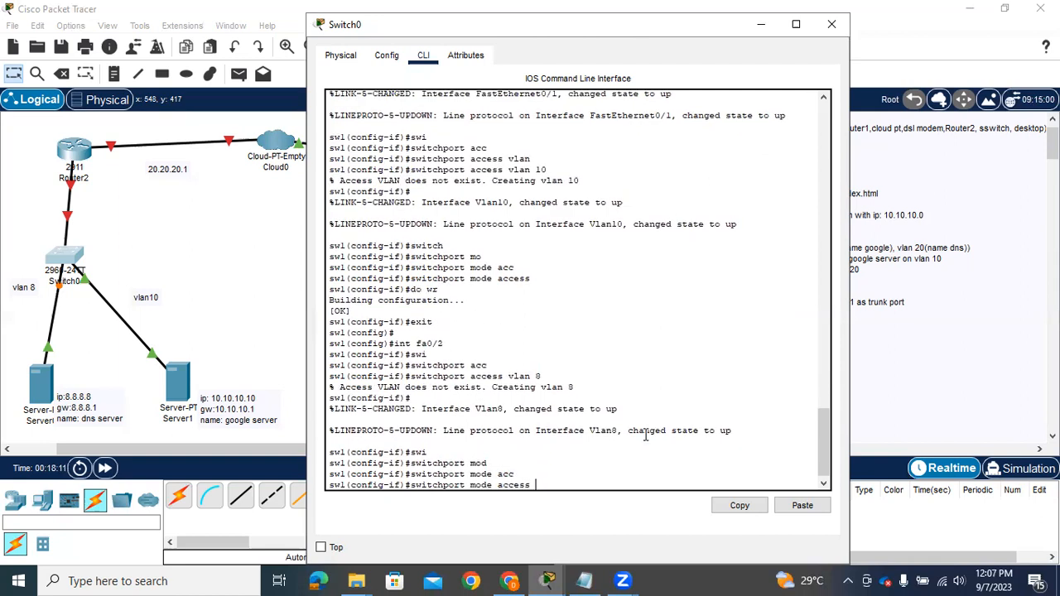
key("Return")
Save the switch configuration with do wr and exit back to privileged EXEC mode
type("do wr")
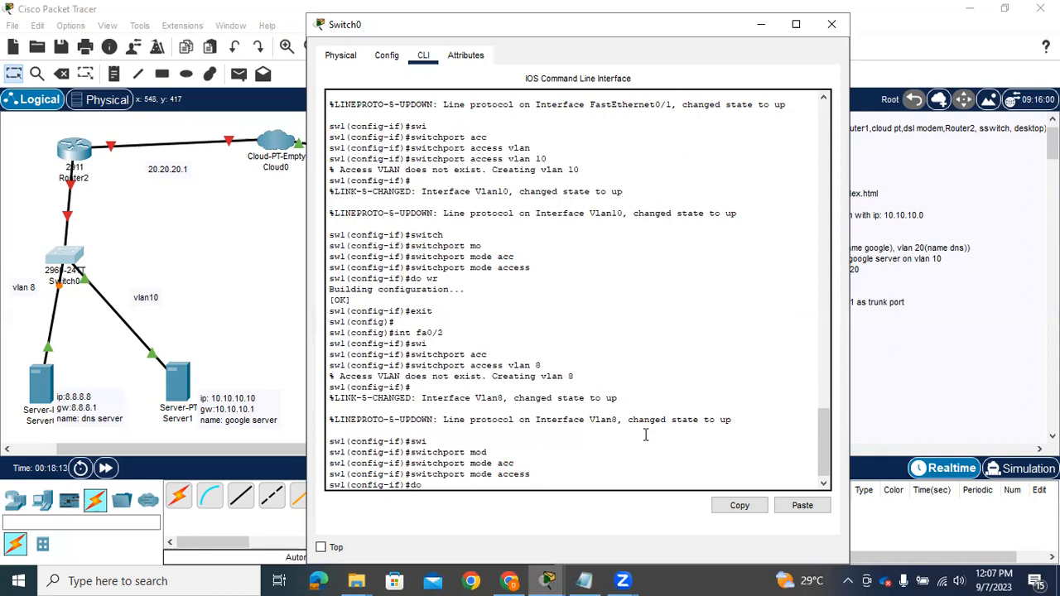
key("Return")
key("Return")
type("exit")
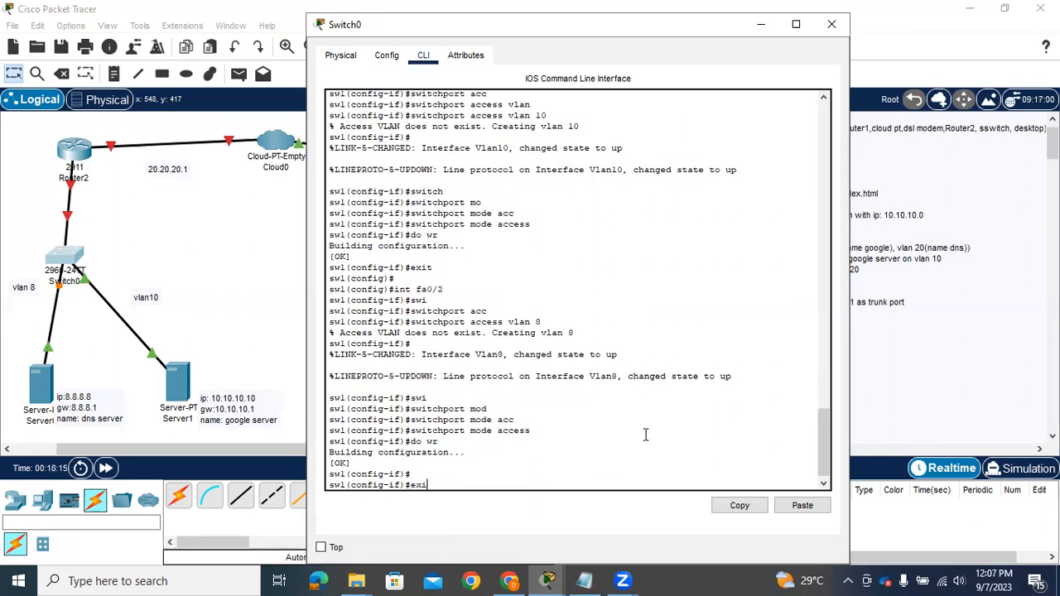
key("Return")
key("Return")
type("xit")
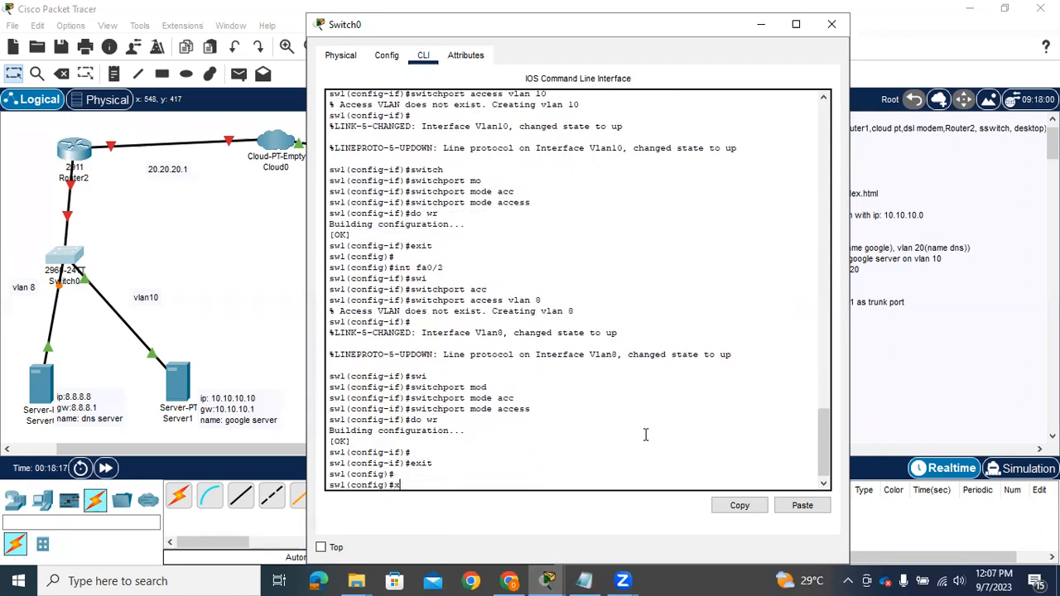
key("Left")
key("Left")
key("Left")
type("e")
key("Return")
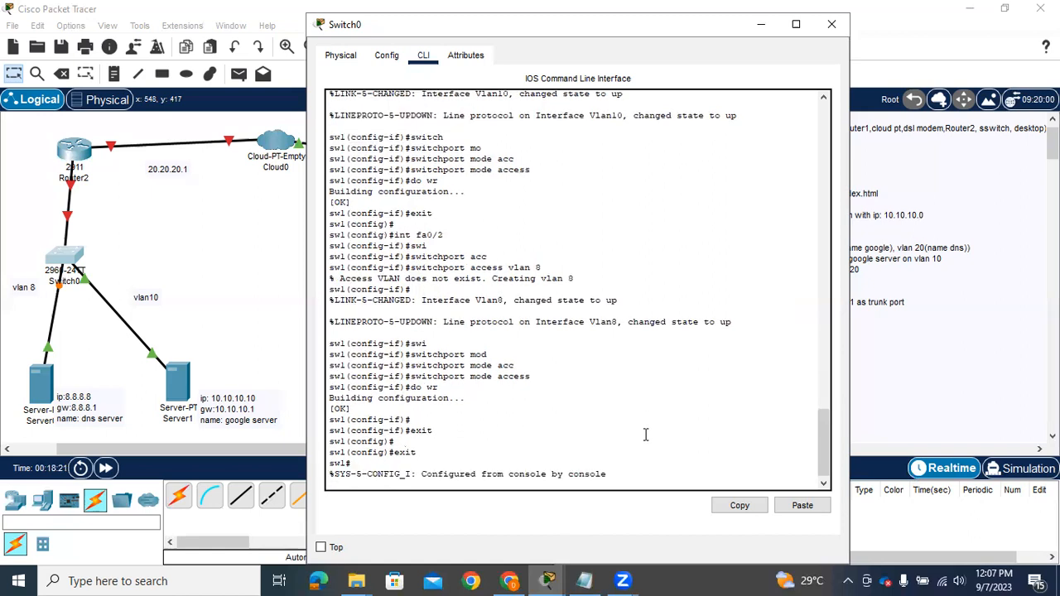
List the VLANs and their assigned ports with sh vlan brief
type("sh")
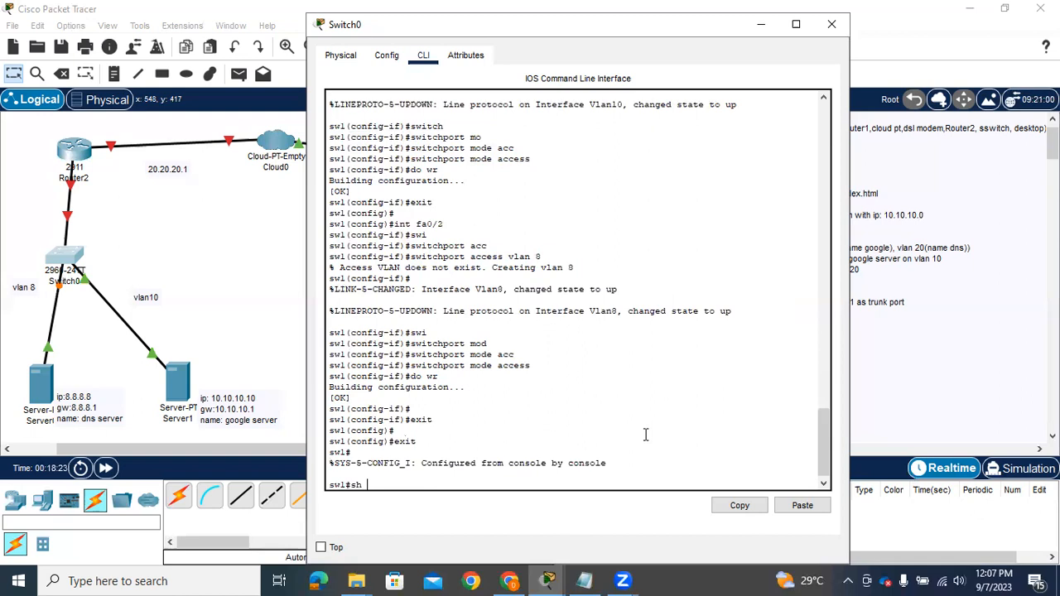
type(" vlan brief")
key("Return")
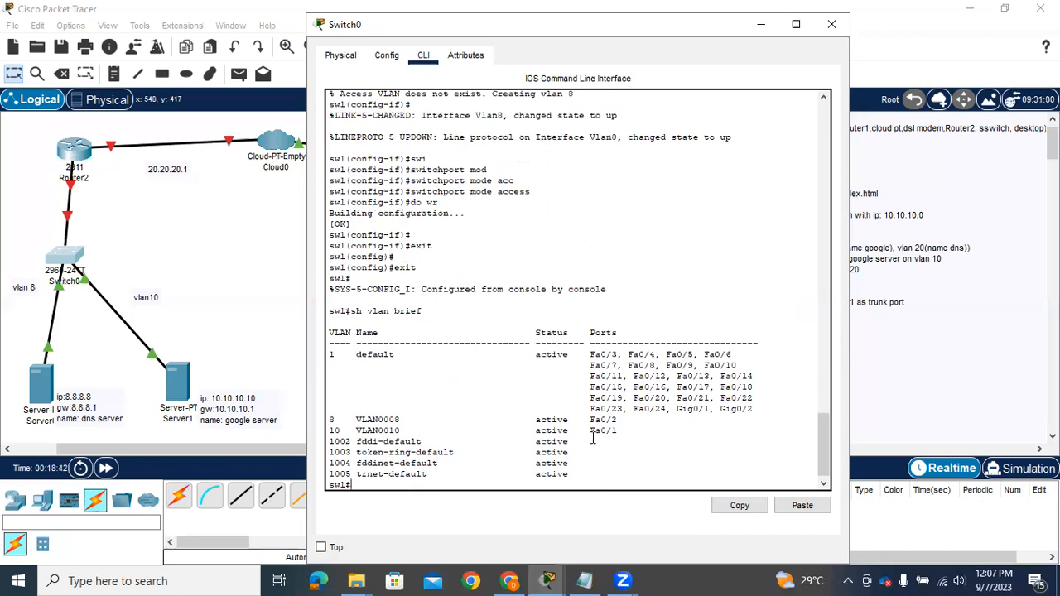
List the interface status with sh ip int brief and page down through the Gigabit ports to Vlan1
type("h ipin")
key("BackSpace")
key("BackSpace")
type("int brief")
key("Return")
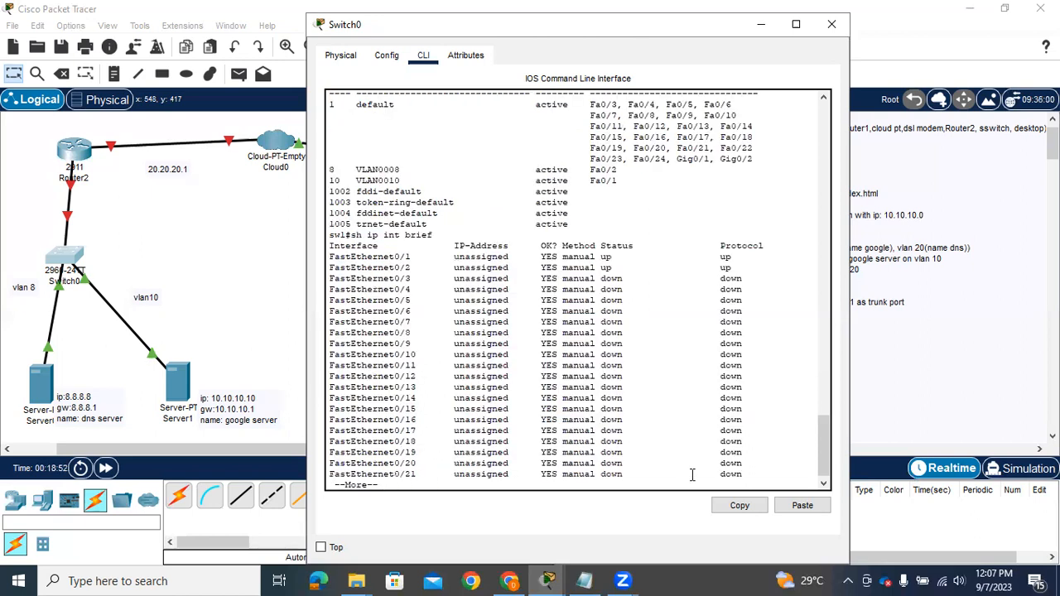
key("Return")
key("Return")
key("Return")
key("Return")
key("Return")
key("Return")
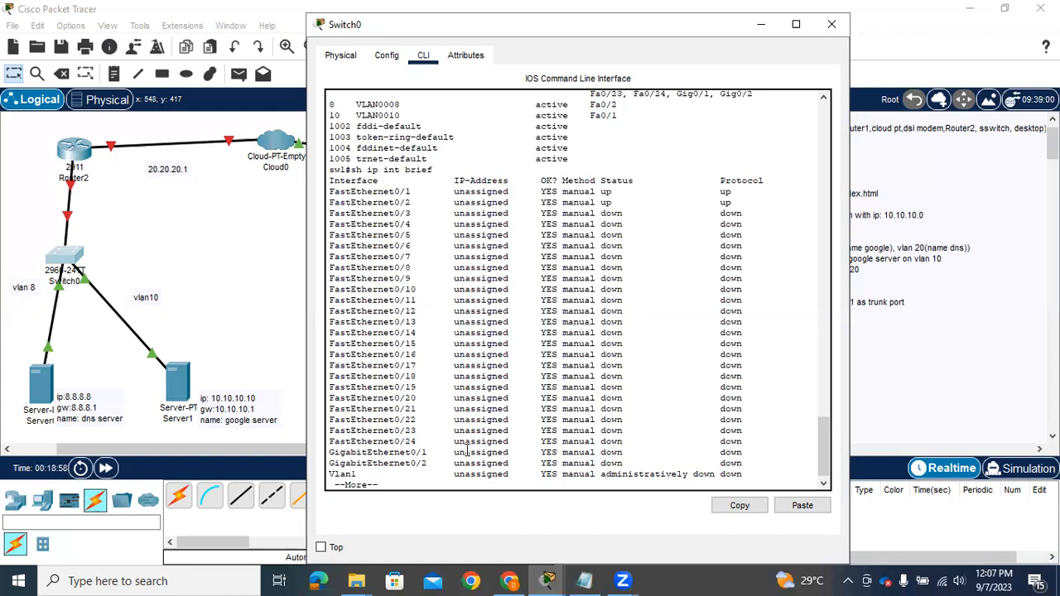
Quit the listing, enter global configuration mode, and enable interface g0/1 with no shutdown
type("qconf")
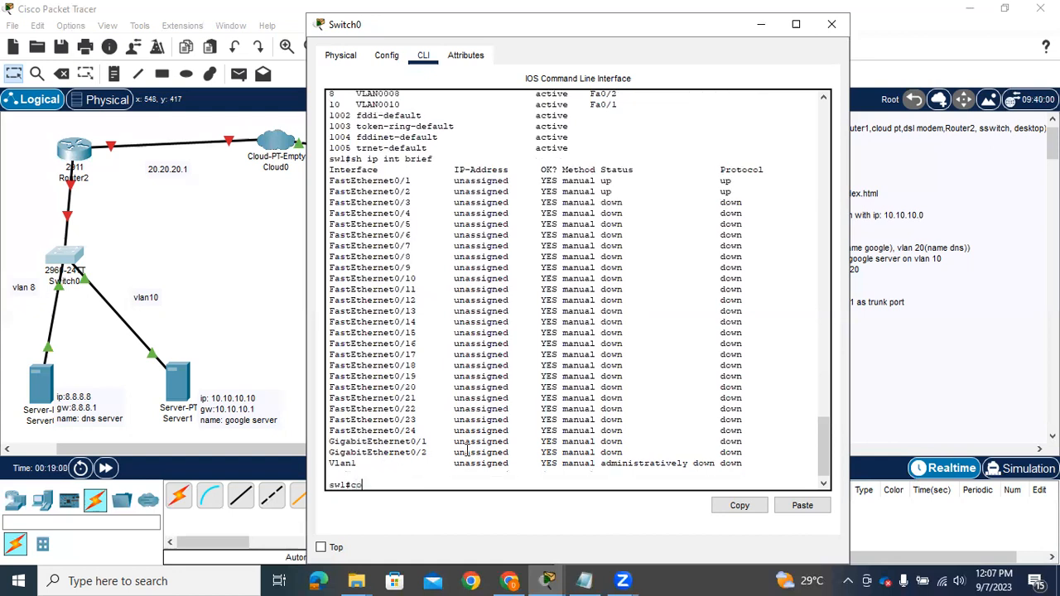
type(" t")
key("Return")
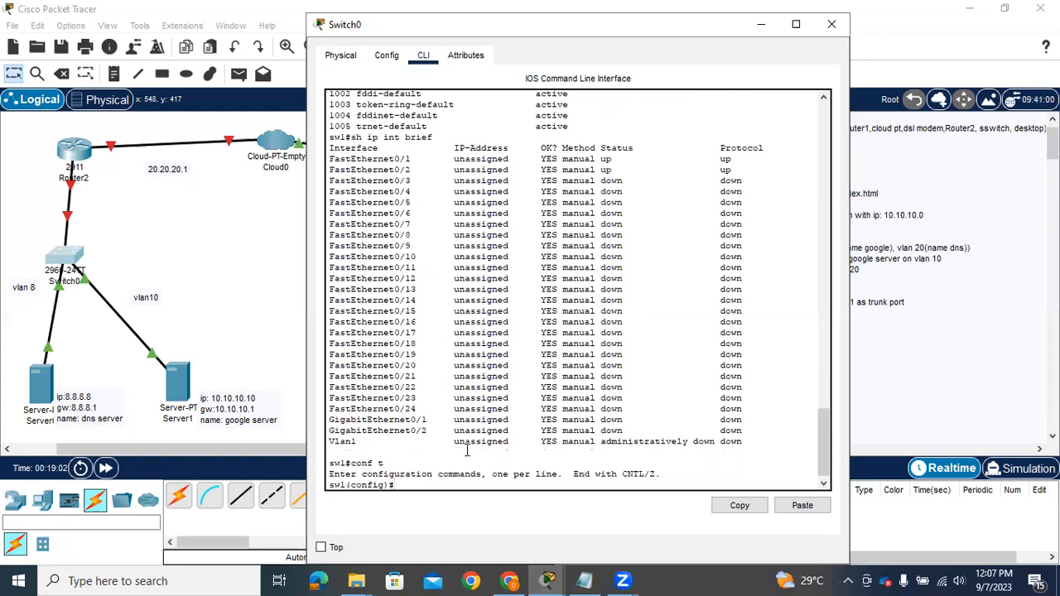
type("int g0/1")
key("Return")
type("no sh")
key("Return")
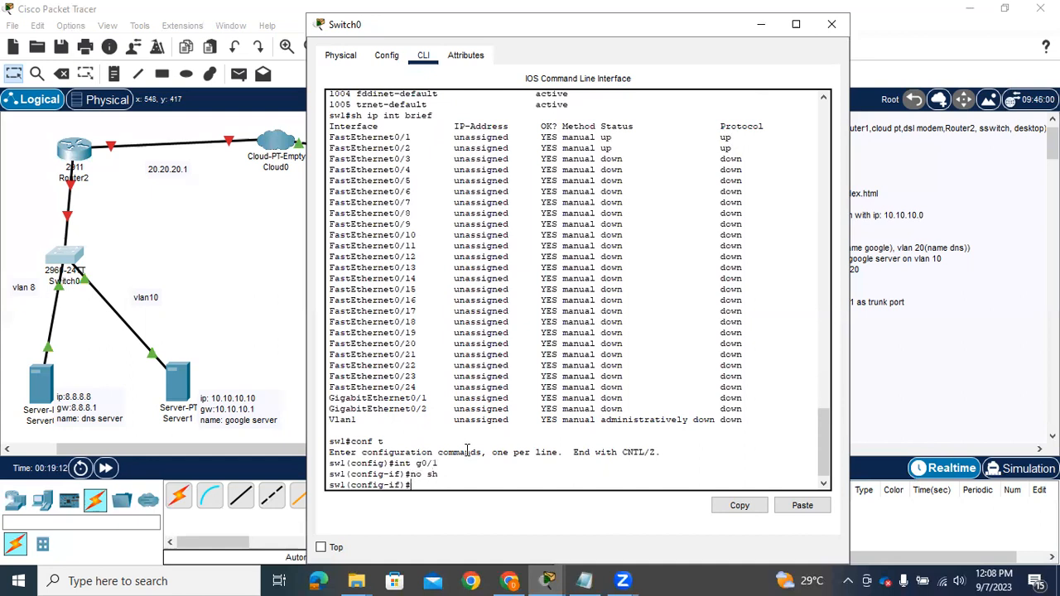
Set Switch0's interface g0/1 to trunk mode with switchport mode trunk
type("sit")
key("BackSpace")
type("itch")
key("Tab")
type("mod")
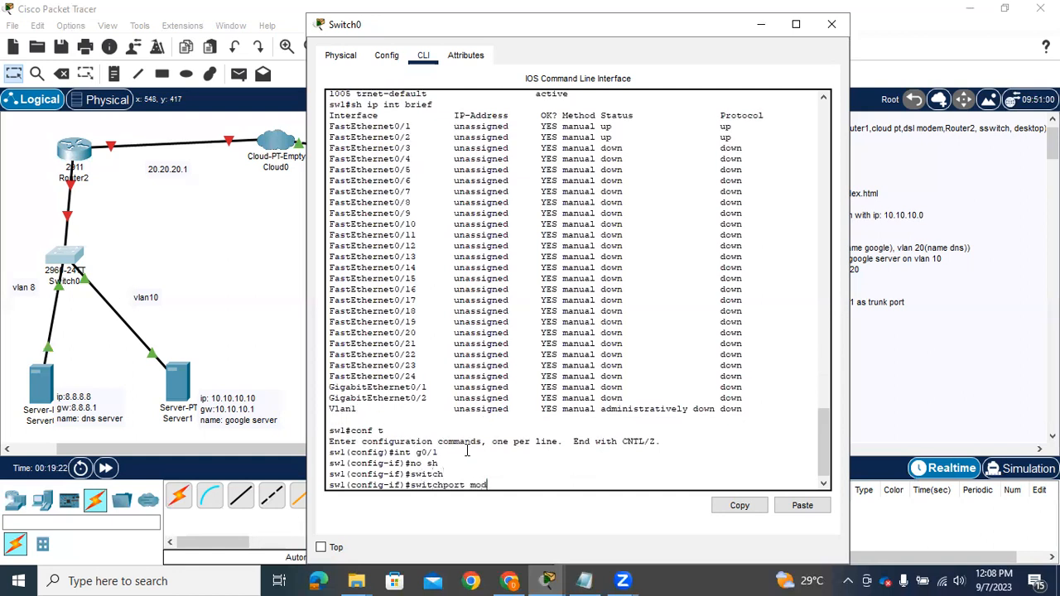
key("Tab")
type("trunk")
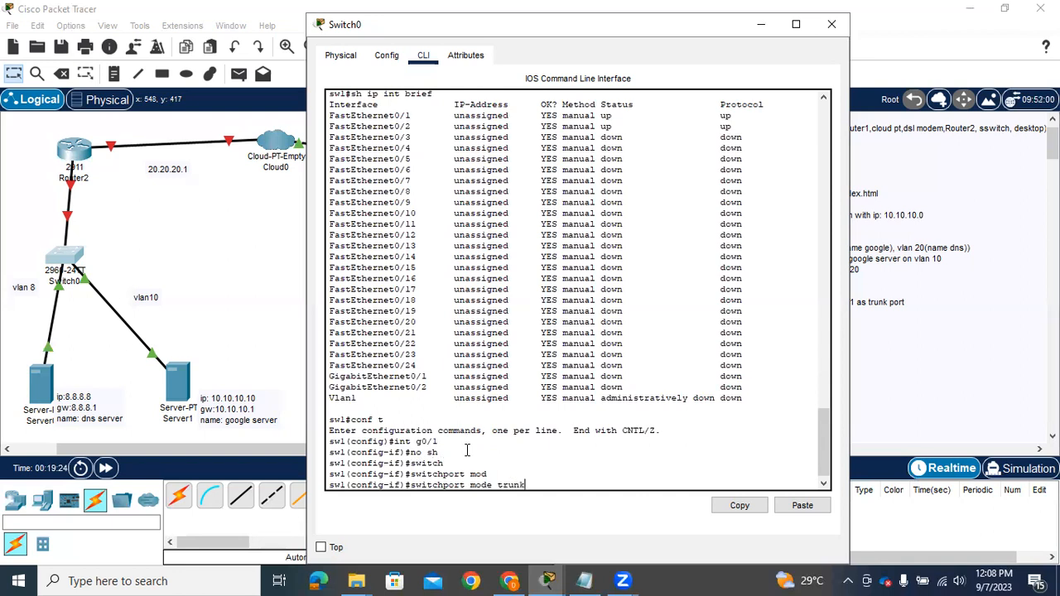
key("Return")
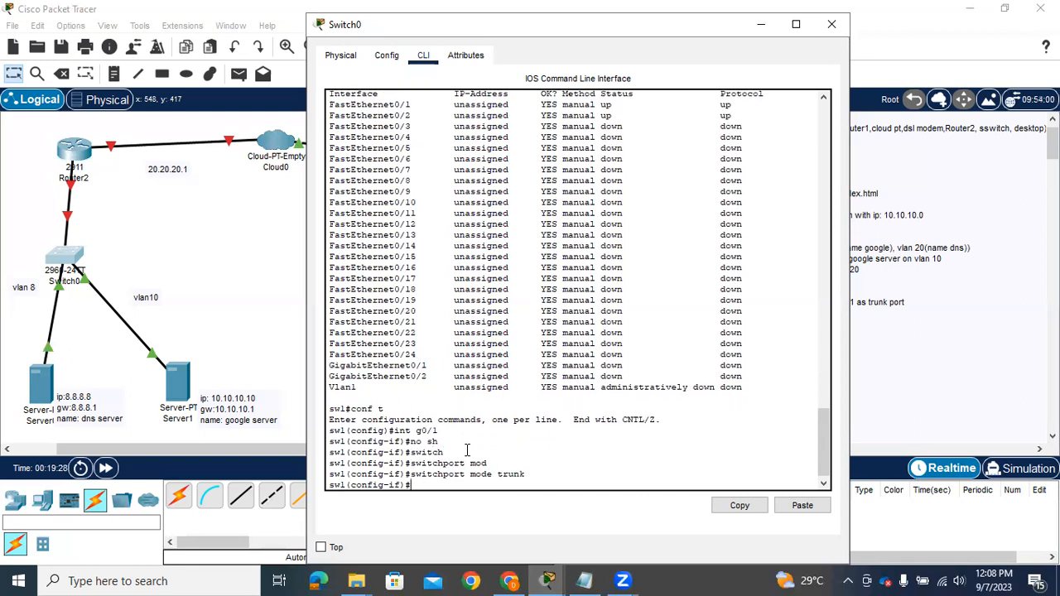
Exit interface and global configuration back to privileged EXEC mode, and close the Switch0 window
type("exit")
key("Return")
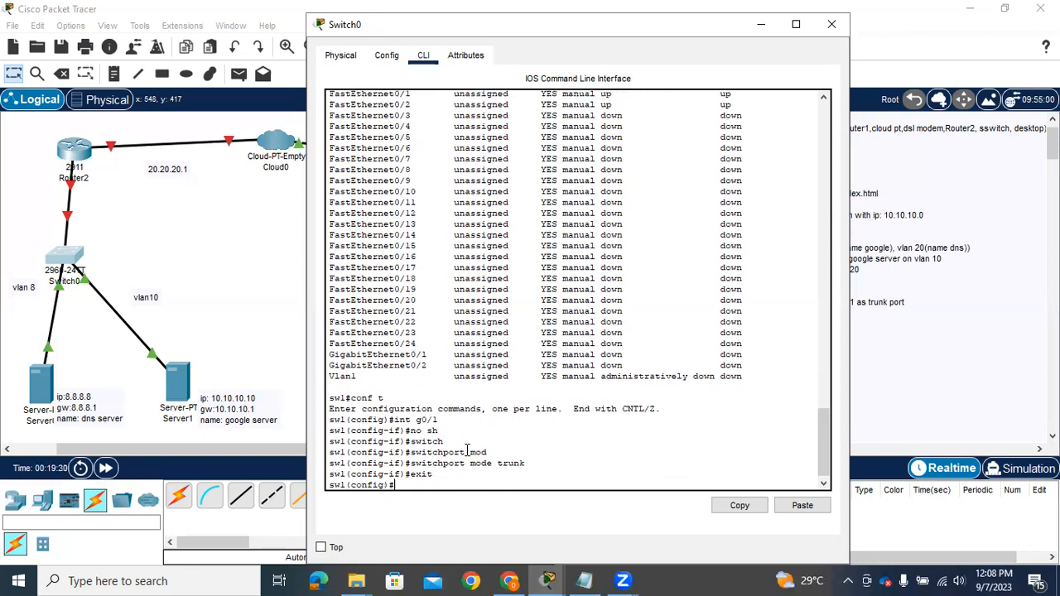
key("Return")
type("exit")
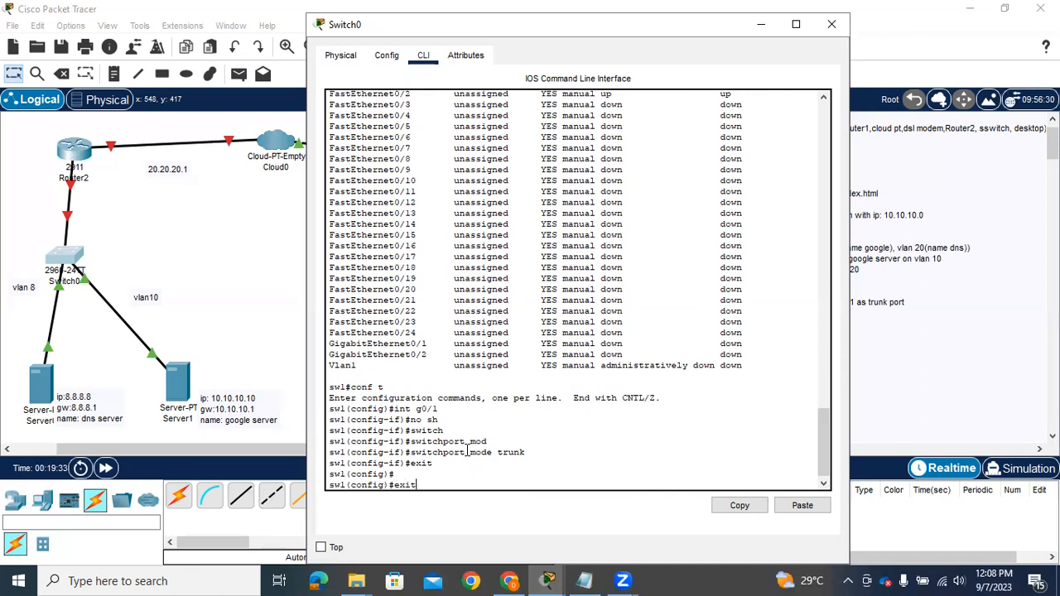
key("Return")
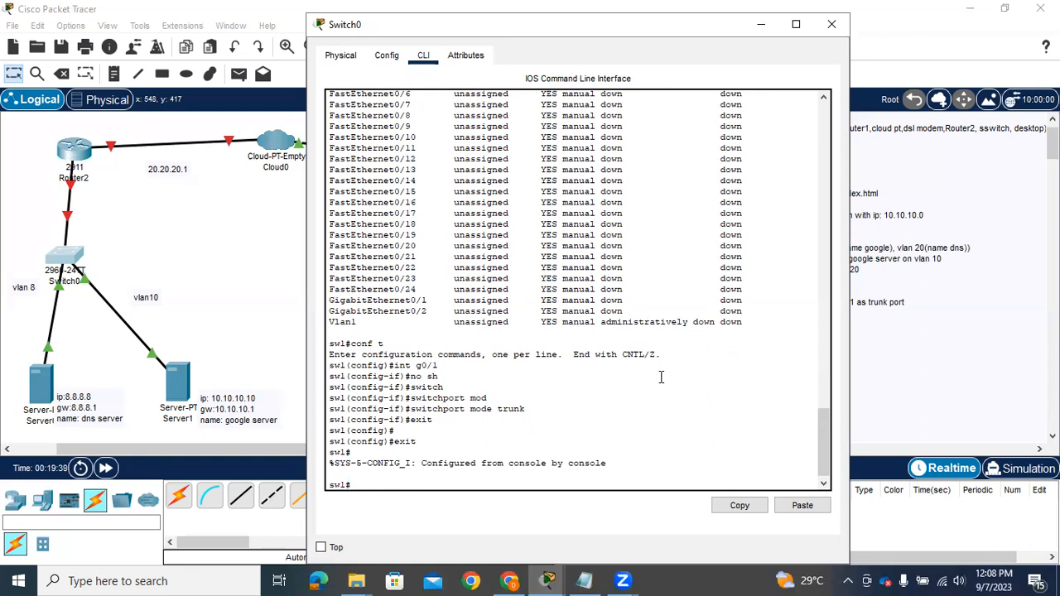
left_click(833, 24)
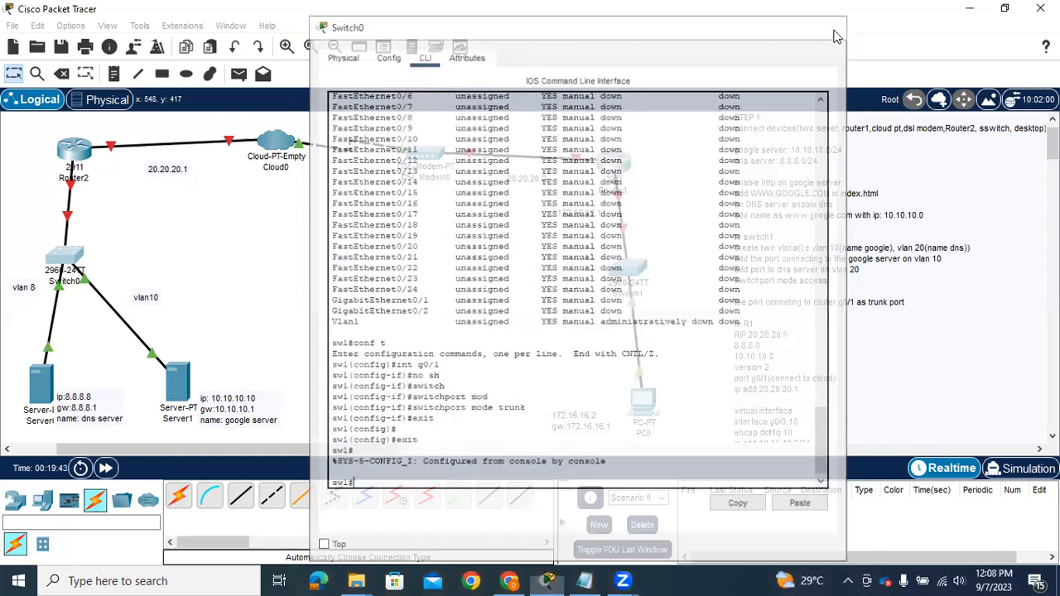
Open Router2's GigabitEthernet0/0 settings and move the window aside to uncover the notes
left_click(74, 150)
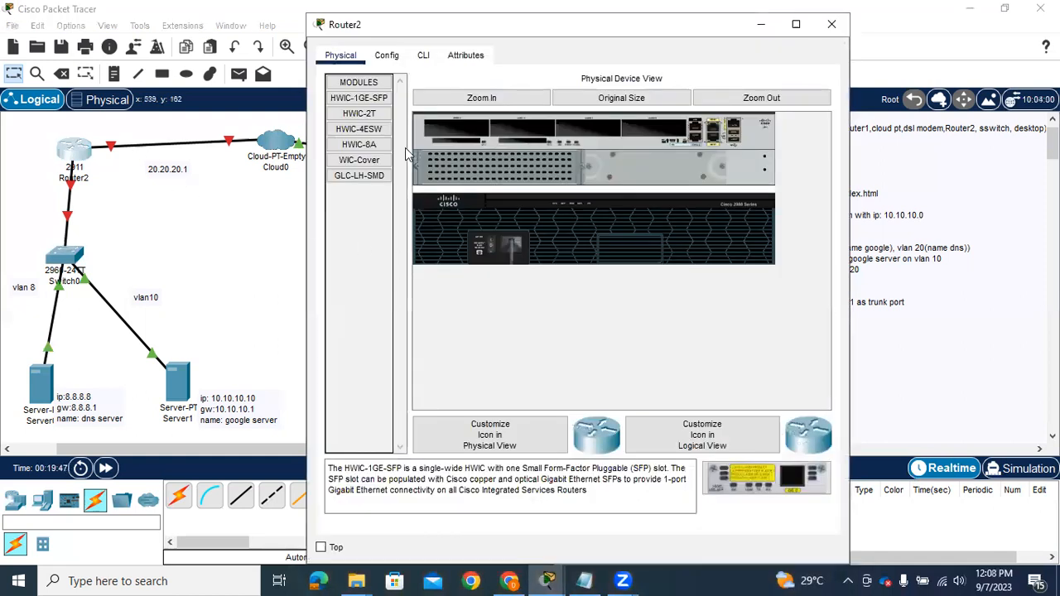
left_click(387, 56)
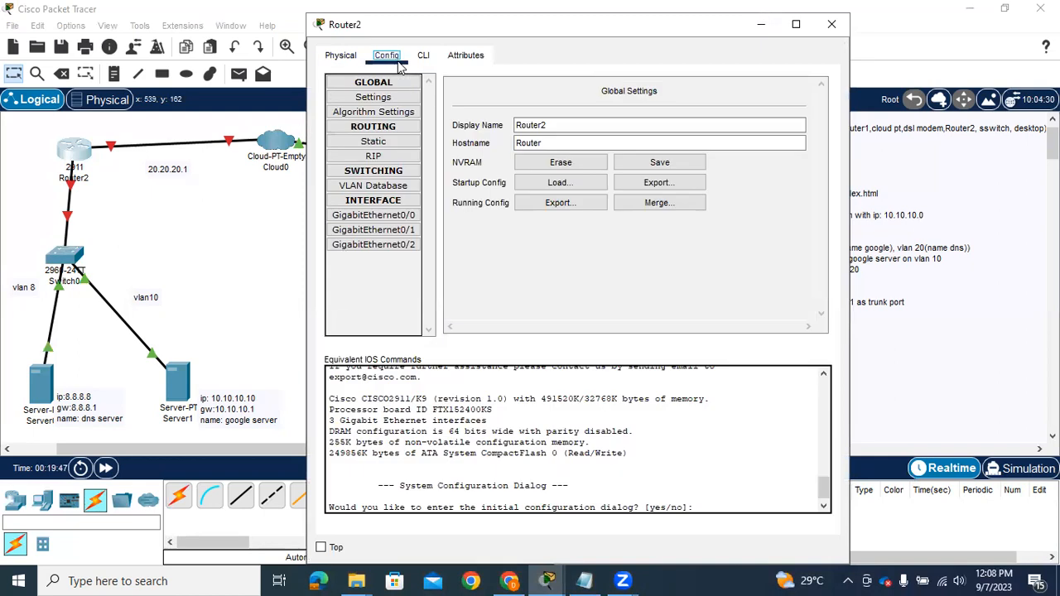
left_click(390, 217)
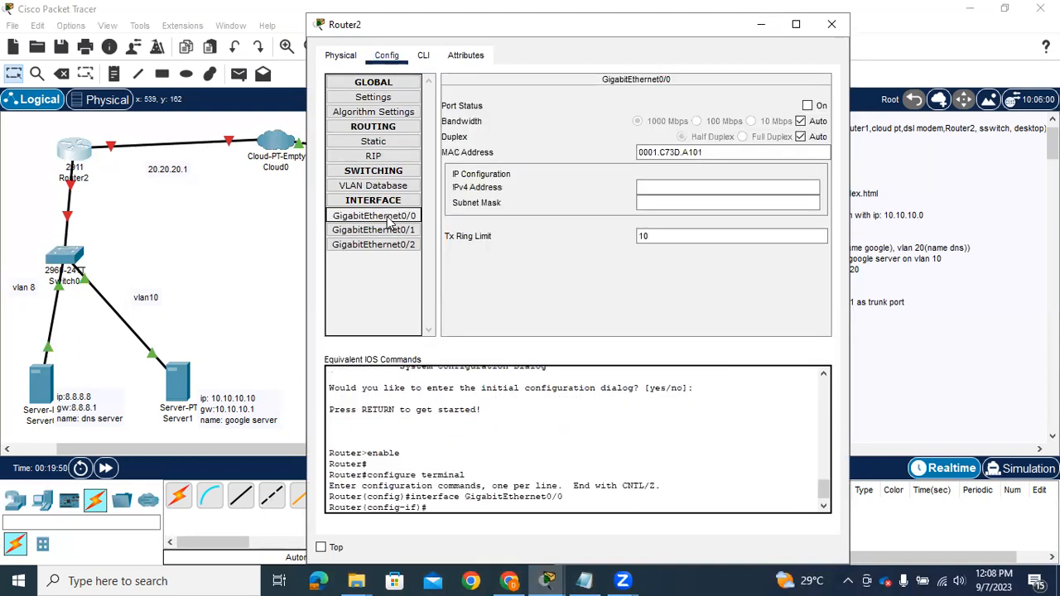
left_click(650, 190)
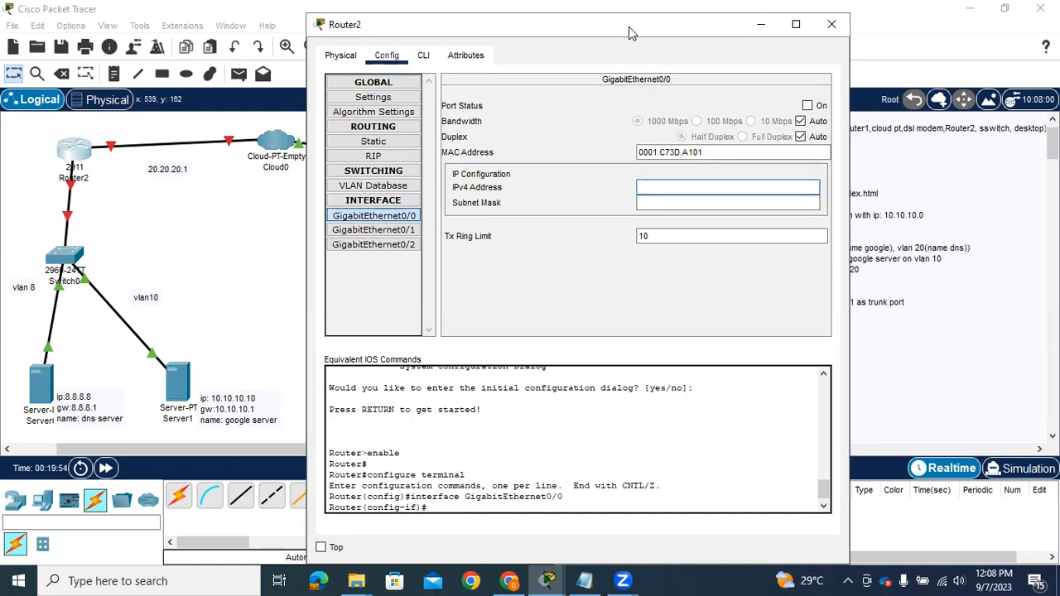
left_click_drag(629, 26, 546, 41)
left_click(564, 199)
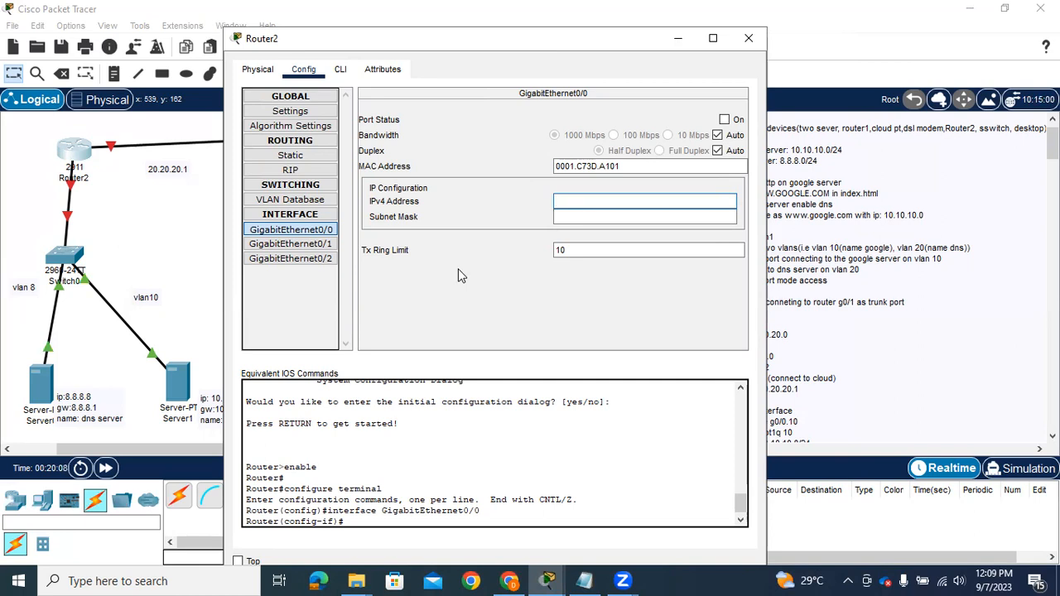
Give Router2's GigabitEthernet0/1 the IPv4 address 20.20.20.1 with mask 255.0.0.0 and turn the port on
left_click(308, 244)
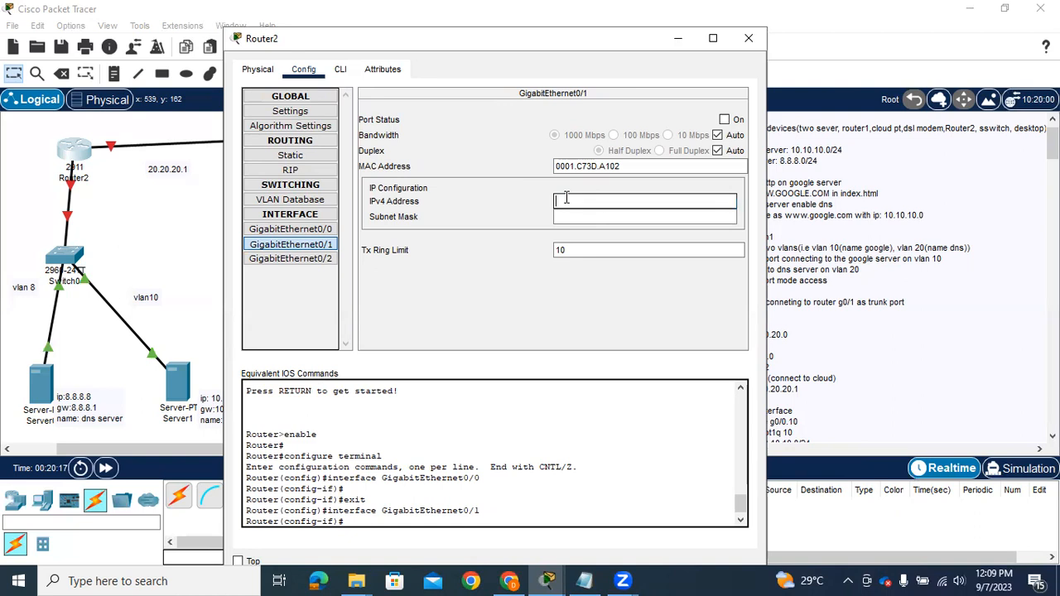
type("20.20.20.1")
key("Tab")
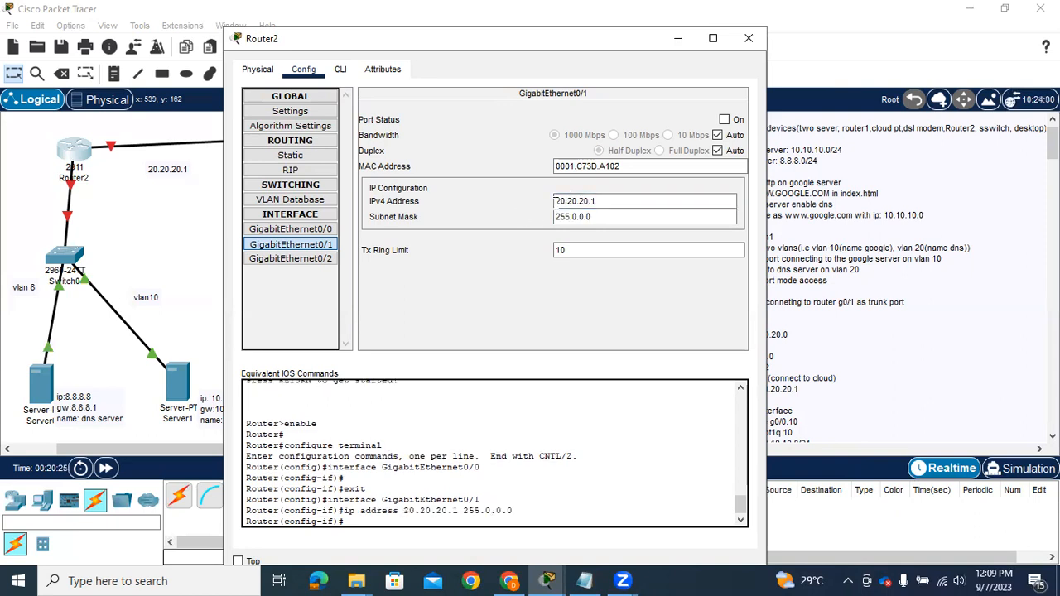
left_click(724, 120)
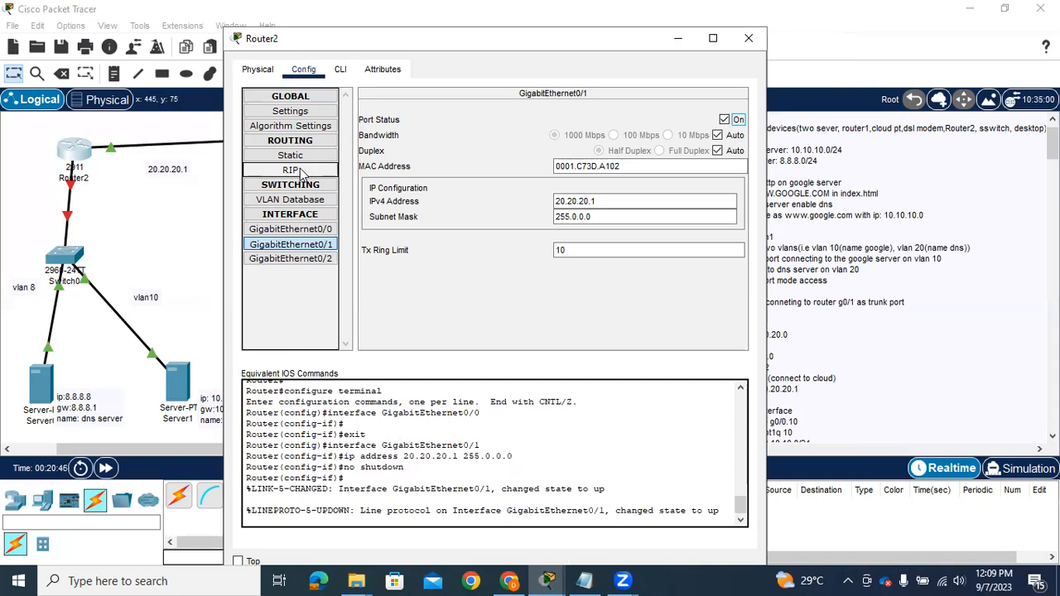
In Router2's command line, leave the g0/1 interface and enable interface g0/0 with no shutdown
left_click(340, 70)
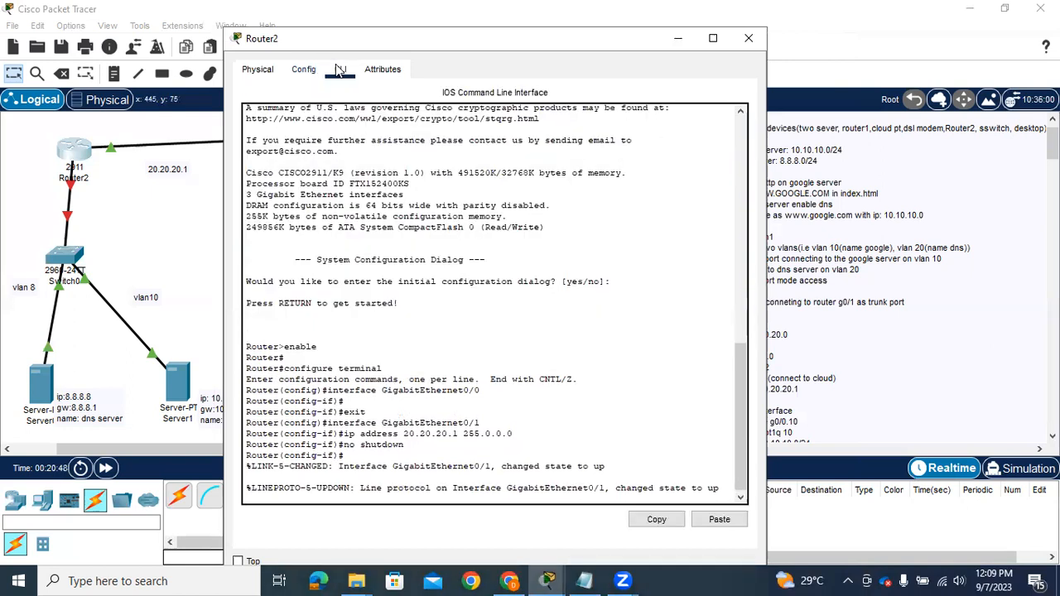
key("Return")
key("Return")
key("Return")
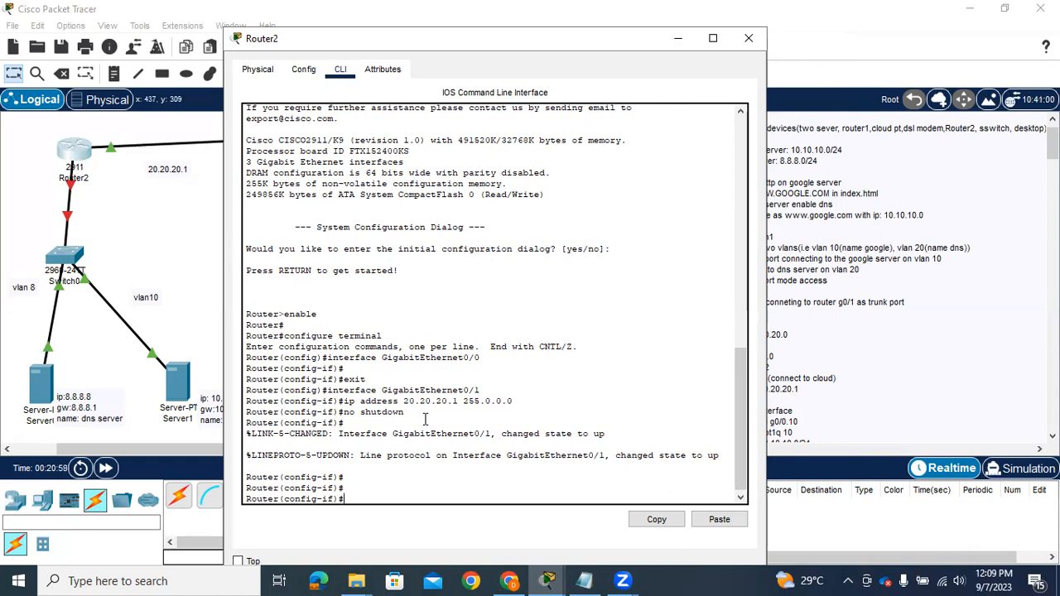
type("xit")
key("Return")
type("int ")
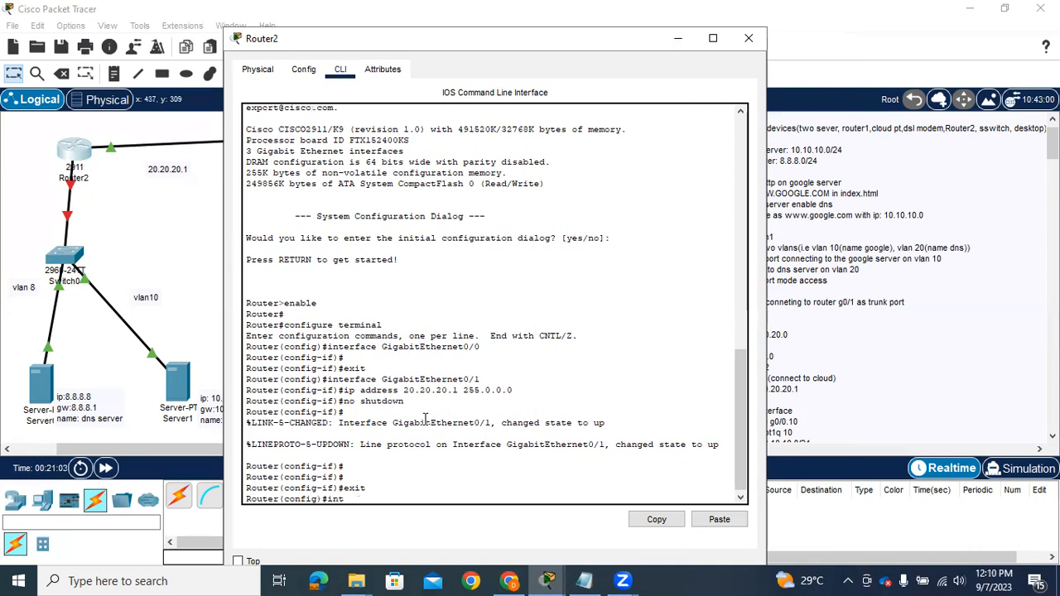
type("g0/0")
key("Return")
type("no sh")
key("Return")
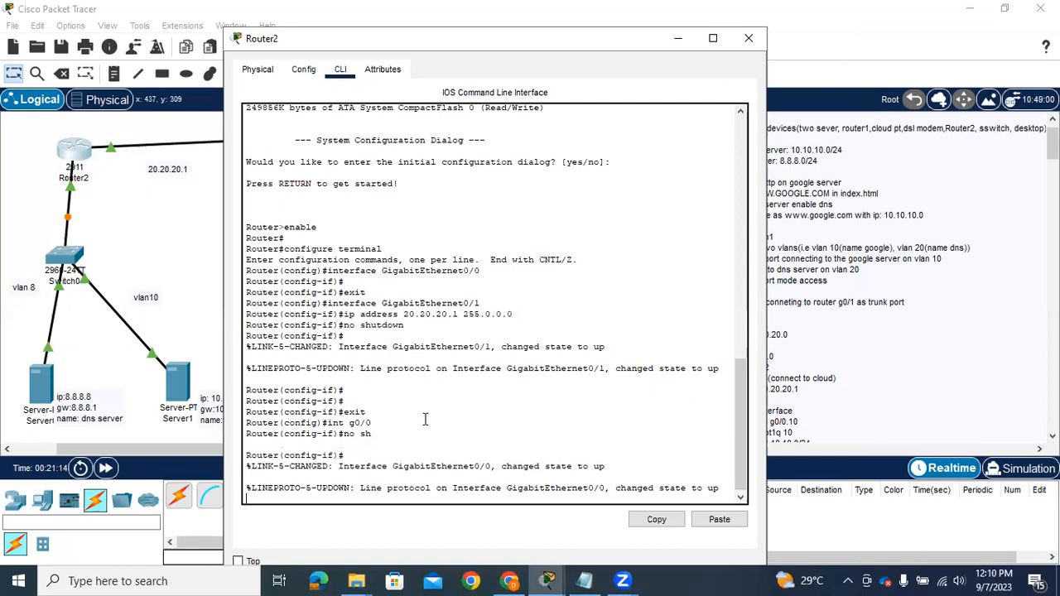
key("Return")
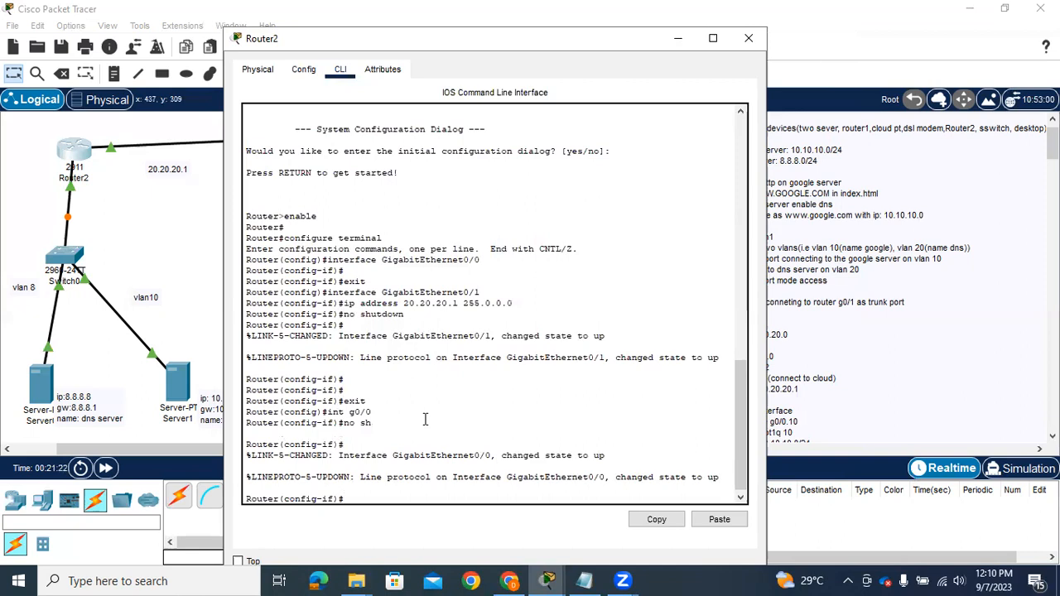
Exit g0/0 and create the subinterface g0/0.10 on Router2
type("exit")
key("Return")
type("int ")
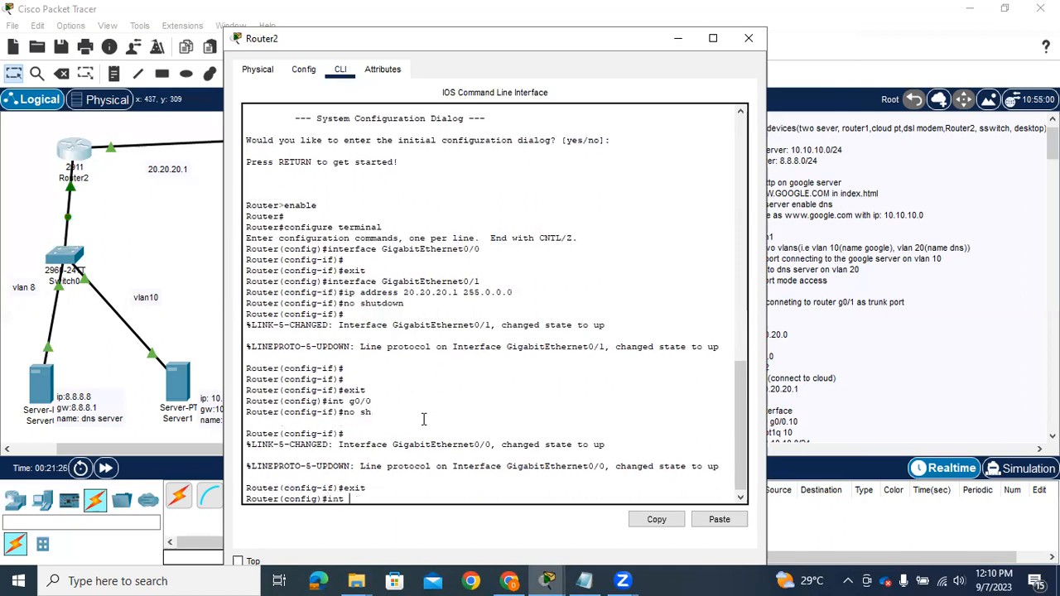
type("g0/0.10")
key("Return")
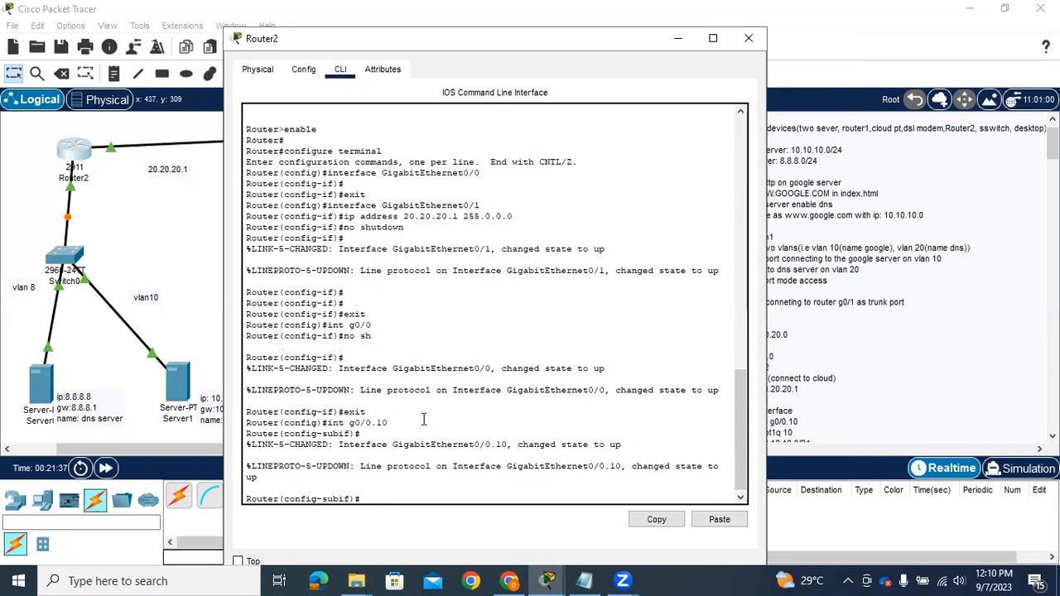
Set the encapsulation of subinterface g0/0.10 to dot1Q 8
type("enc")
key("Tab")
type("do")
key("Tab")
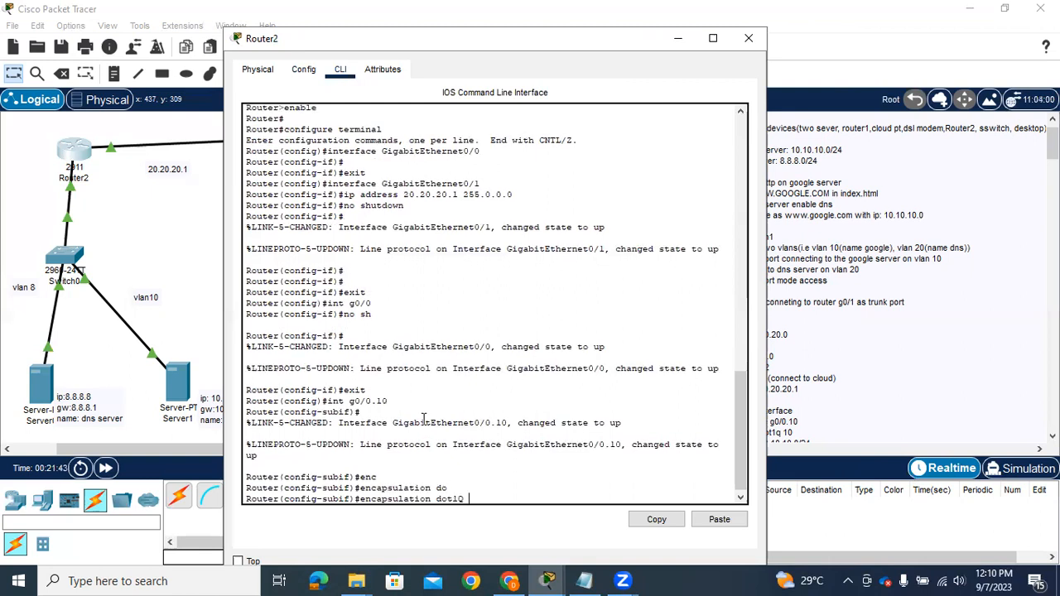
type("8")
key("Return")
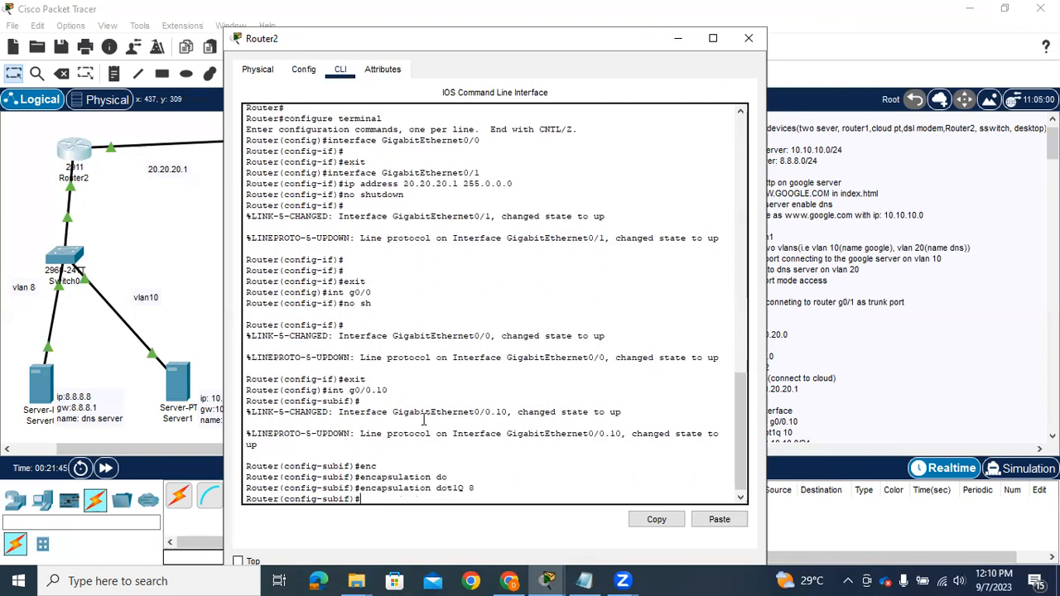
Assign subinterface g0/0.10 the IP address 8.8.8.1 with mask 255.255.255.0
type("ip")
key("Tab")
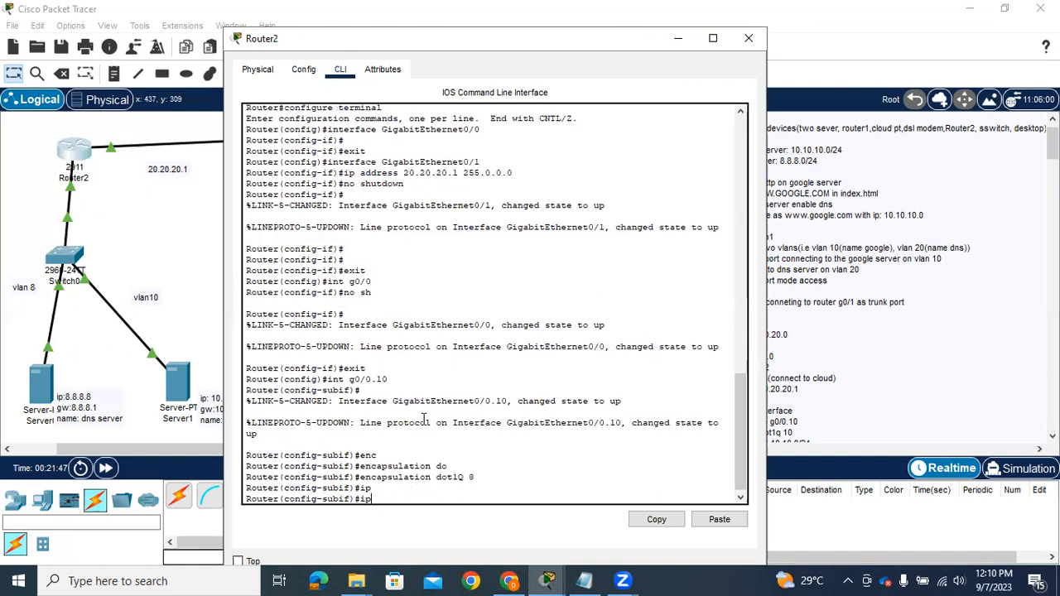
type("add")
key("Tab")
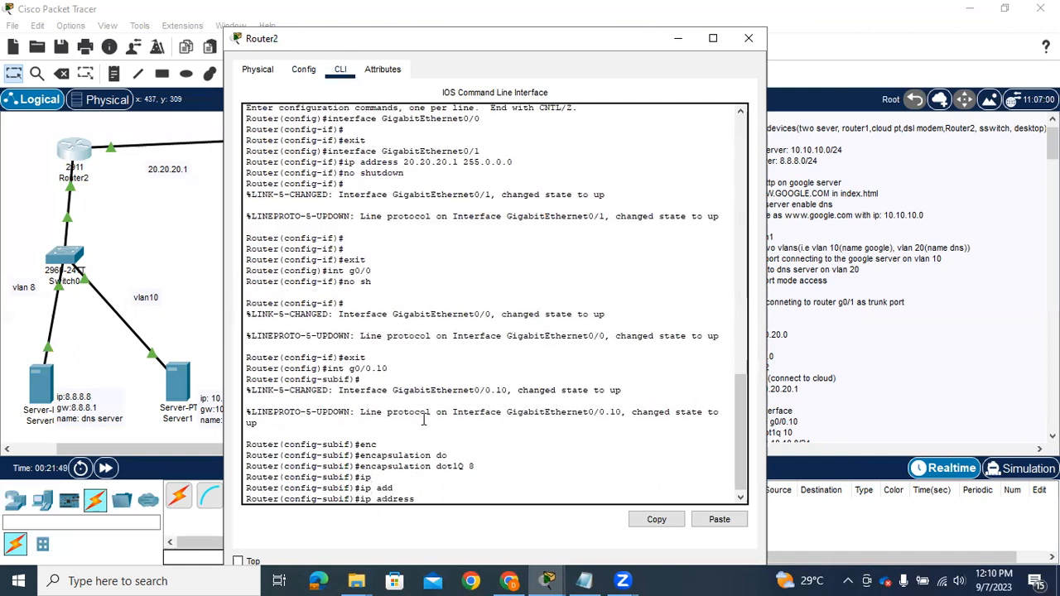
type("8.8.8.1 255.255")
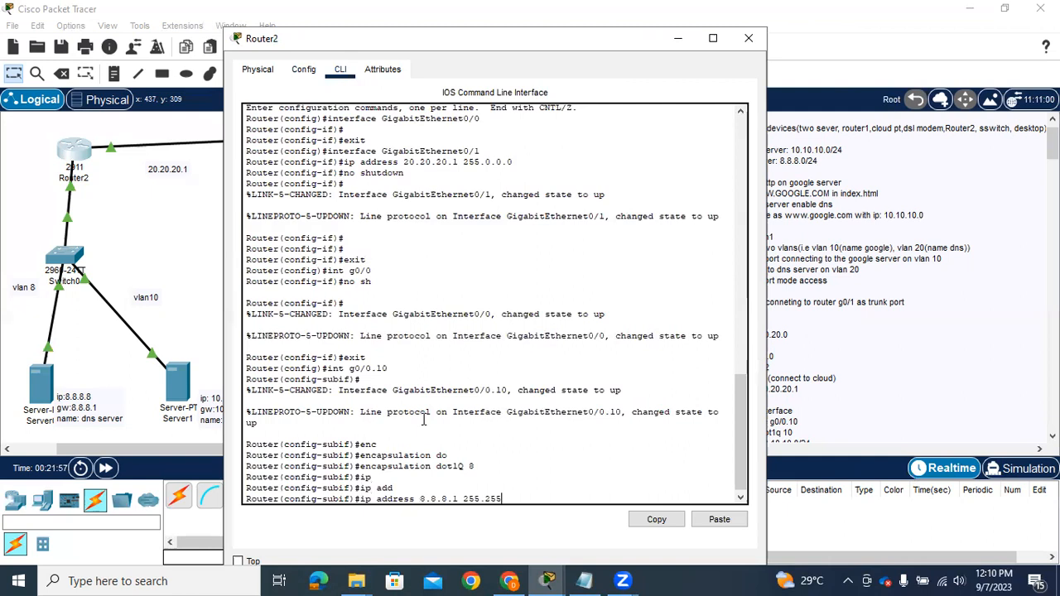
type(".255.0")
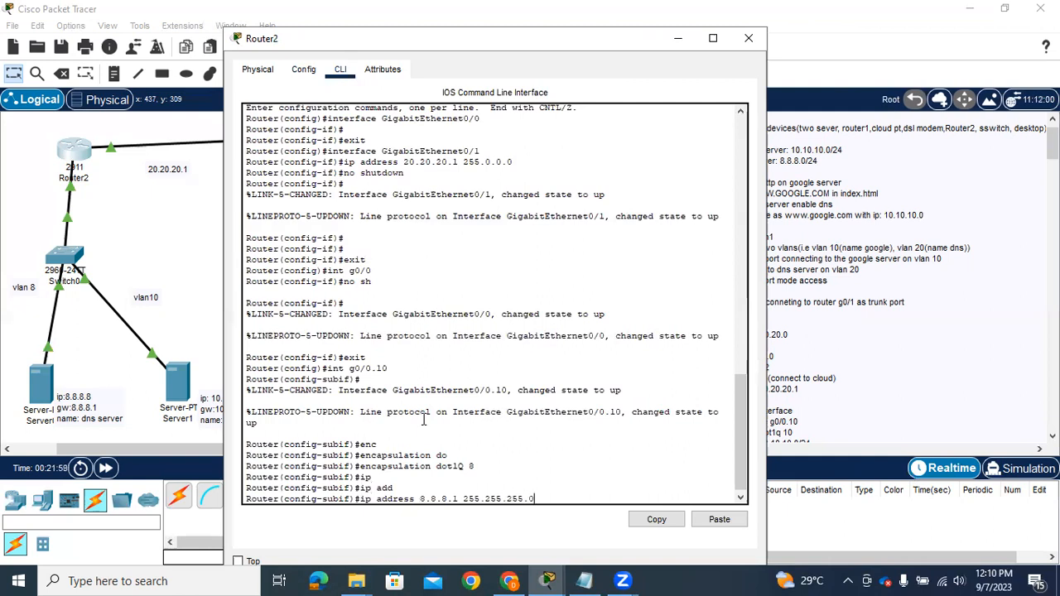
key("Return")
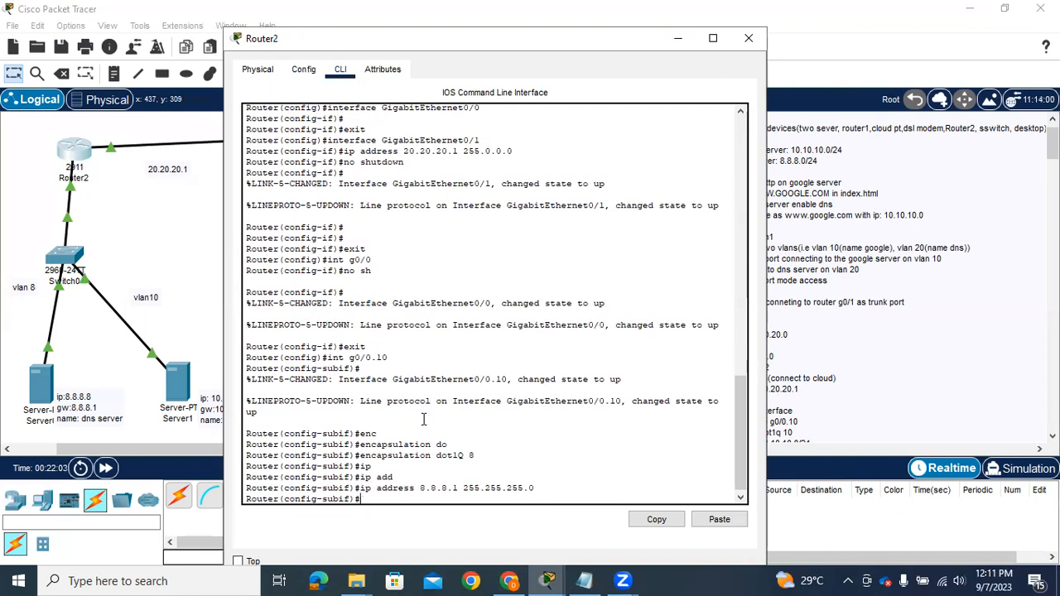
Add the description google to subinterface g0/0.10 and save the router configuration with do wr
type("do")
type("escr")
key("Tab")
type("g")
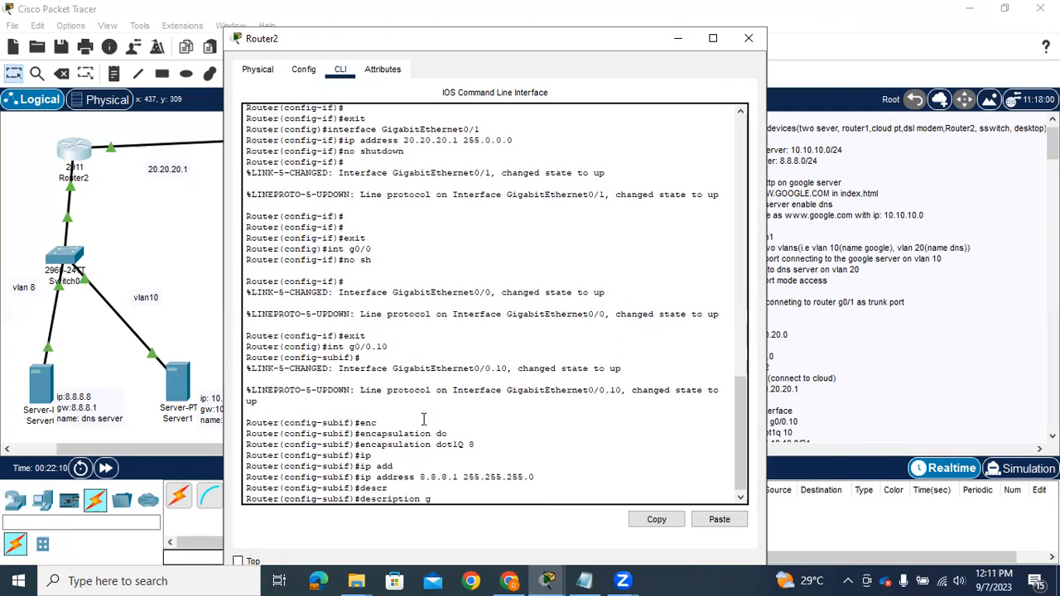
type("oogle")
key("Return")
type("do ")
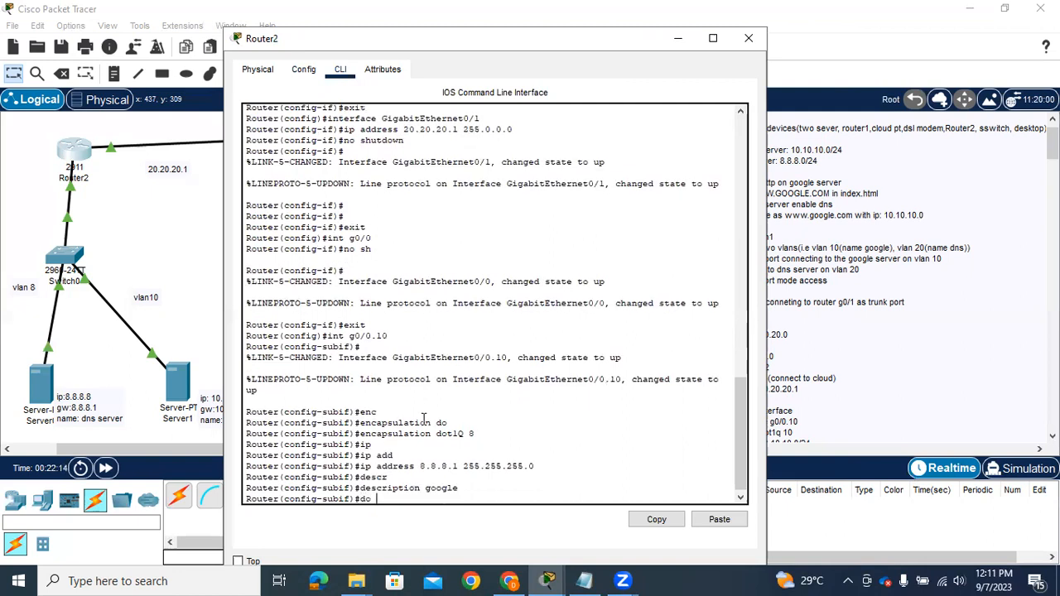
type("wr")
key("Return")
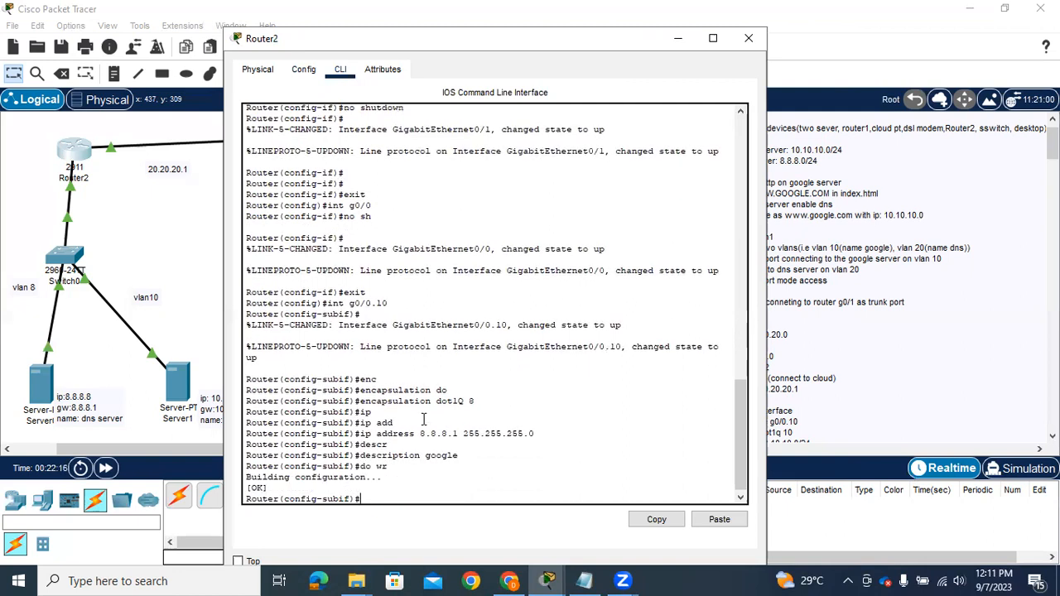
Exit g0/0.10 and create the subinterface g0/0.20 on Router2
type("exit")
key("Return")
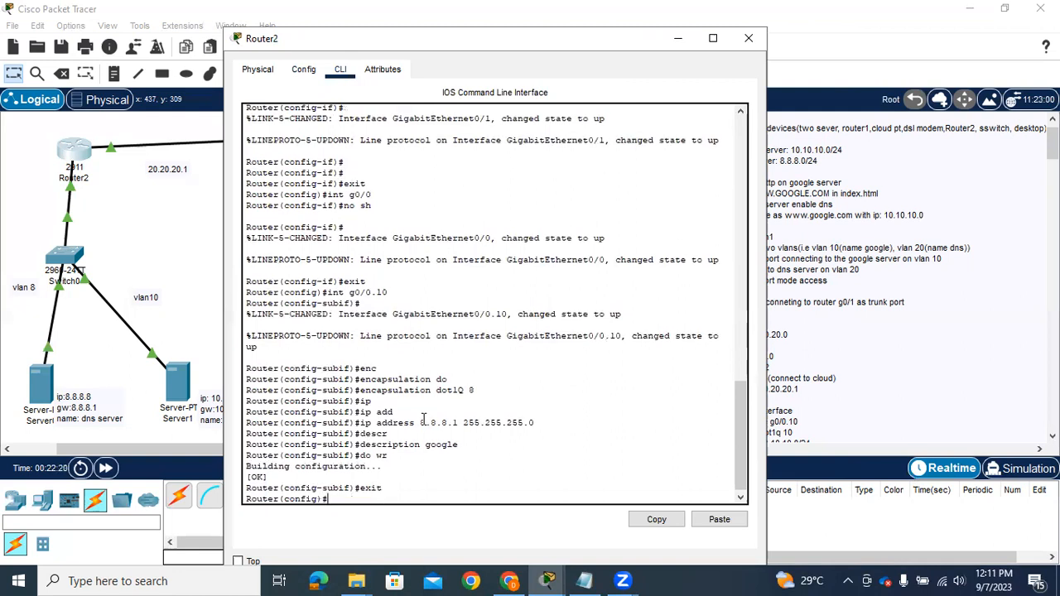
type("int g0/0.20")
key("Return")
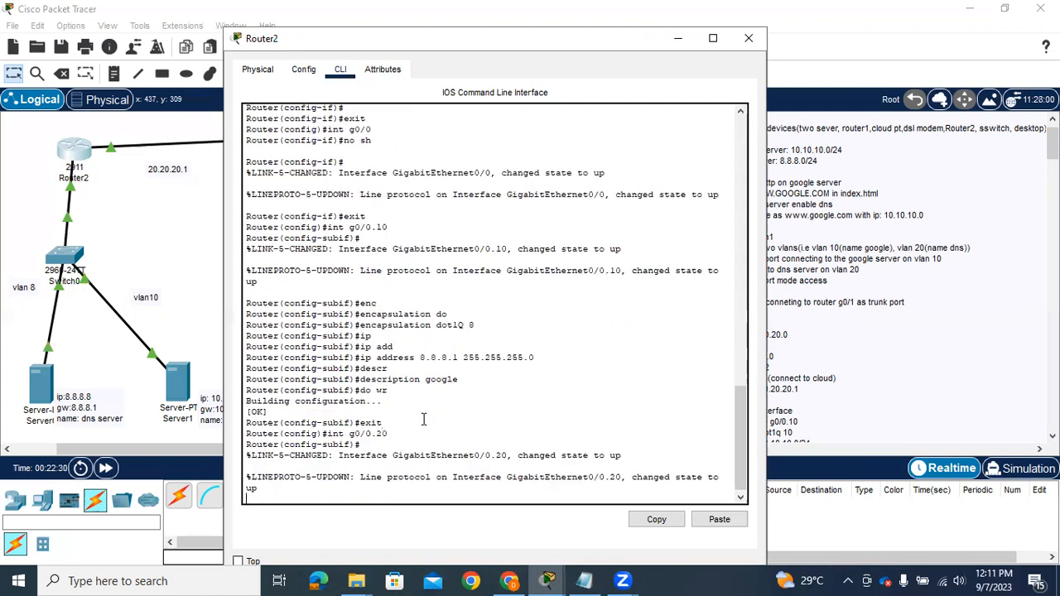
key("Return")
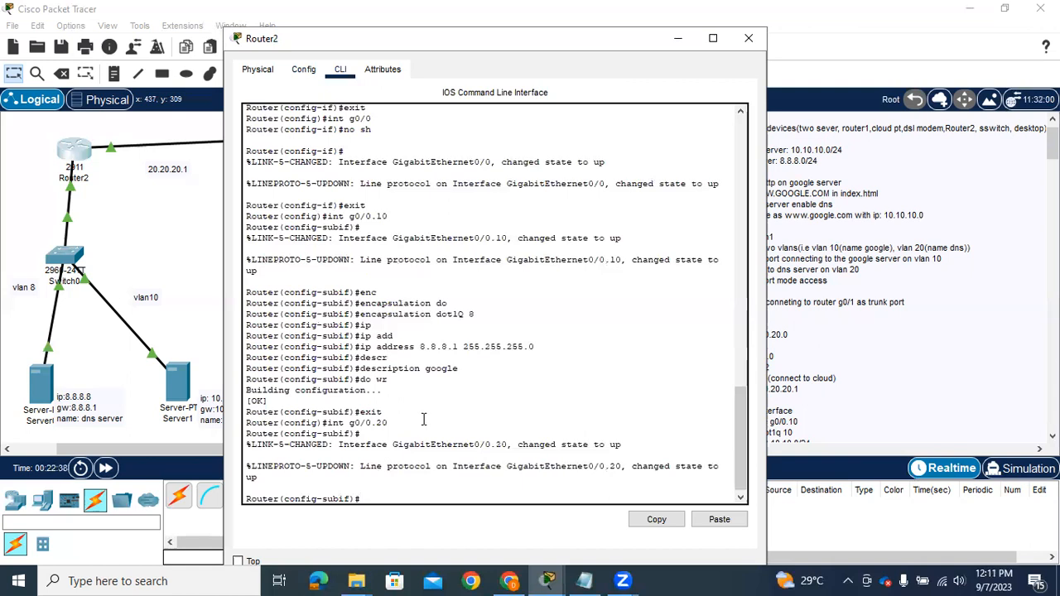
Set the encapsulation of subinterface g0/0.20 to dot1Q 10
type("enc")
key("Tab")
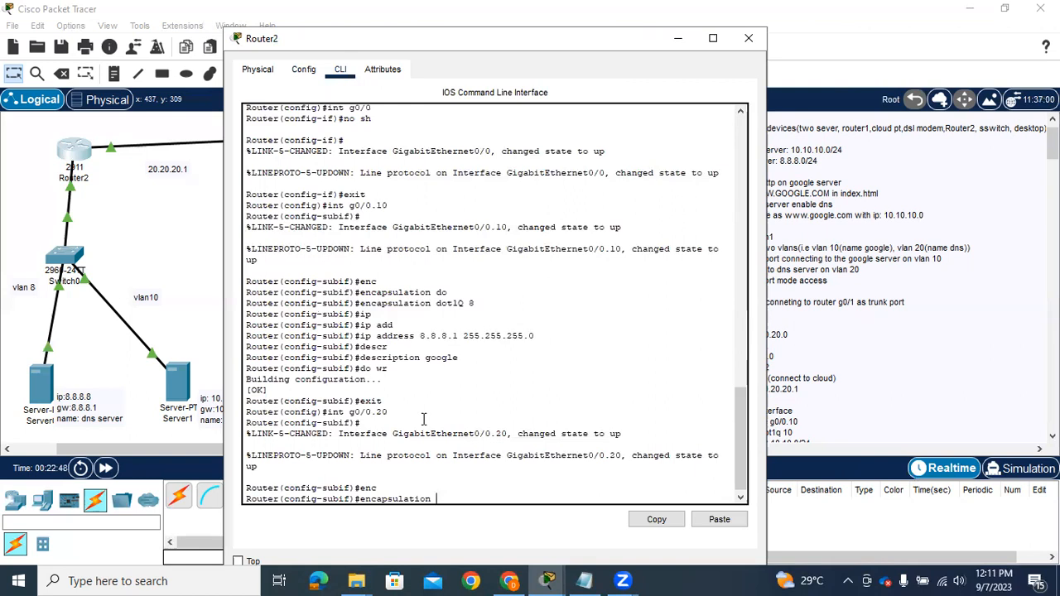
type("dot")
key("Tab")
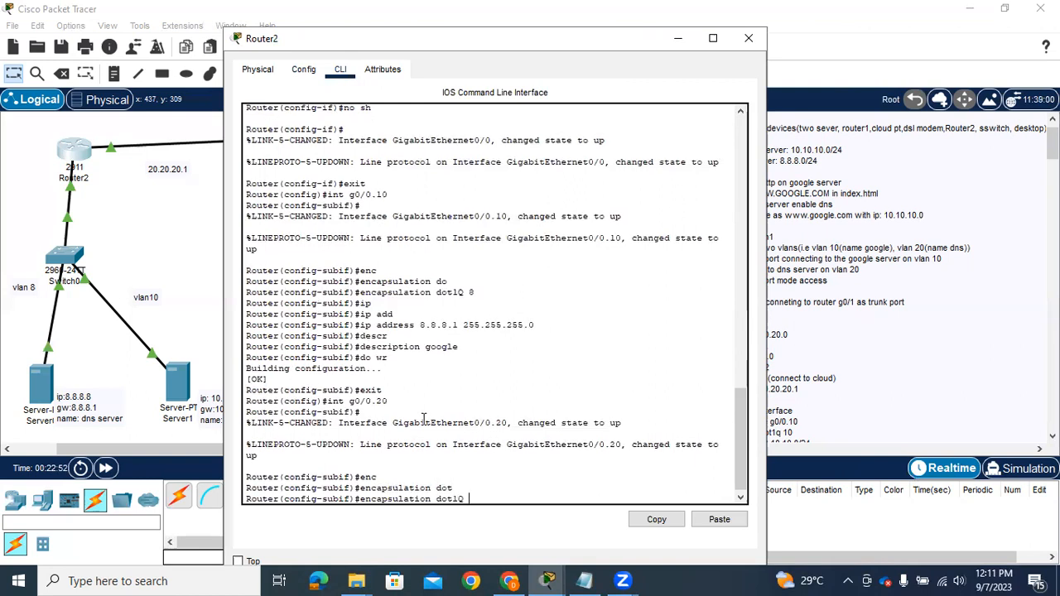
type("10")
key("Return")
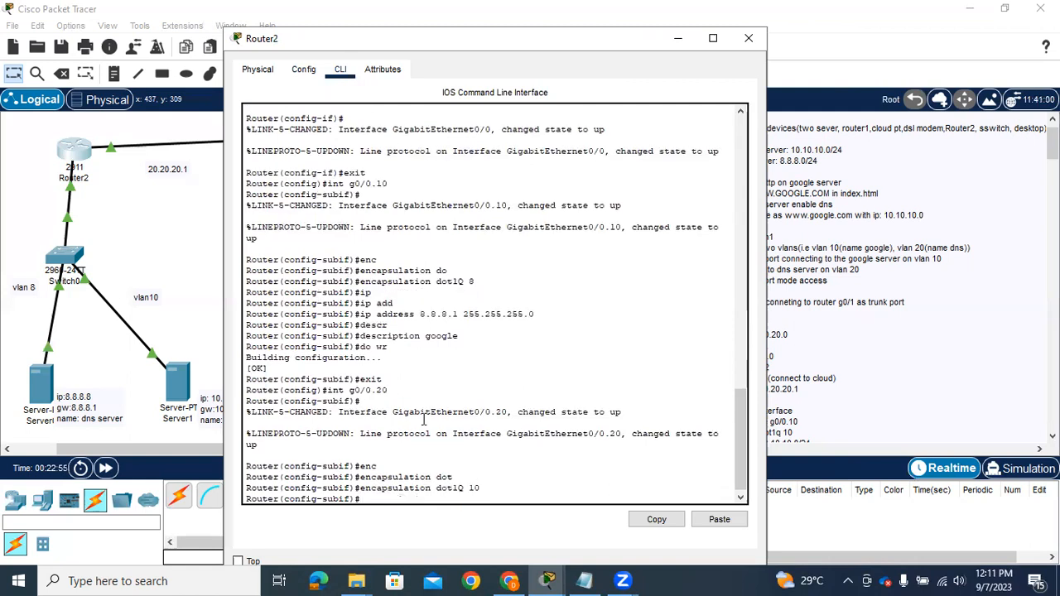
Assign subinterface g0/0.20 the IP address 10.10.10.1 with mask 255.255.255.0
type("ip add")
key("Tab")
type("10.10.1")
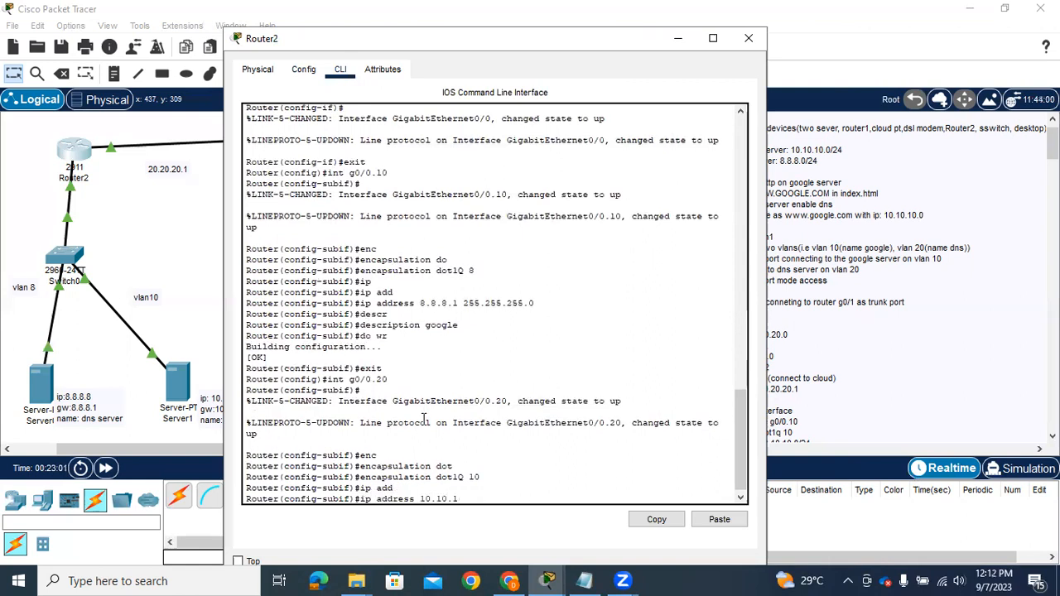
type("0.1 255.255.255.0")
key("Return")
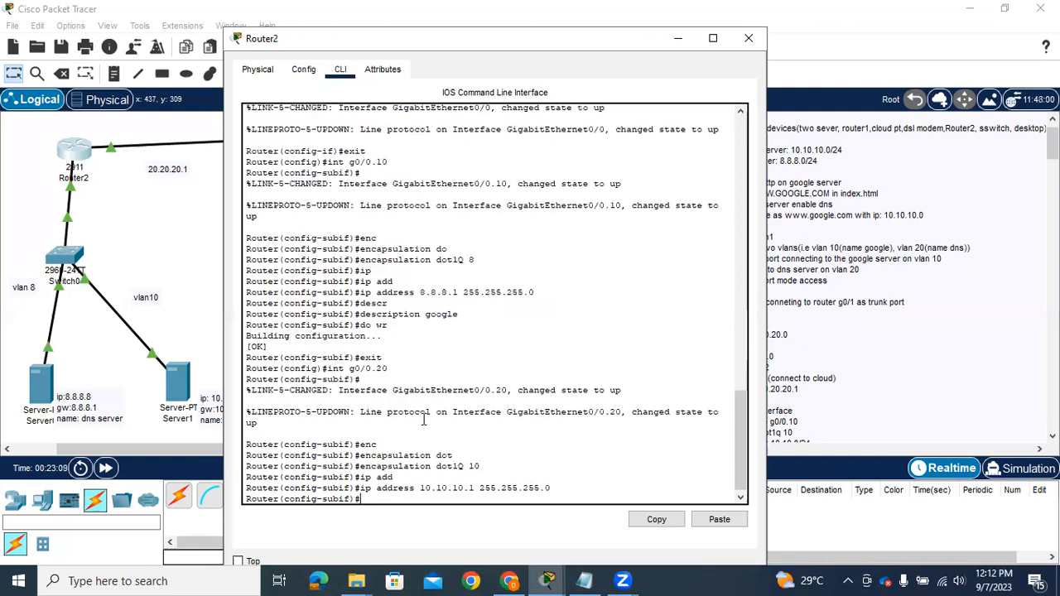
Add the description google to subinterface g0/0.20 and save the router configuration with do wr
type("desr")
key("BackSpace")
key("Tab")
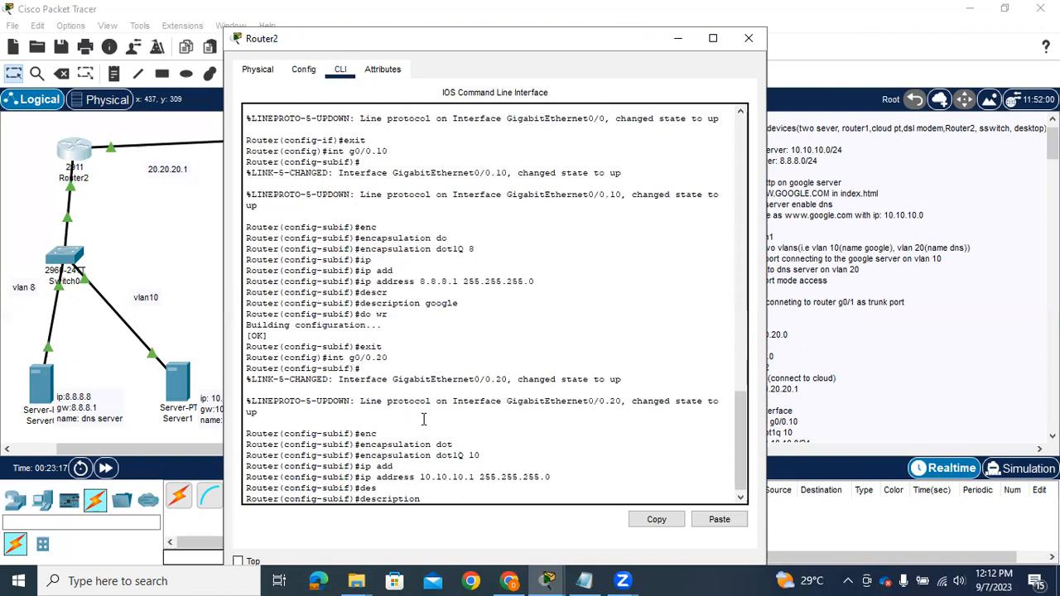
type("google")
key("Return")
type("do wr")
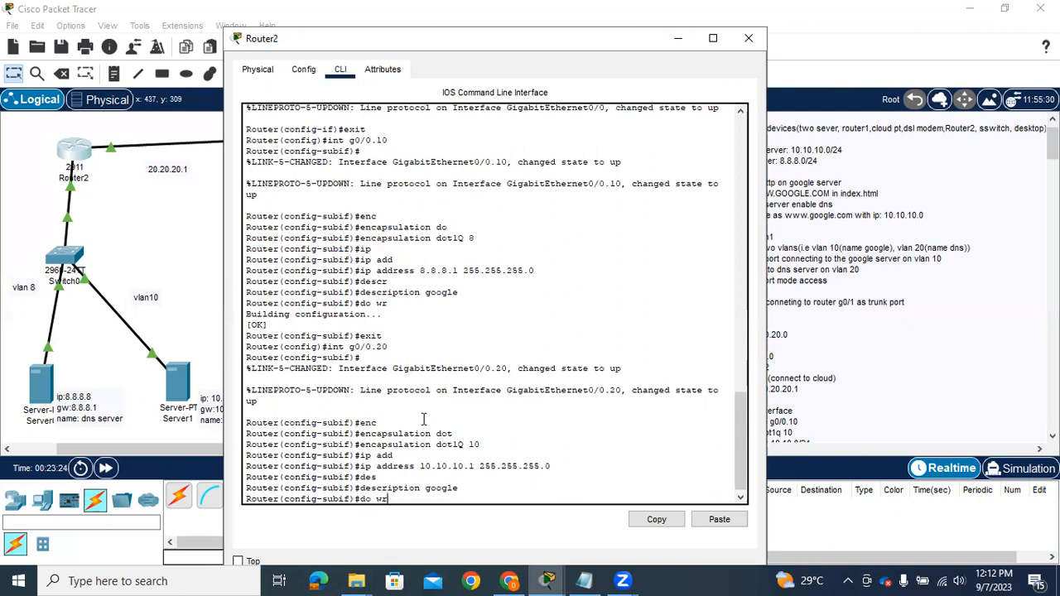
key("Return")
Exit g0/0.20, reenter subinterface g0/0.10 and change its description to dns
type("exit")
key("Return")
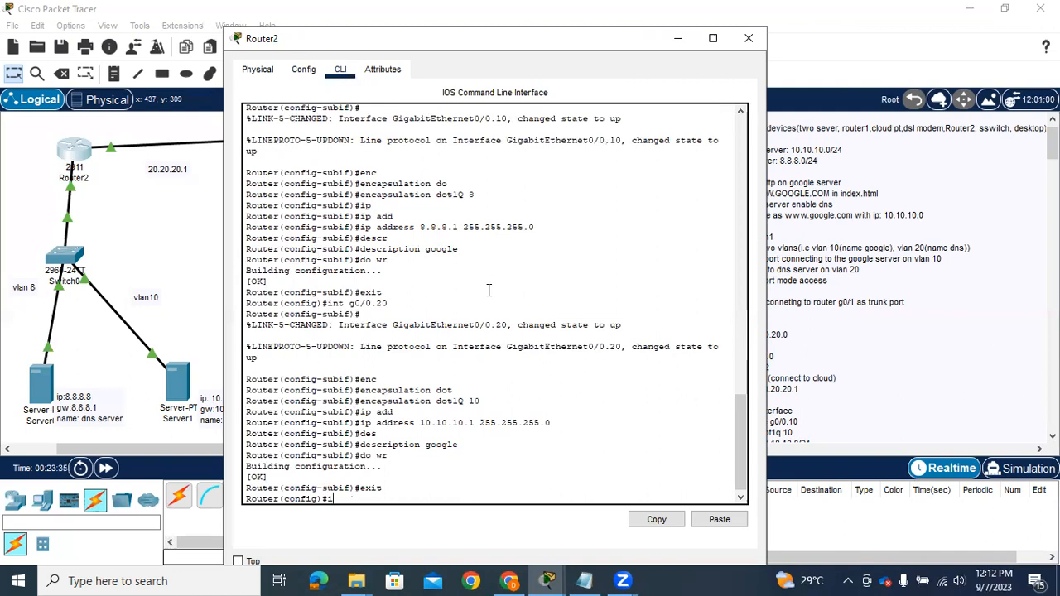
type("g0/0.10")
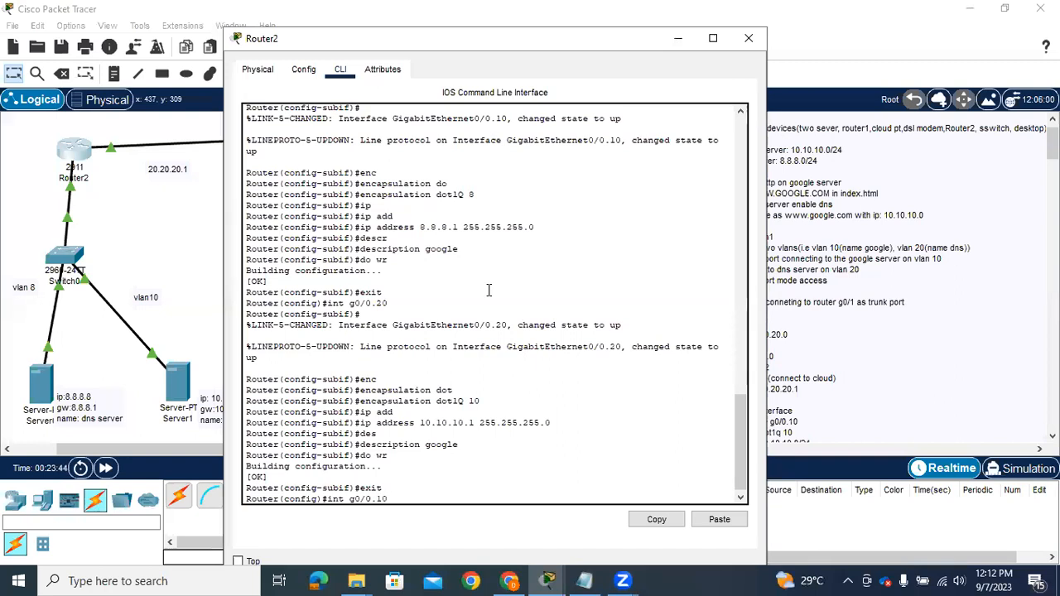
key("Return")
type("des")
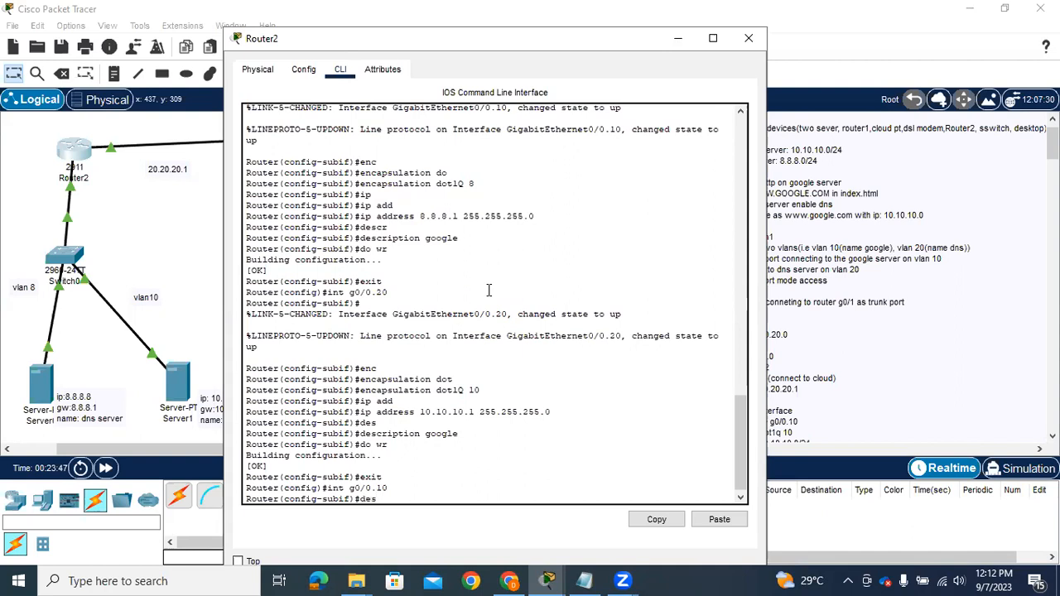
key("Tab")
type("dns")
key("Return")
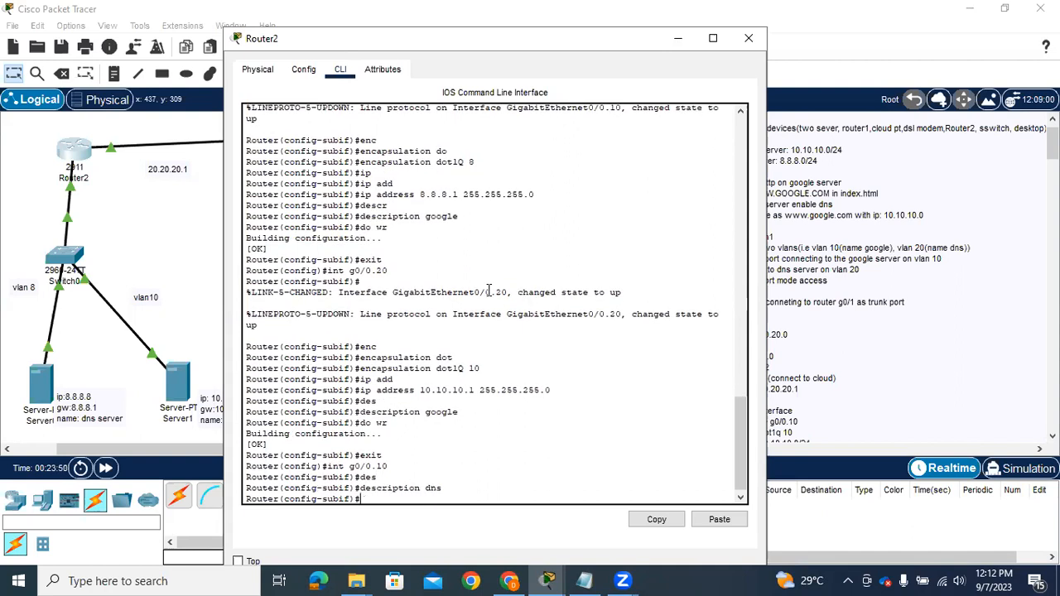
Save Router2's configuration with do wr and exit to privileged EXEC mode
type("do wr")
key("Return")
key("Return")
type("exit")
key("Return")
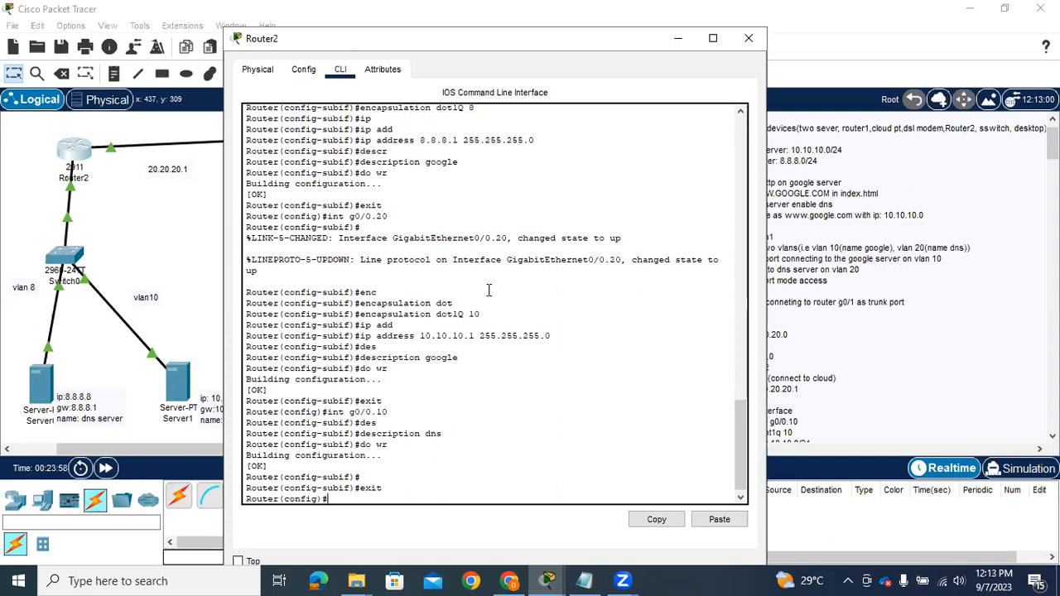
type("exit")
key("Return")
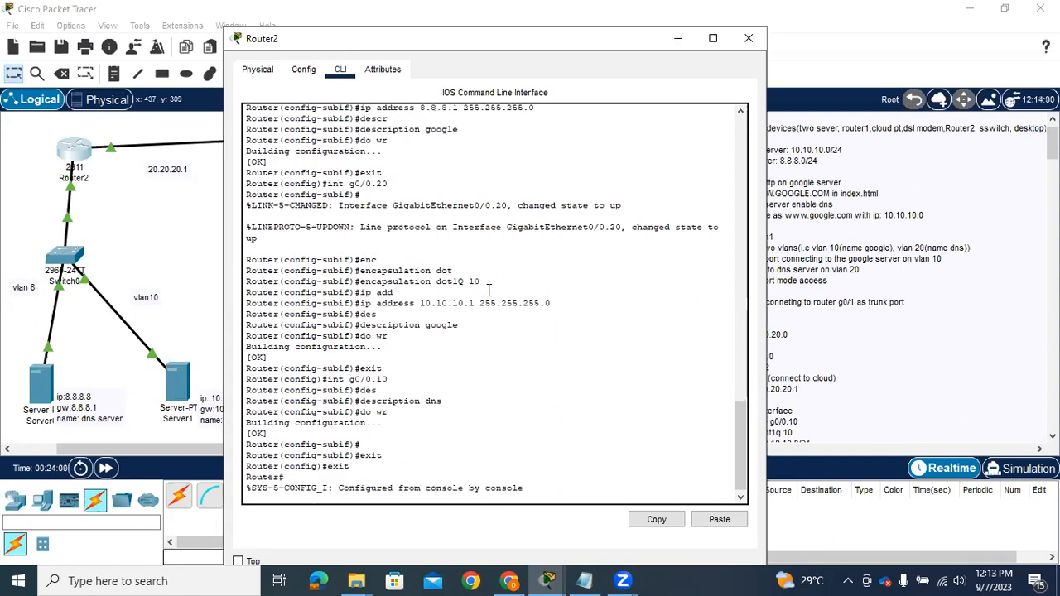
Display Router2's running configuration with sh run and page through to the interface and subinterface settings
key("Return")
type("sh run")
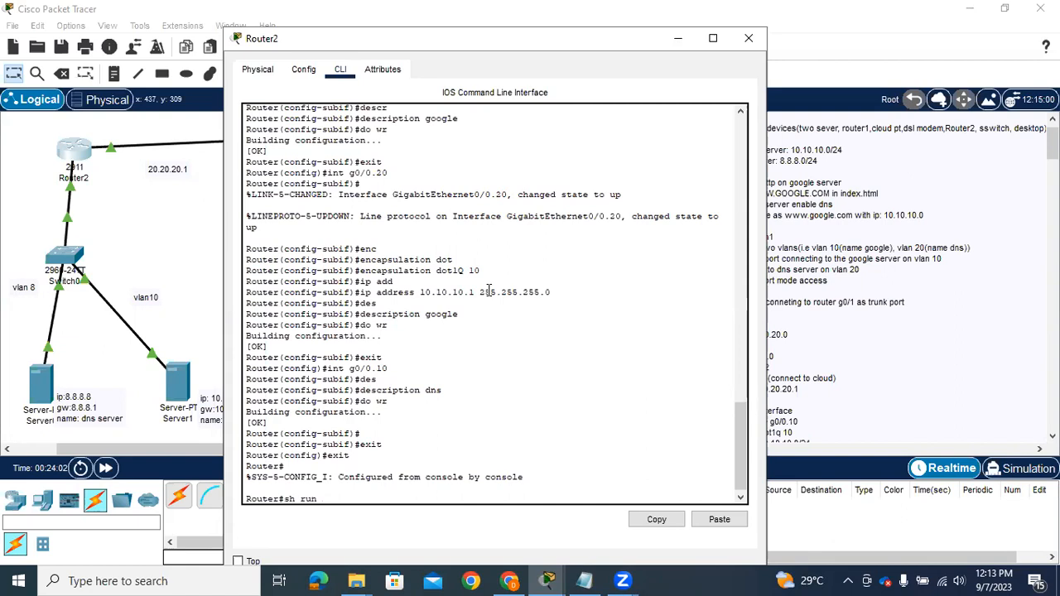
key("Return")
key("space")
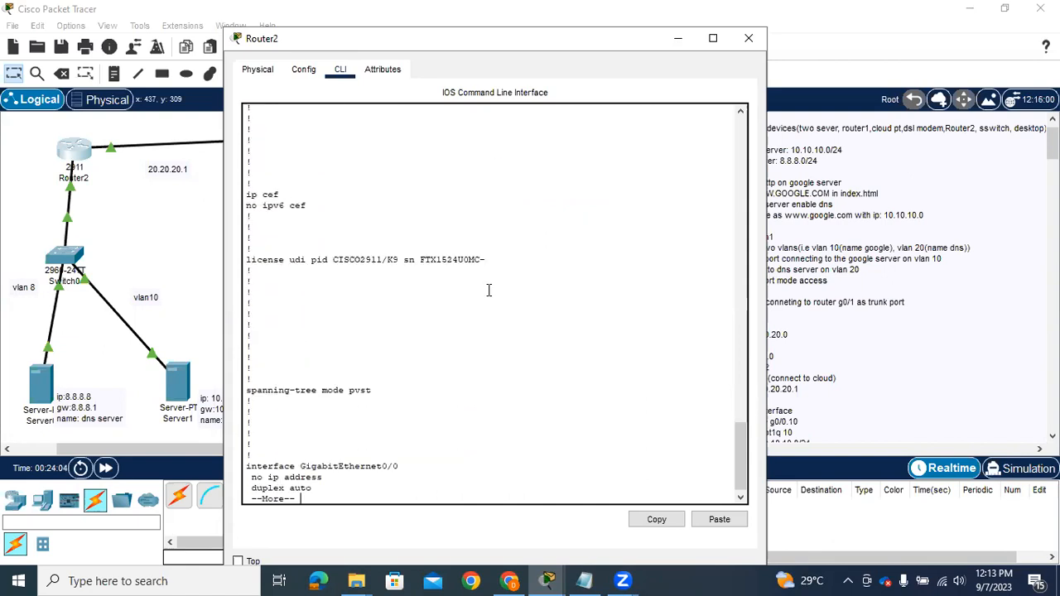
key("space")
key("space")
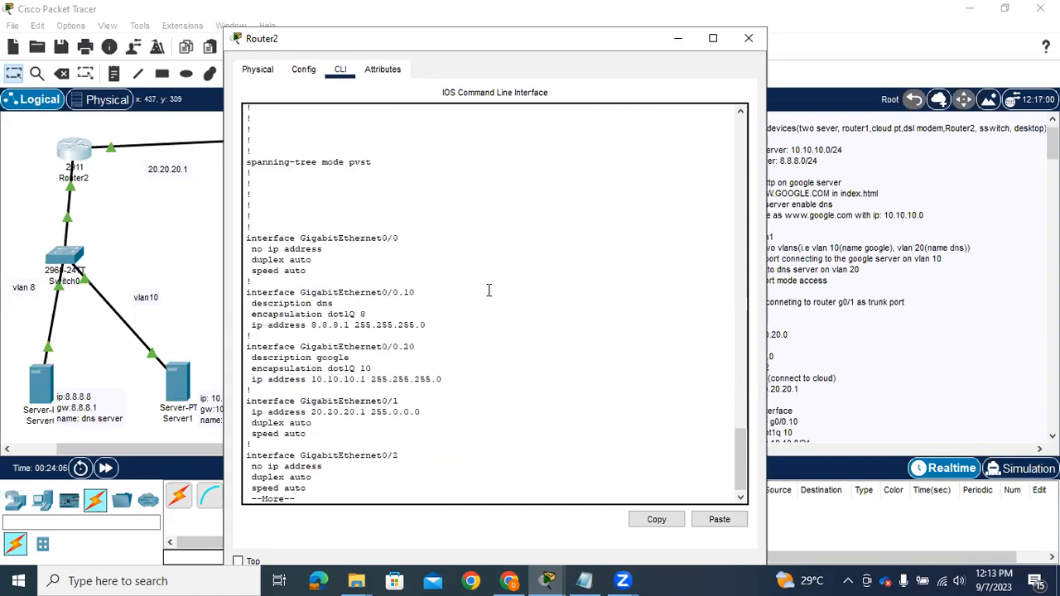
key("Return")
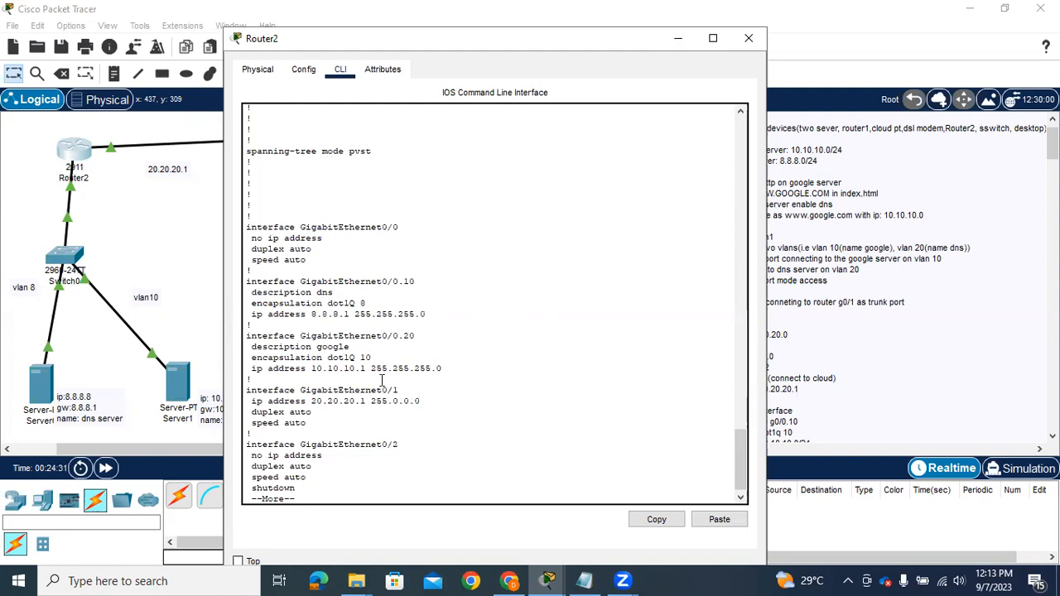
Add the network 20.20.20.0 to Router2's RIP routing
left_click(313, 75)
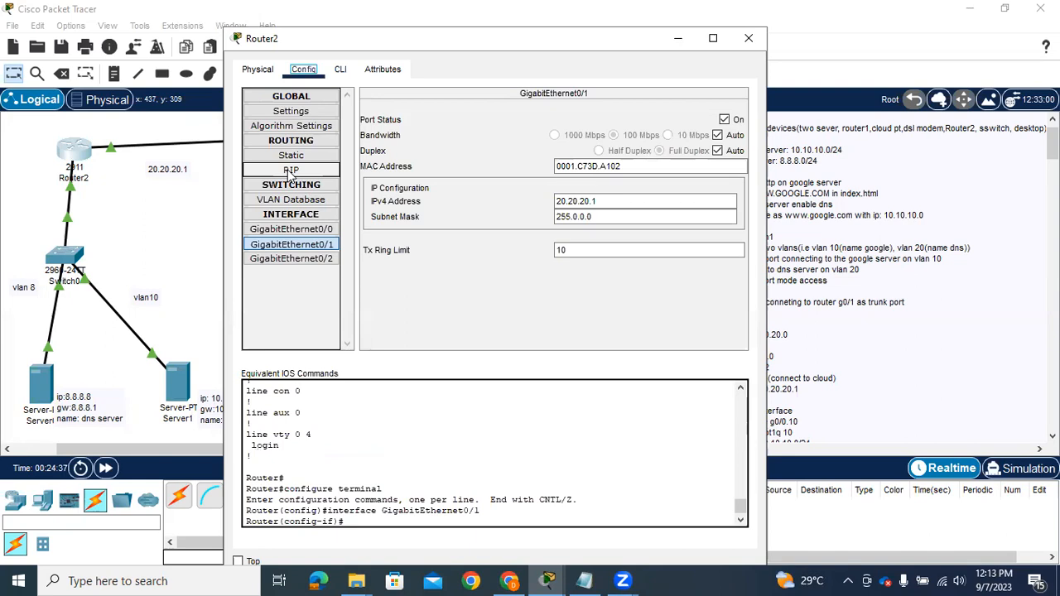
left_click(291, 171)
left_click(582, 114)
type("20.20.20.0")
left_click(591, 132)
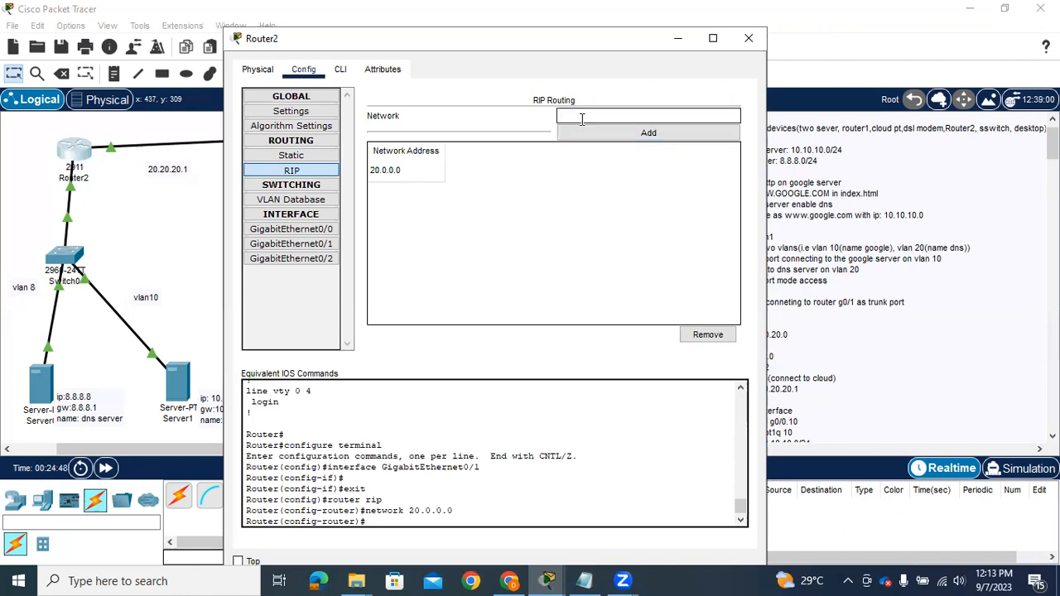
Add the networks 10.10.10.0 and 8.8.8.0 to Router2's RIP routing
type("10.10.10.0")
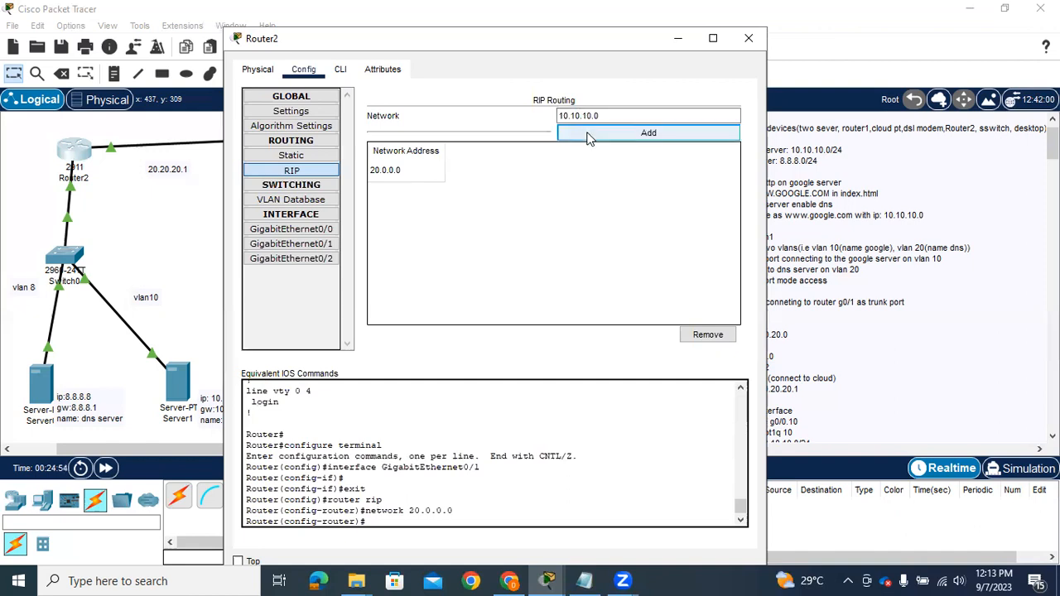
left_click(587, 136)
type("8.8.8.0")
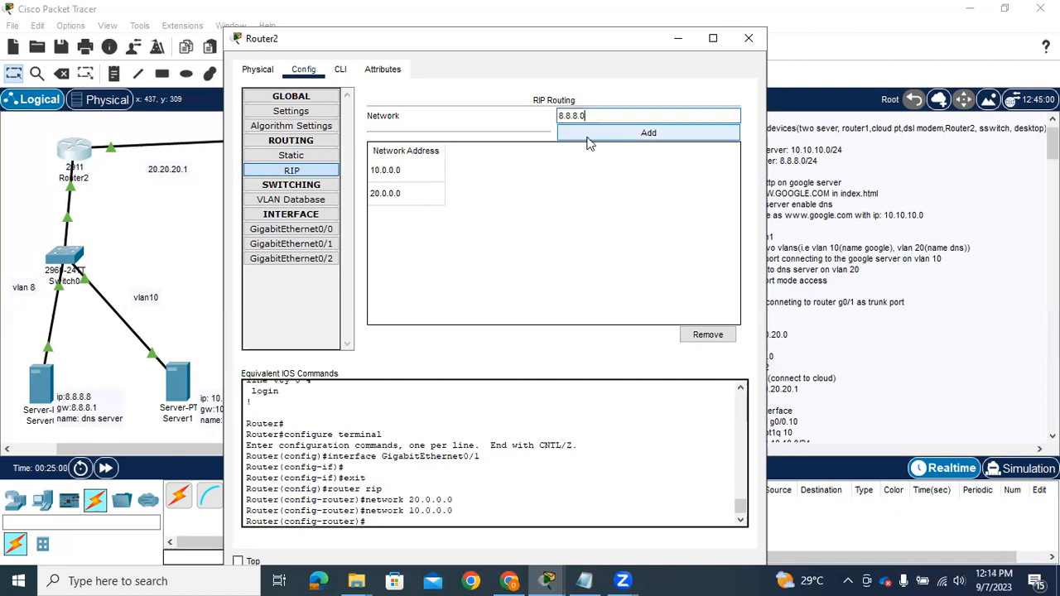
left_click(588, 137)
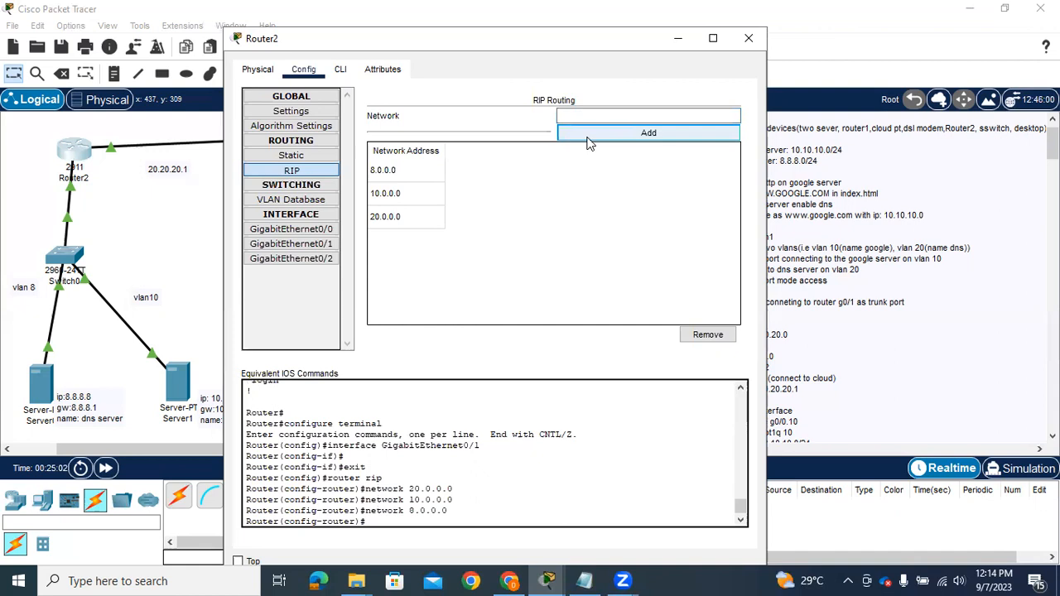
Set Router2's RIP to version 2 from the command line and save the configuration with do wr
left_click(342, 71)
type("version 2")
key("Return")
type("do wr")
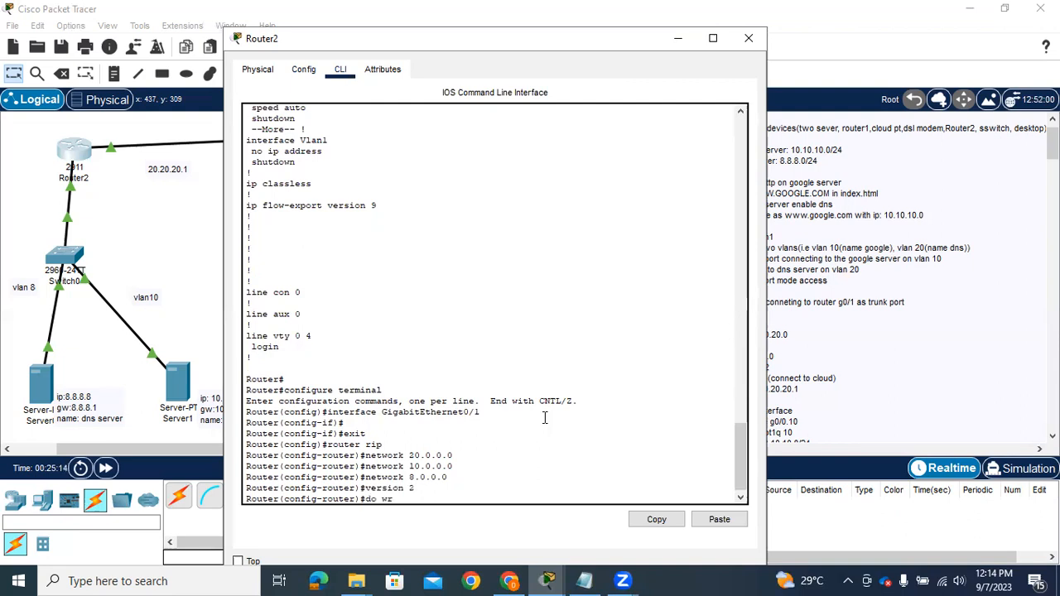
key("Return")
Exit RIP router configuration and global configuration mode to return Router2 to privileged EXEC mode
type("exit")
key("Return")
type("exit")
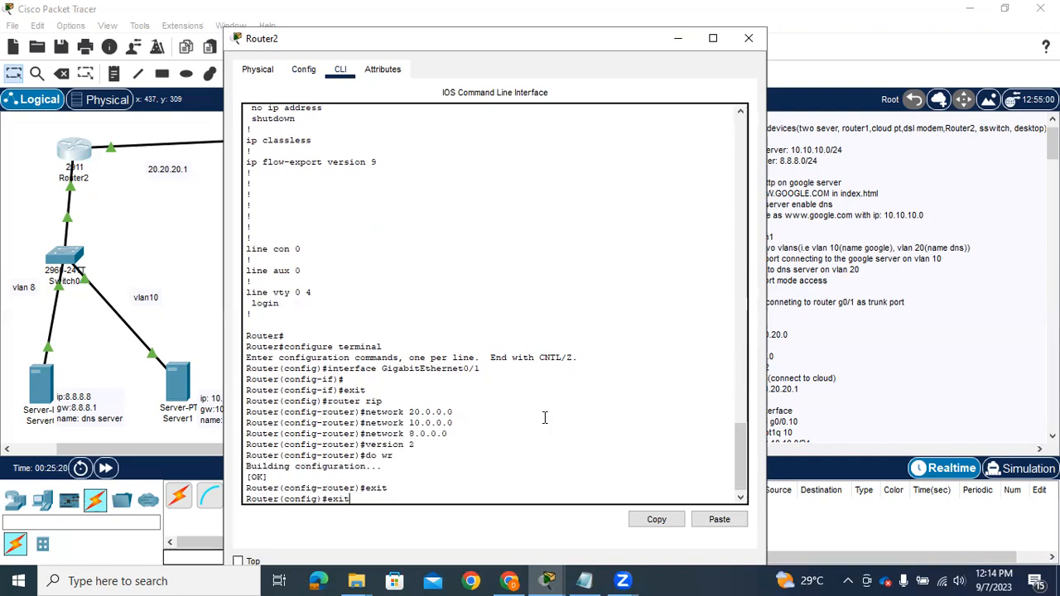
key("Return")
key("Return")
type("sh run")
key("BackSpace")
key("BackSpace")
key("BackSpace")
key("BackSpace")
key("BackSpace")
key("BackSpace")
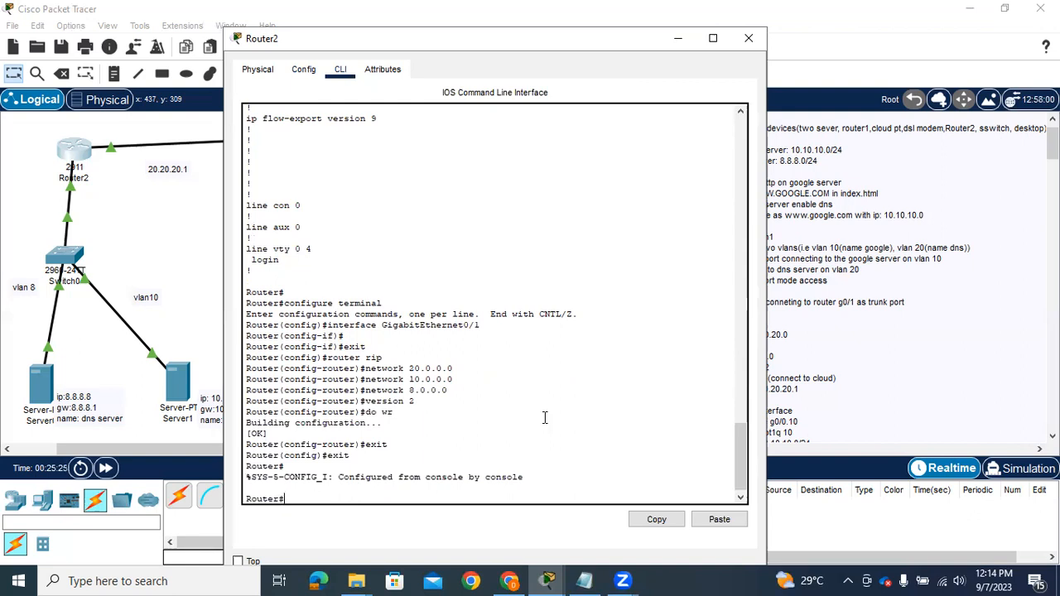
type("sta")
key("Tab")
key("BackSpace")
key("BackSpace")
key("BackSpace")
type("runn")
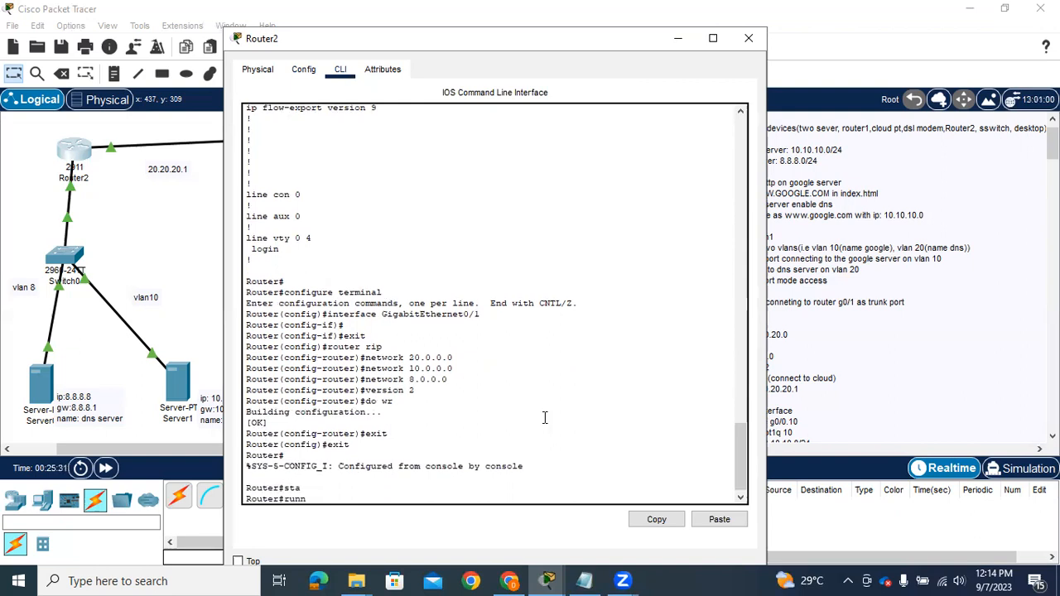
key("Tab")
key("BackSpace")
key("BackSpace")
key("BackSpace")
key("BackSpace")
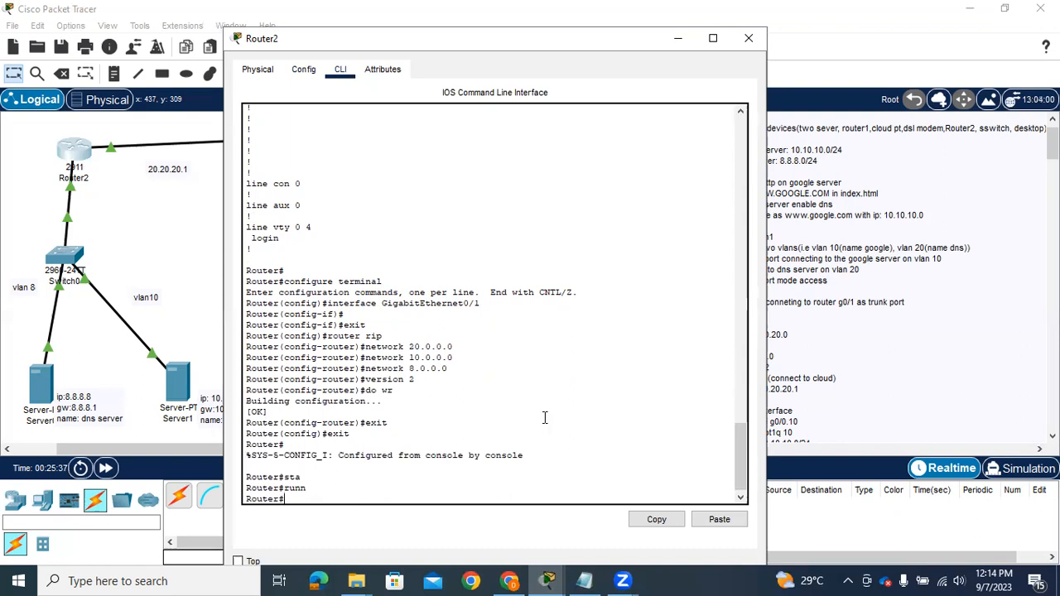
Display Router2's running configuration with sh run, page through to the router rip section and close the router window
type("sh run")
key("Return")
key("Return")
key("Return")
key("Return")
key("Return")
key("Return")
key("Return")
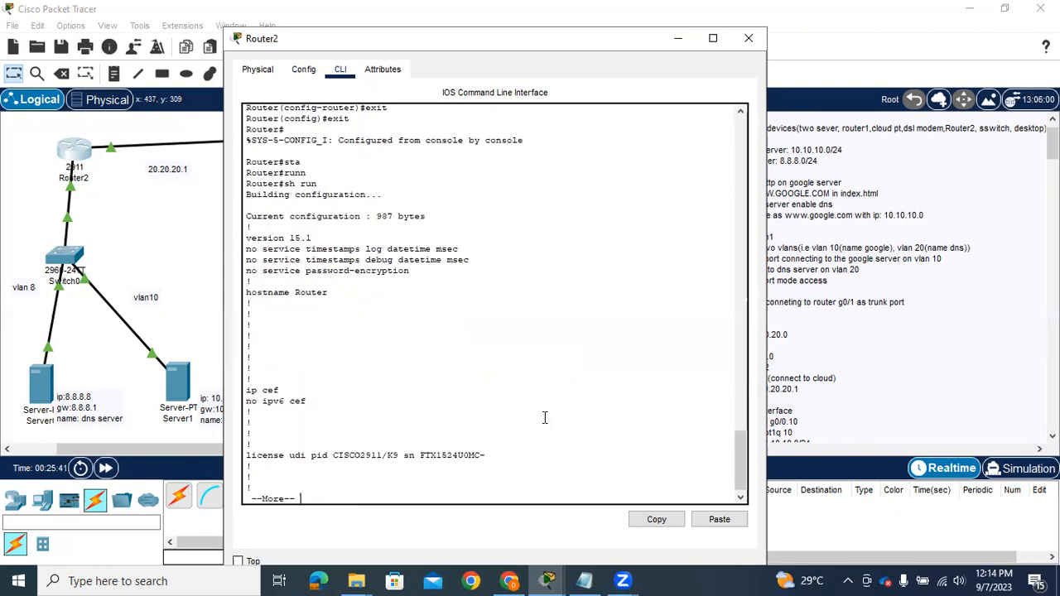
key("Return")
key("Return")
key("Return")
key("Return")
key("Return")
key("Return")
key("Return")
key("Return")
key("Return")
key("Return")
key("Return")
key("Return")
key("Return")
key("Return")
key("Return")
key("Return")
key("Return")
key("Return")
key("Return")
key("Return")
key("Return")
key("Return")
key("Return")
key("Return")
key("Return")
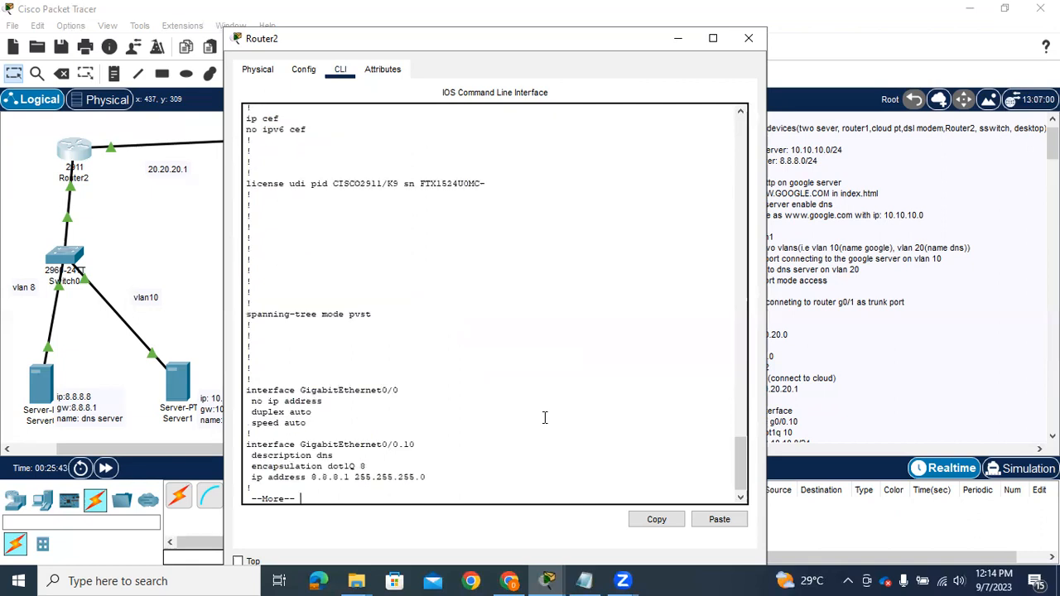
key("Return")
key("Return")
key("Return")
key("Return")
key("Return")
key("Return")
key("Return")
key("Return")
key("Return")
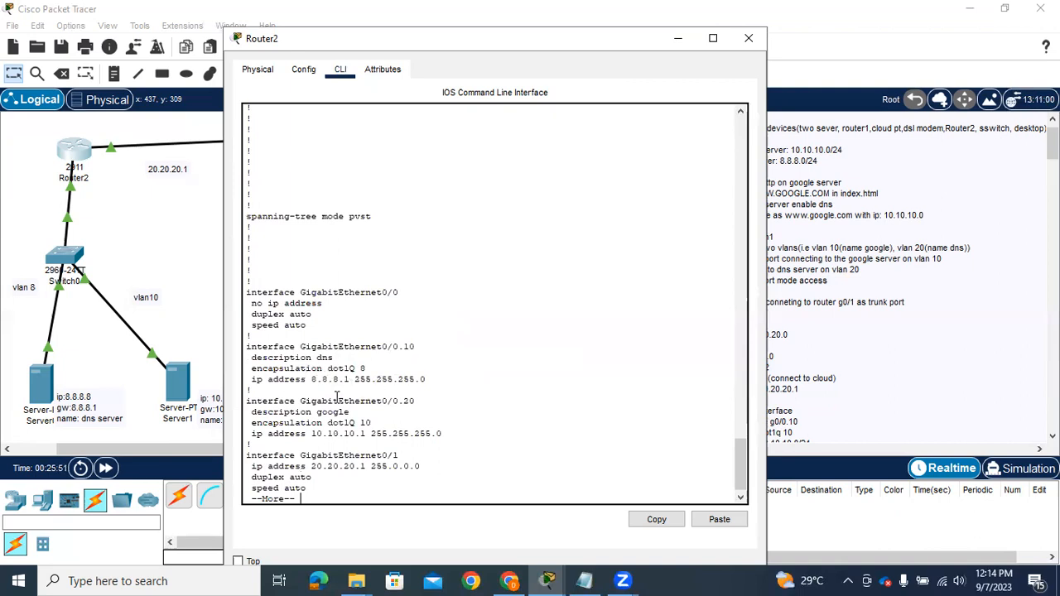
key("Return")
key("Return")
key("Return")
key("Return")
key("Return")
key("Return")
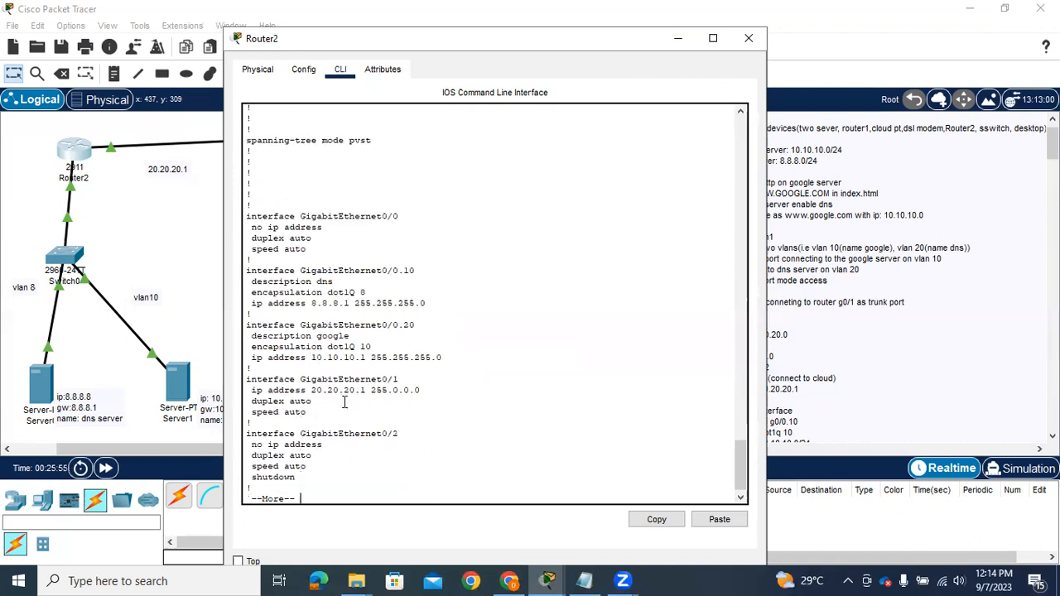
key("Return")
key("Return")
key("Return")
key("Return")
key("Return")
key("Return")
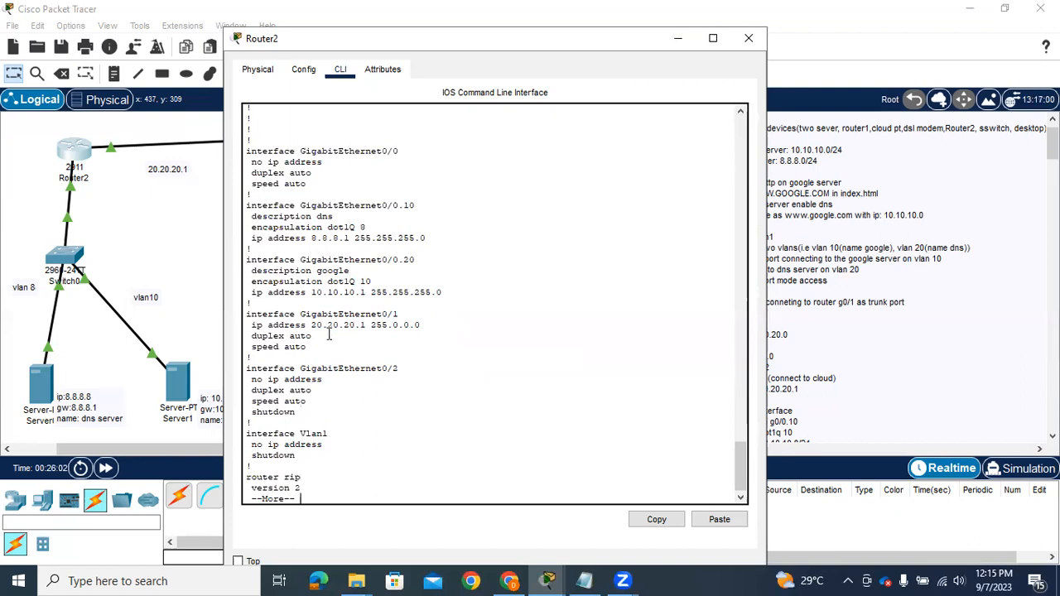
key("Return")
key("Return")
key("Return")
key("Return")
key("Return")
key("Return")
key("Return")
key("Return")
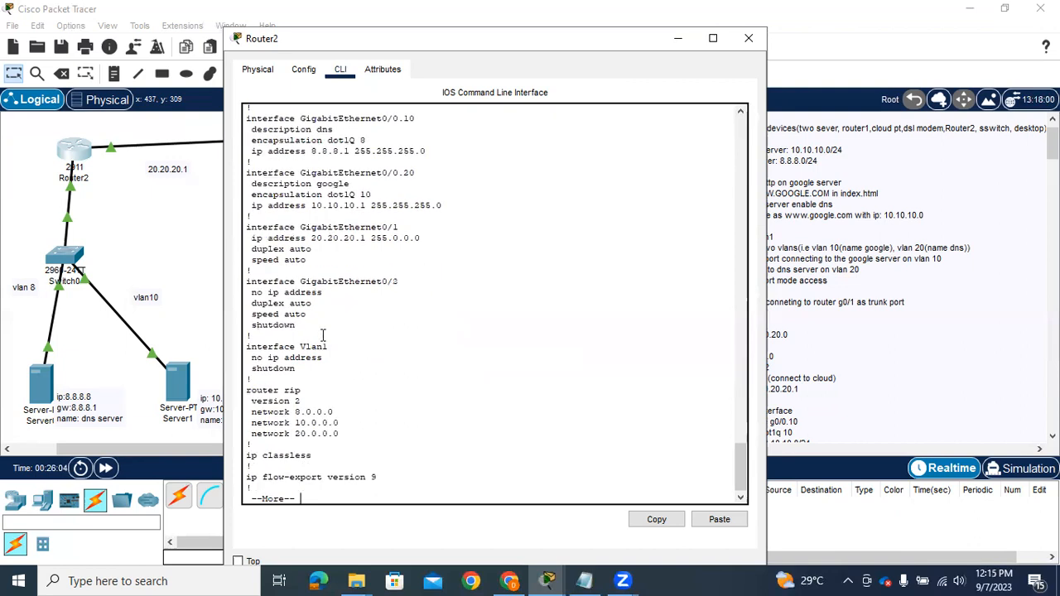
key("Return")
key("Return")
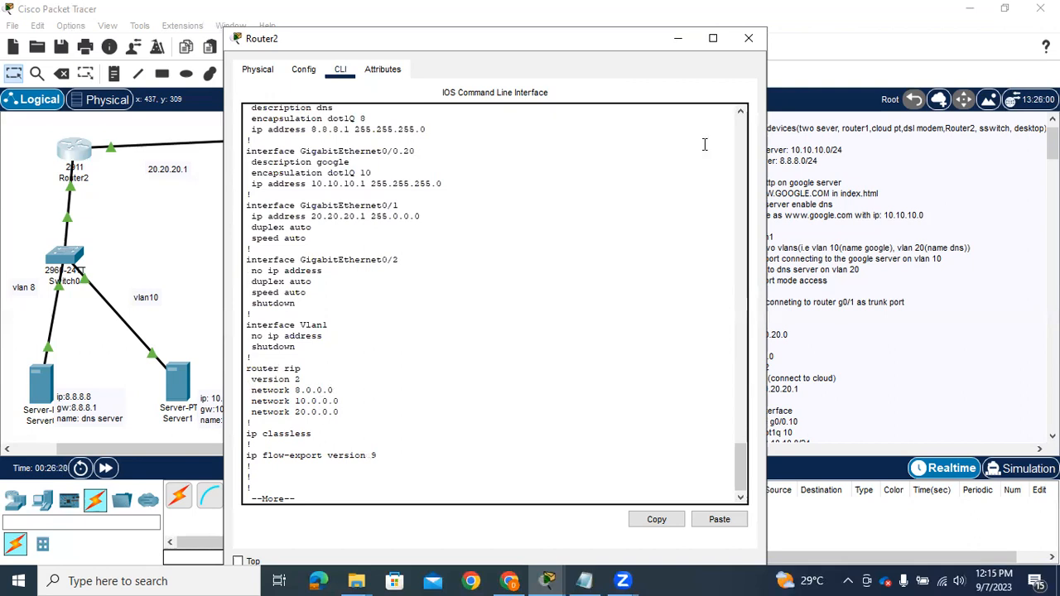
left_click(748, 40)
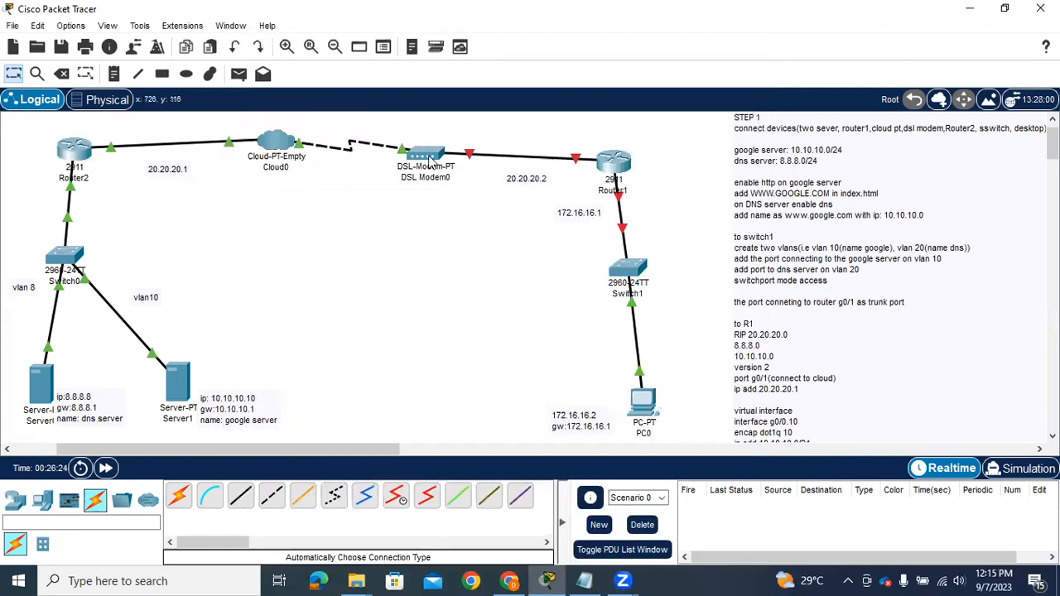
Add a DSL connection from Modem3 to FastEthernet2 on Cloud0, check FastEthernet2's provider network and close the cloud's window
left_click(273, 147)
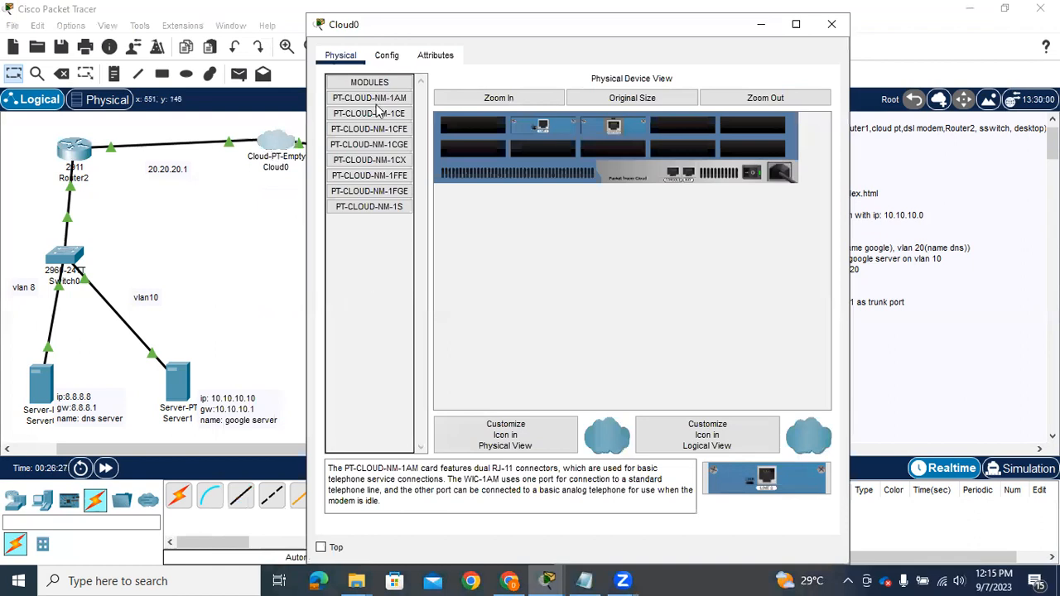
left_click(395, 60)
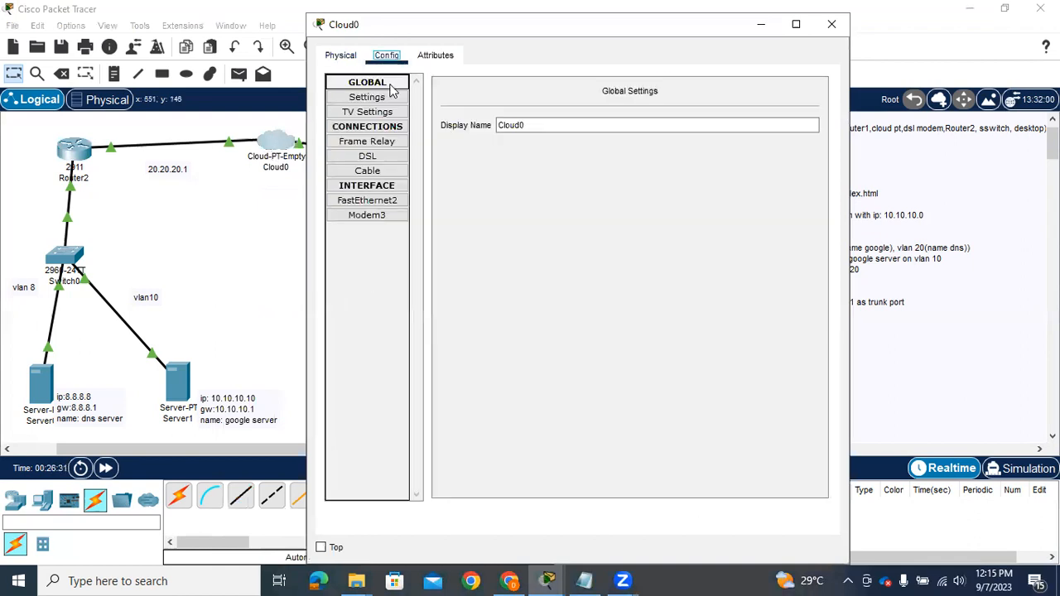
left_click(368, 162)
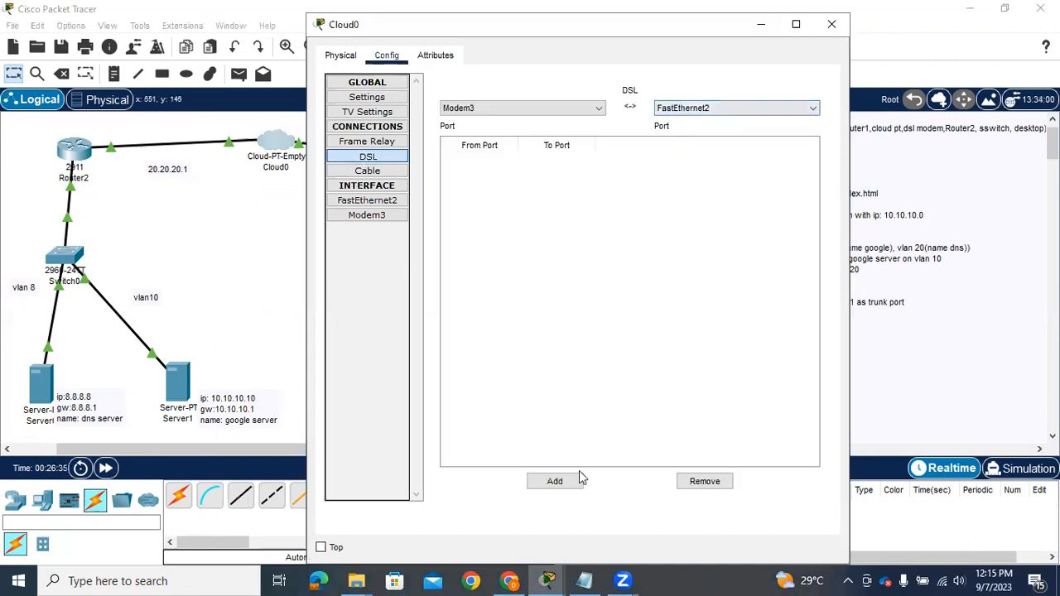
left_click(555, 482)
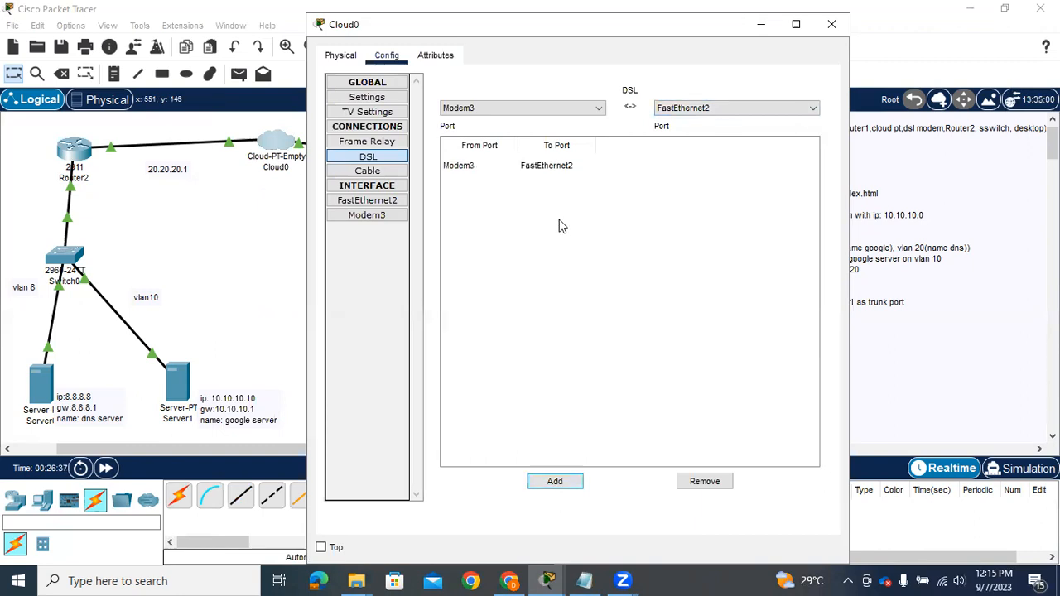
left_click(552, 165)
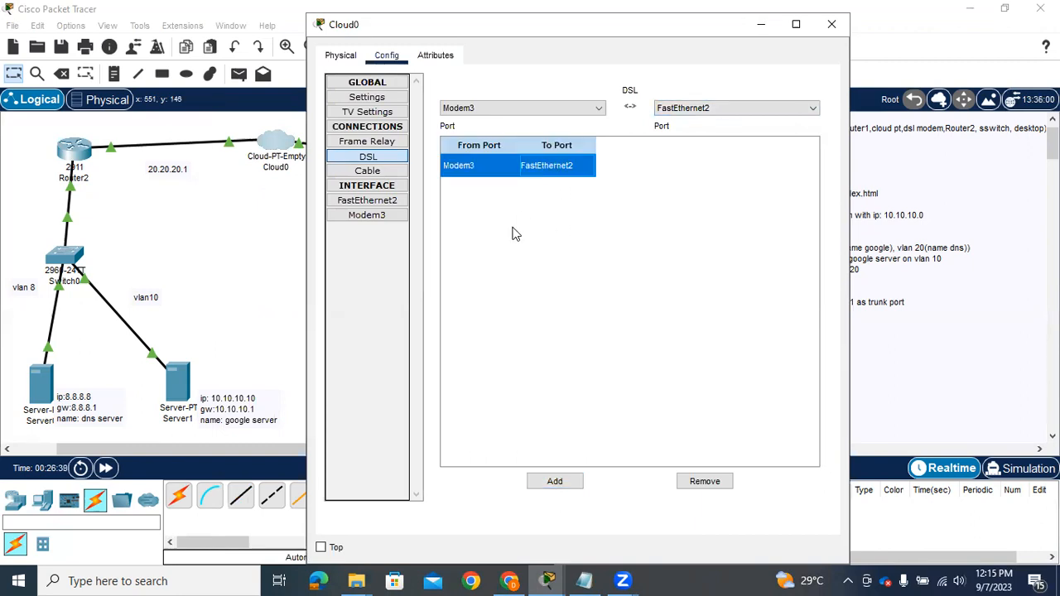
left_click(377, 209)
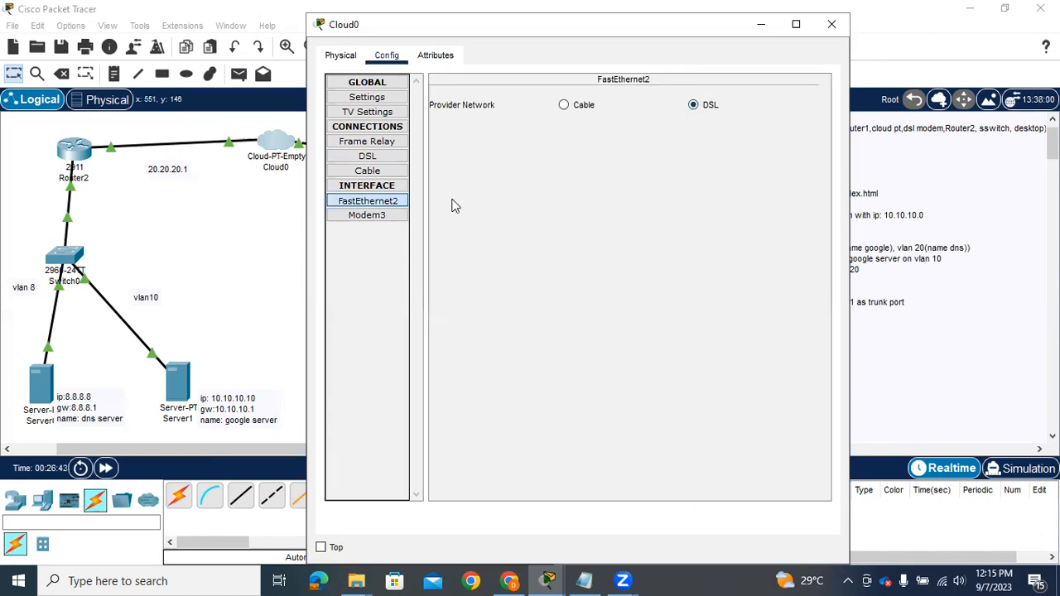
left_click(369, 158)
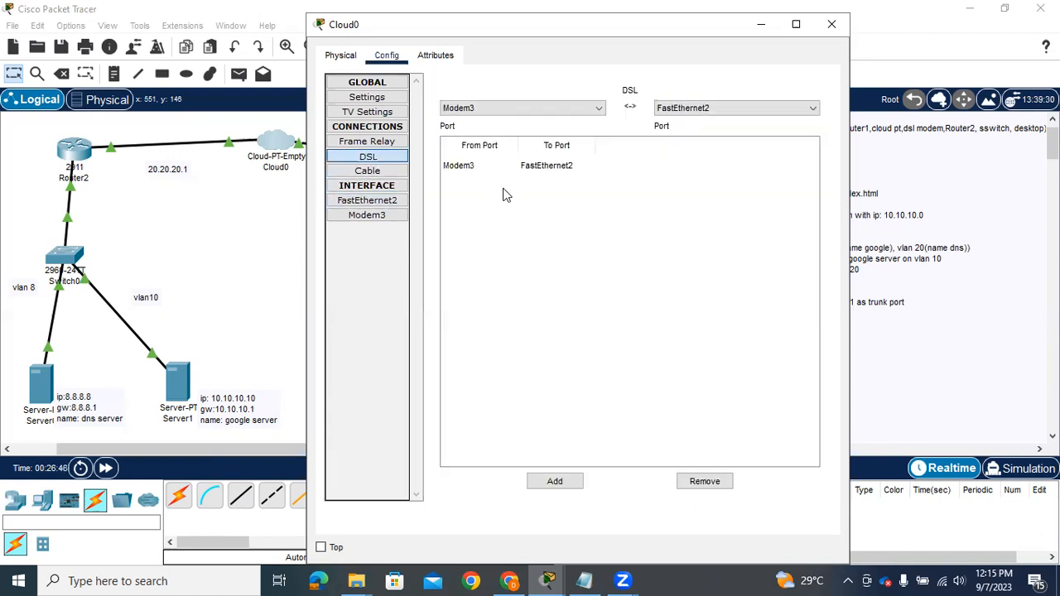
left_click(832, 24)
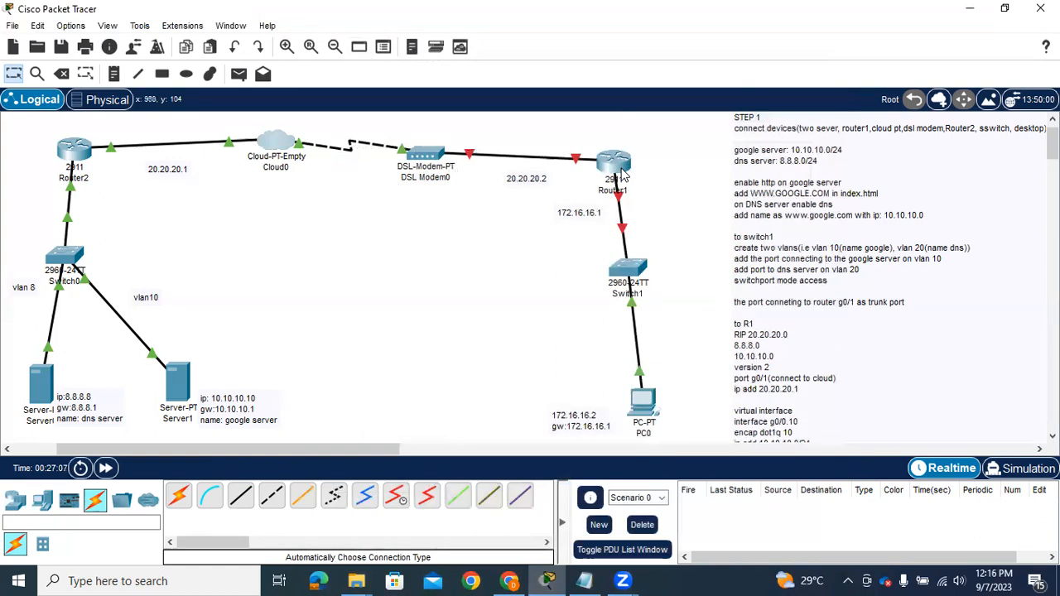
Assign Router1's GigabitEthernet0/0 the IPv4 address 20.20.20.2 with subnet mask 255.0.0.0
mouse_move(623, 172)
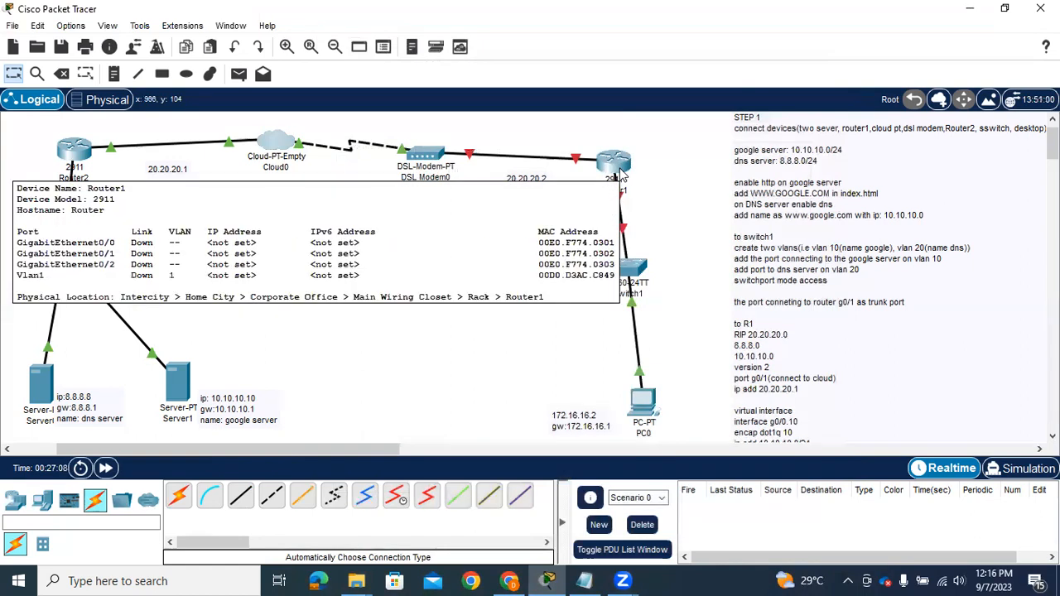
left_click(620, 170)
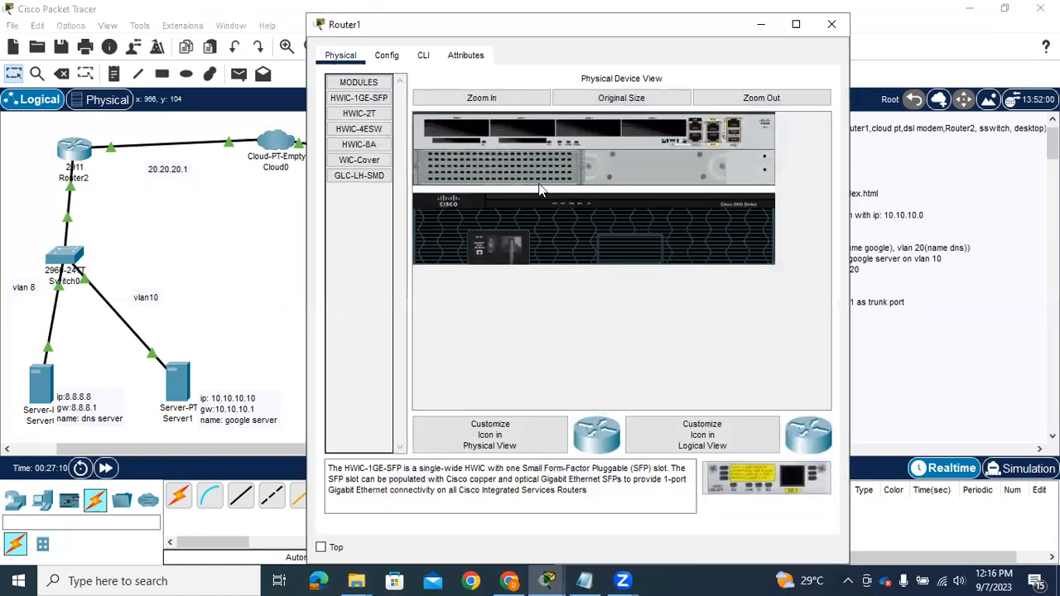
left_click(386, 56)
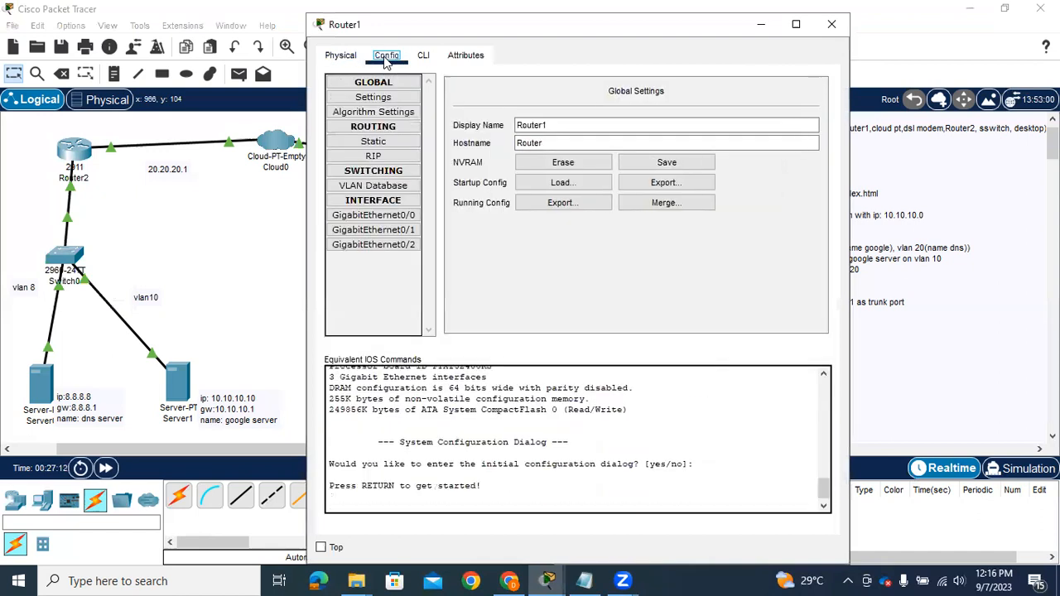
left_click(372, 217)
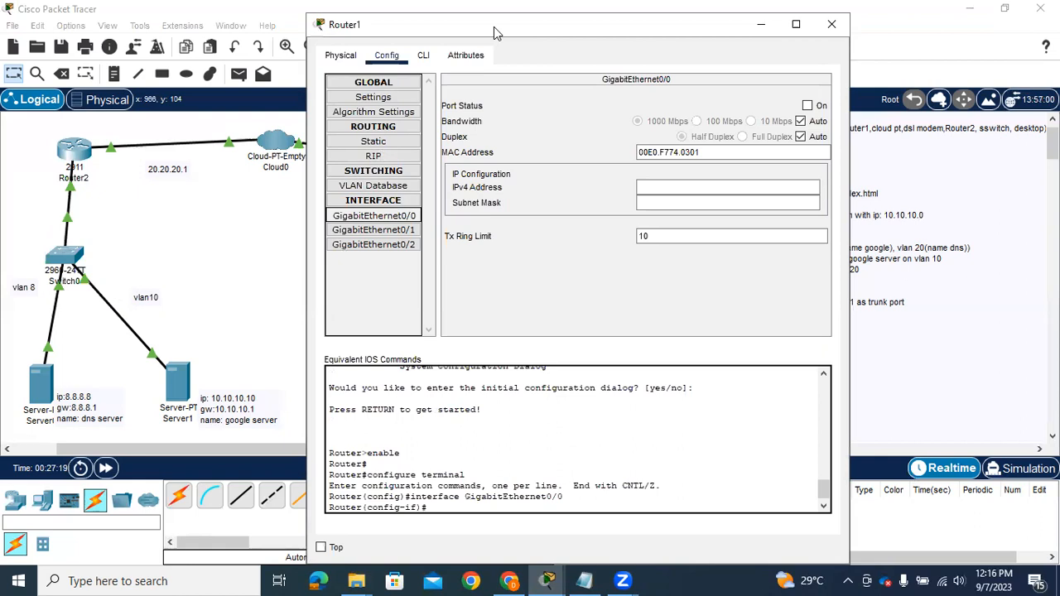
left_click_drag(493, 27, 204, 59)
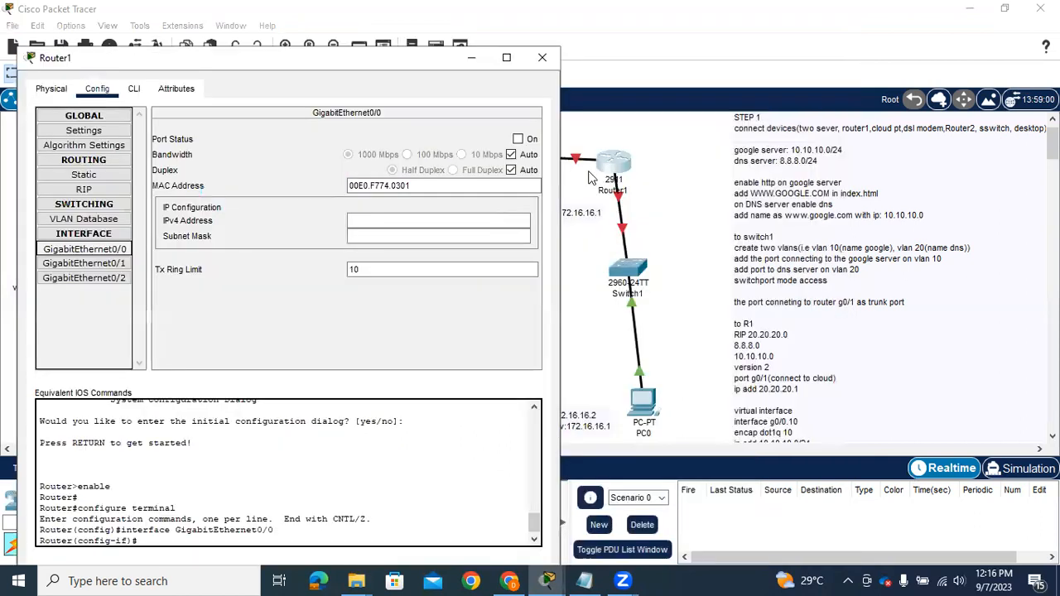
left_click(364, 220)
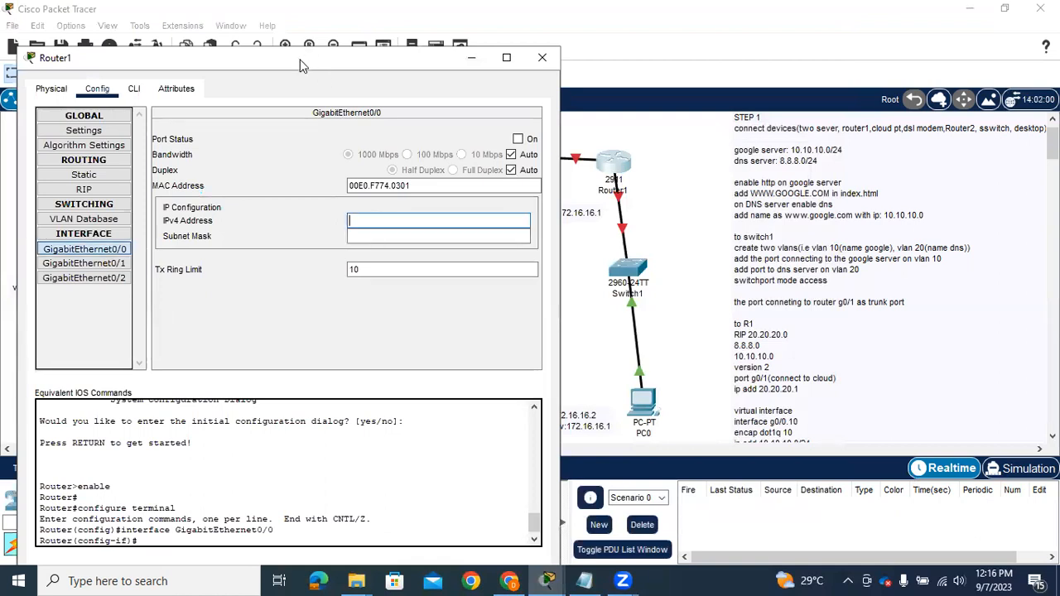
left_click_drag(302, 66, 714, 74)
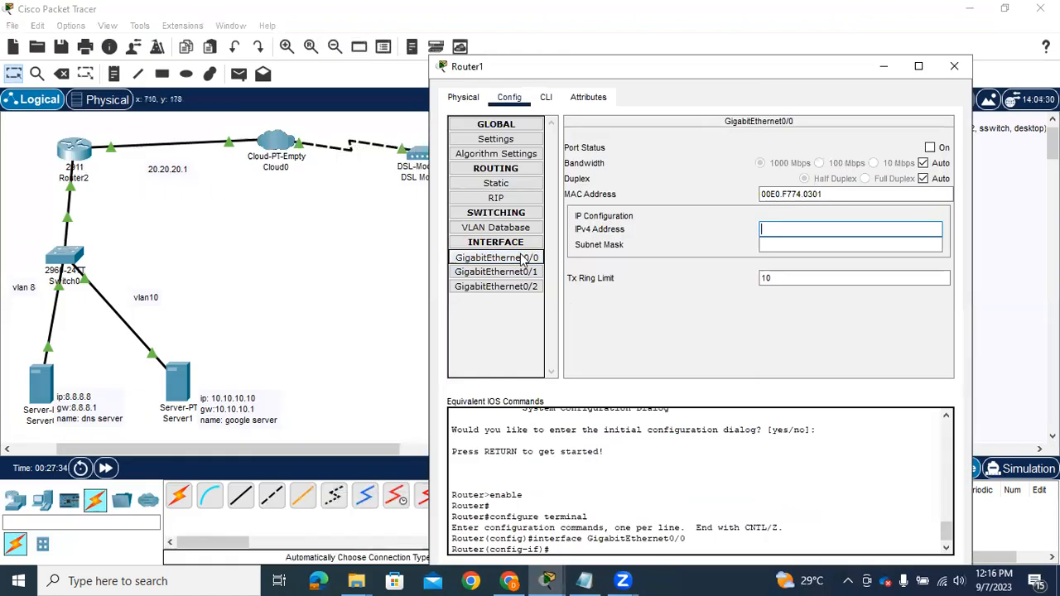
type("20")
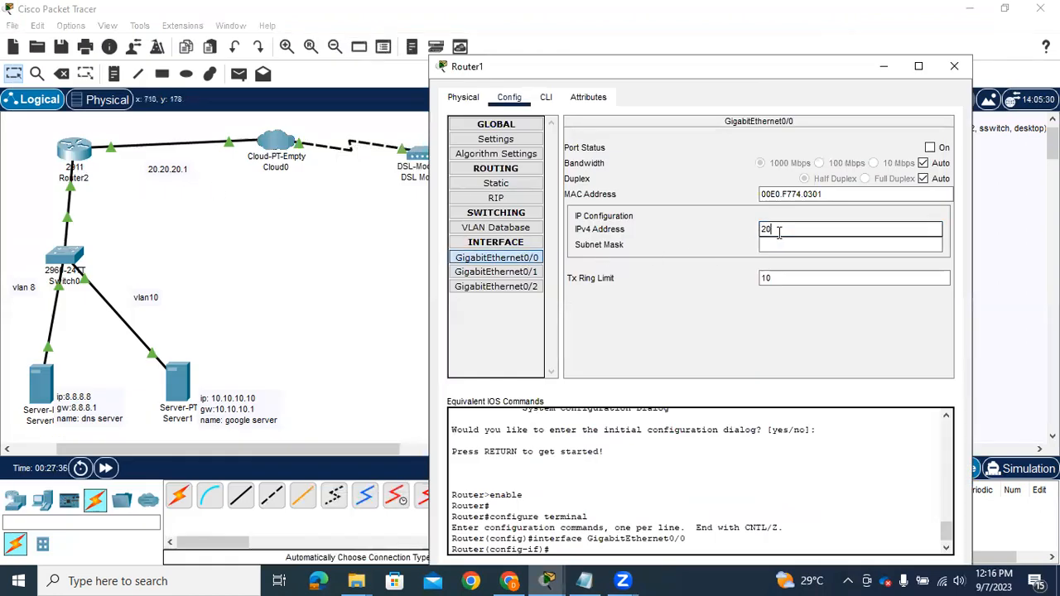
type(".20.20.2")
left_click(774, 244)
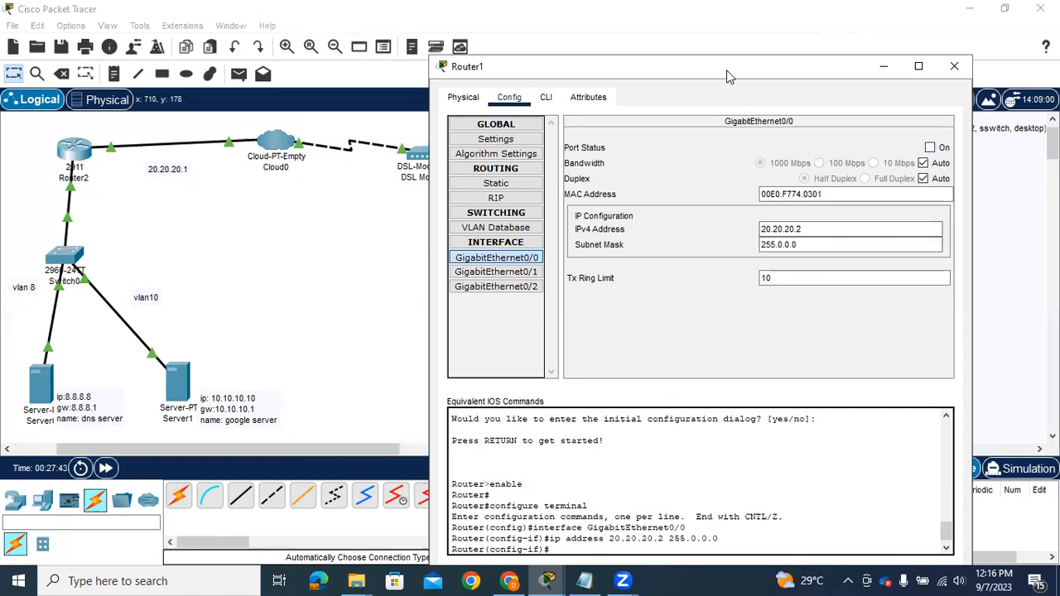
Turn on Router1's GigabitEthernet0/0 port and assign GigabitEthernet0/1 the IPv4 address 172.16.16.1
left_click_drag(726, 69, 308, 68)
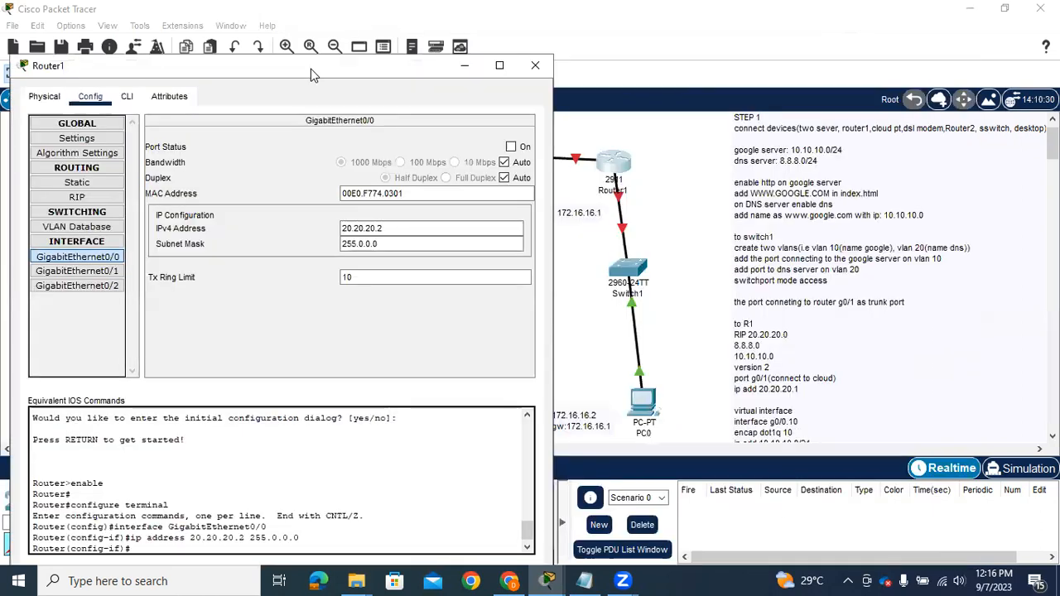
left_click(511, 147)
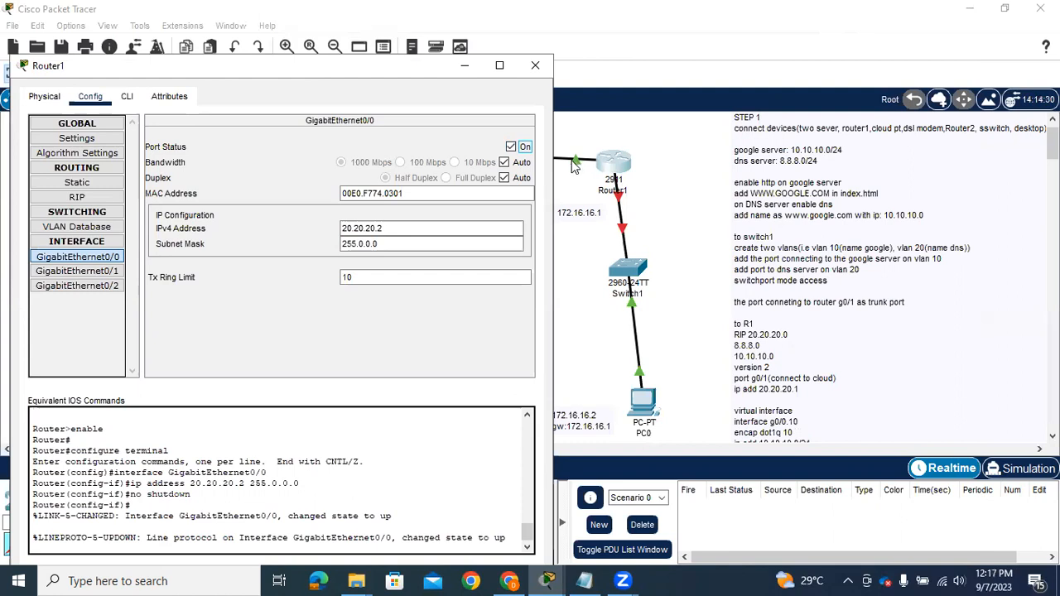
left_click(93, 275)
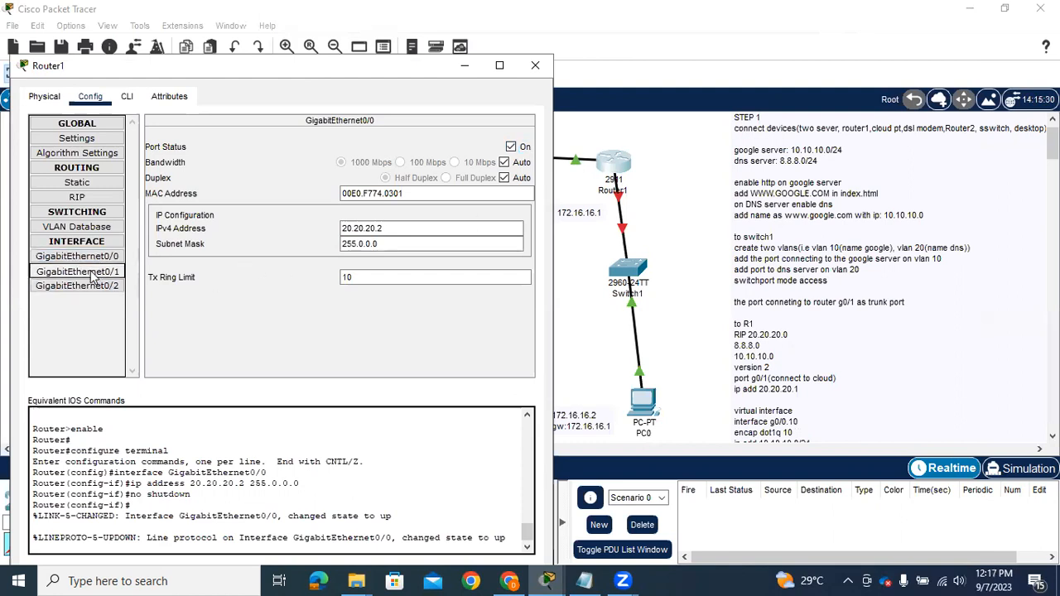
left_click(359, 230)
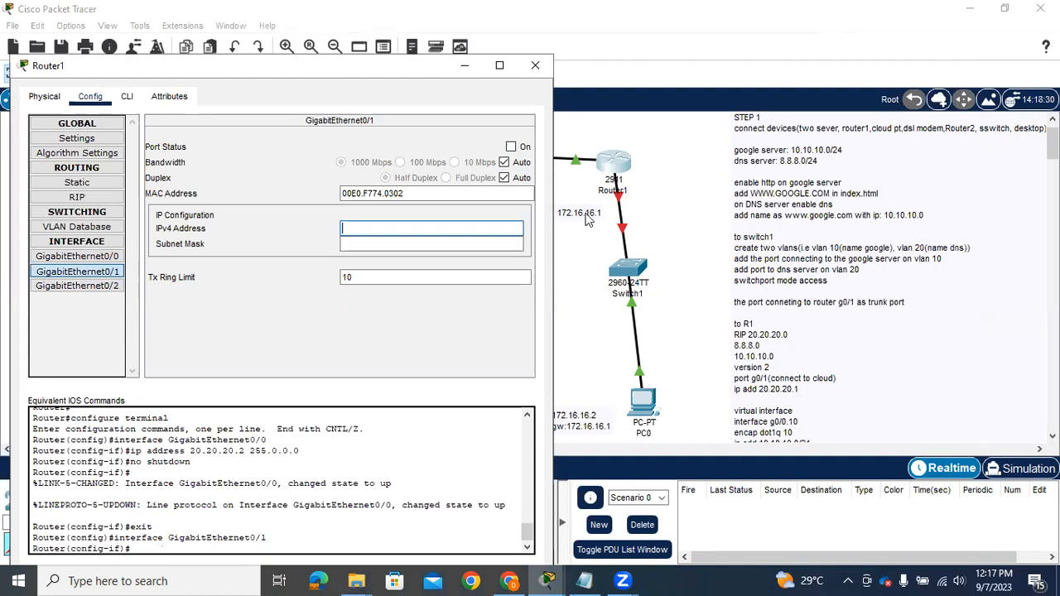
type("172.16.16.1")
key("Tab")
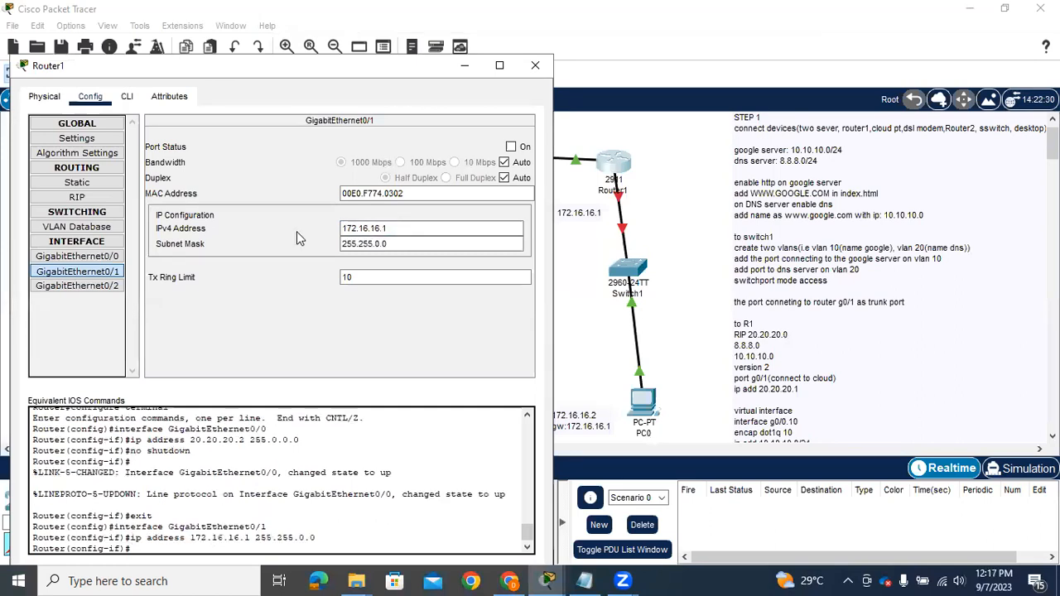
Set the subnet mask of Router1's GigabitEthernet0/1 to 255.255.255.0 and turn the port on
key("BackSpace")
key("BackSpace")
key("BackSpace")
type("255")
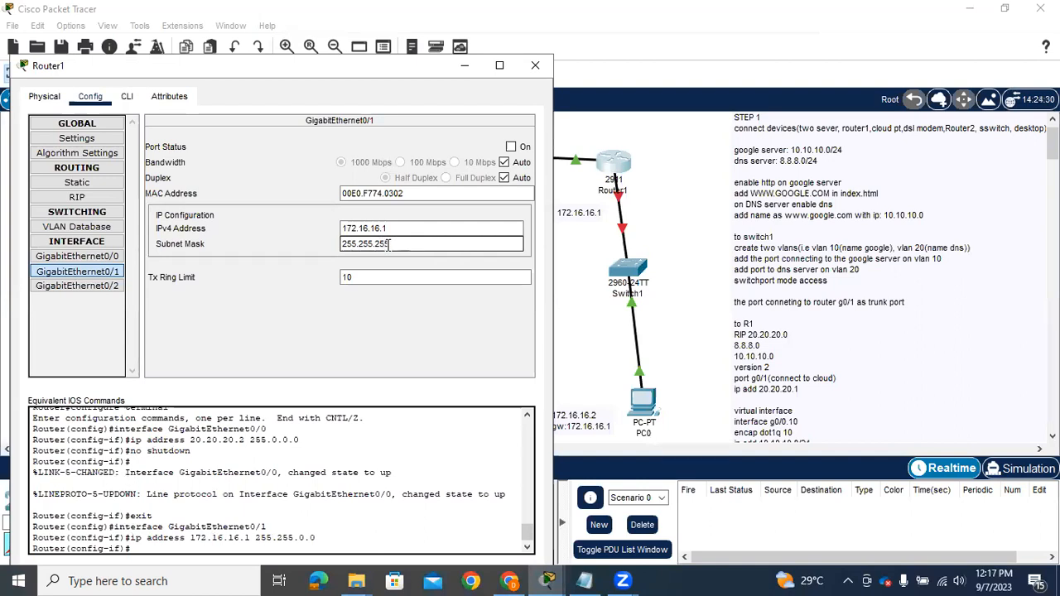
type(".0")
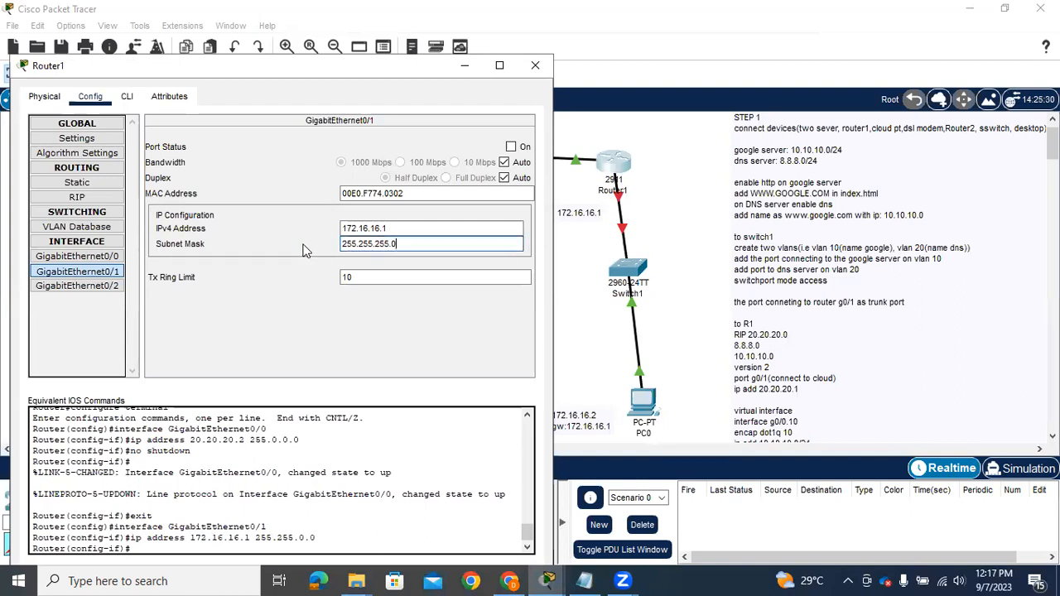
key("Return")
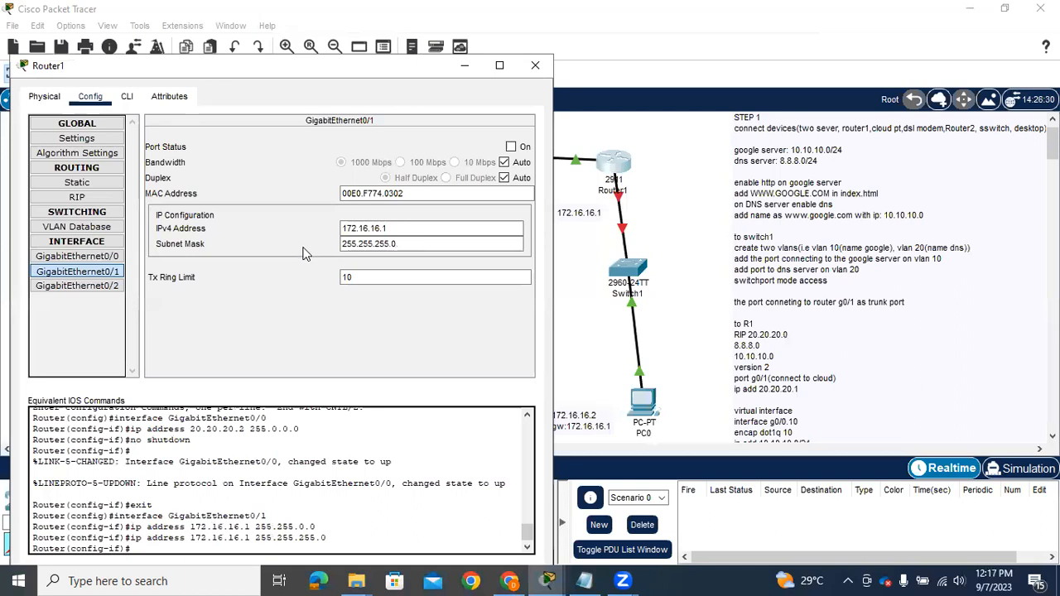
left_click(511, 146)
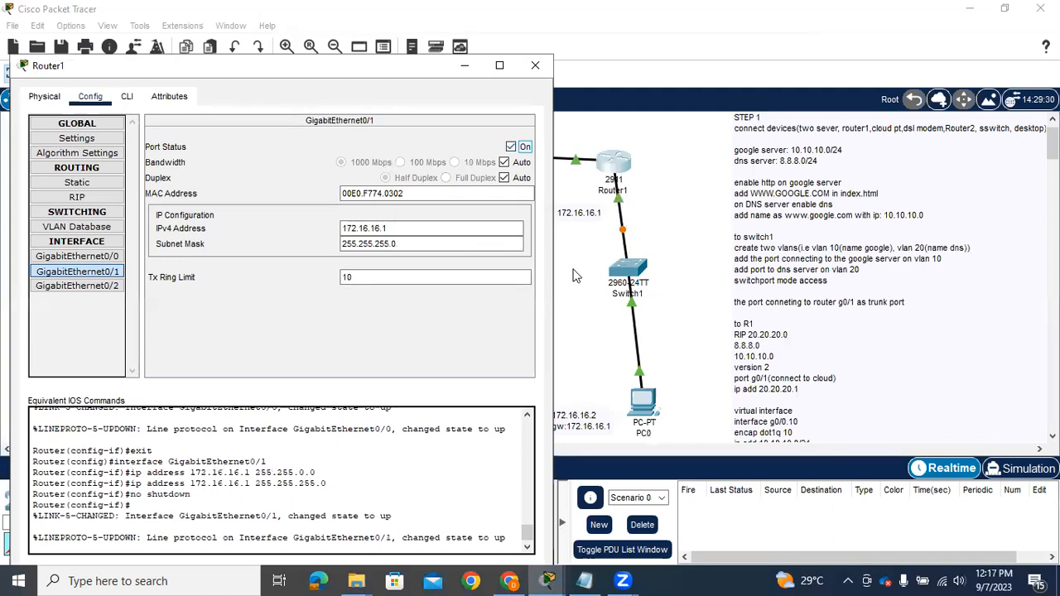
Add the network 20.20.20.0 to Router1's RIP routing
left_click(73, 201)
left_click(368, 145)
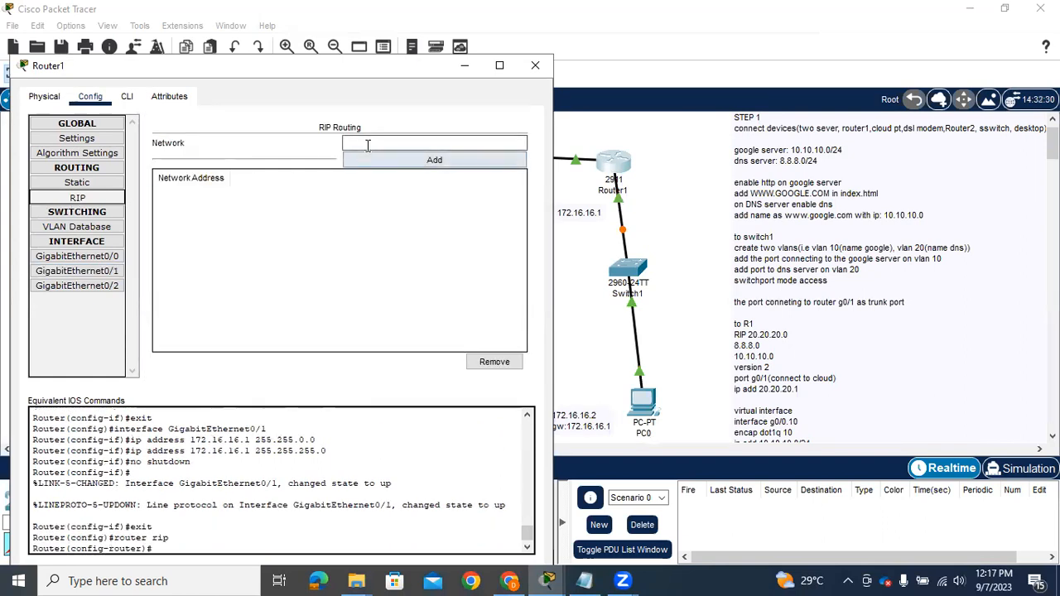
type("20")
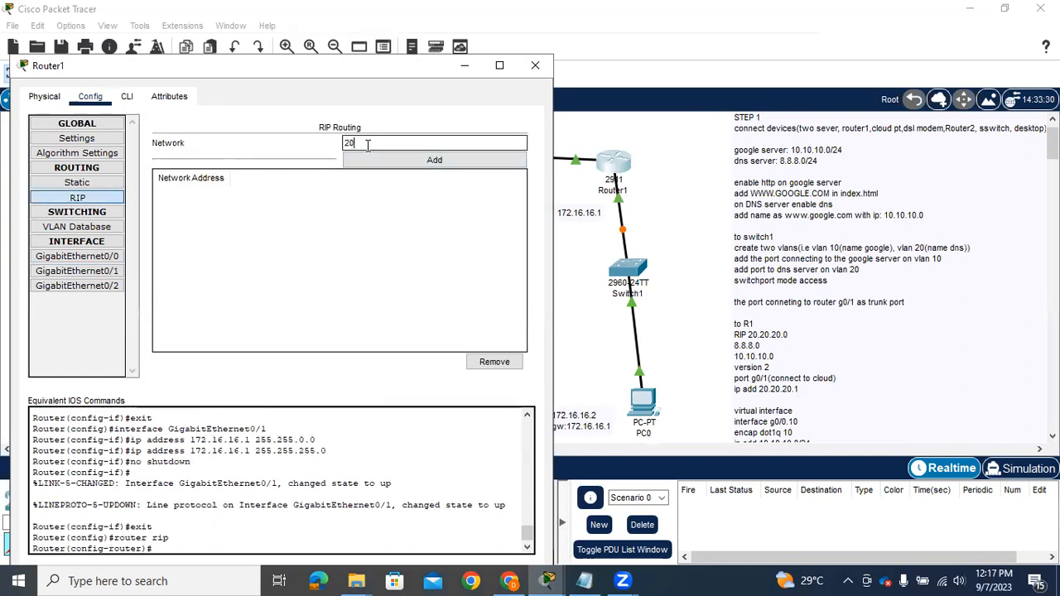
type(".20.20.0")
key("Tab")
key("Return")
Add the network 172.16.16.0 to Router1's RIP routing
left_click(364, 145)
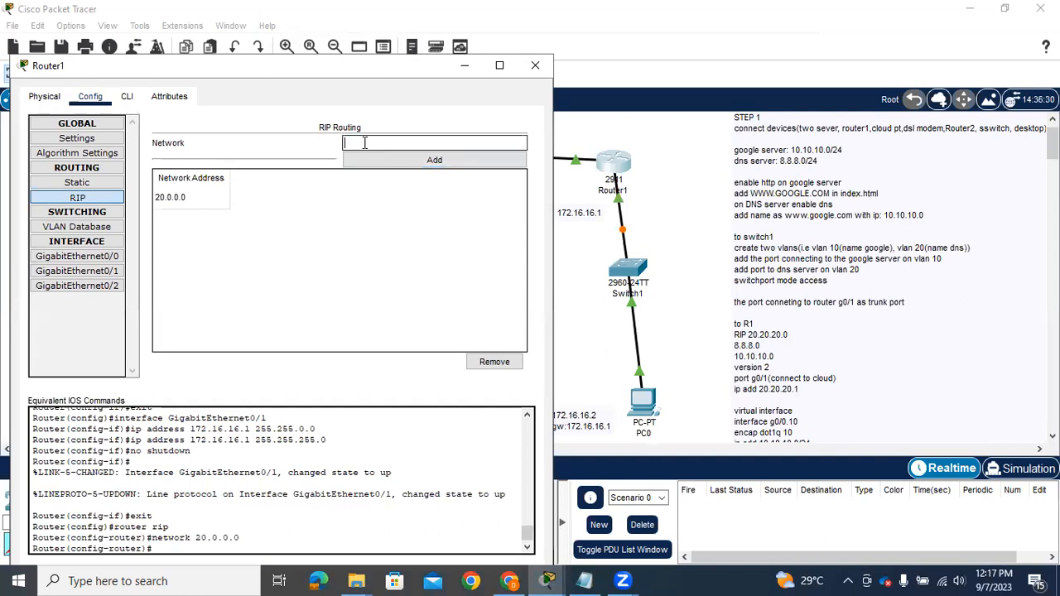
type("172.16.16.0")
left_click(368, 162)
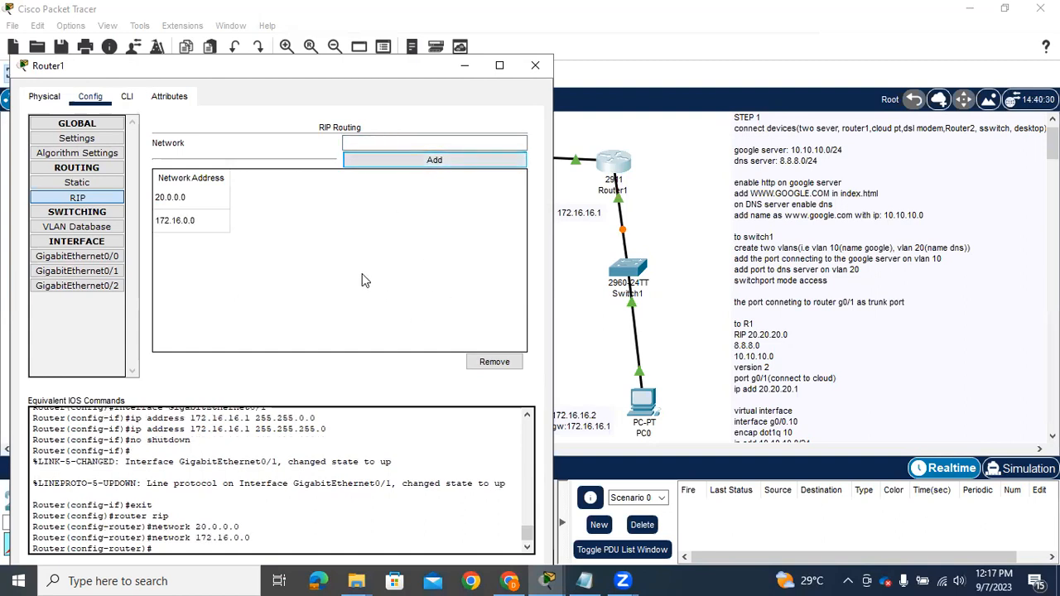
Set Router1's RIP to version 2 on the command line and save the configuration with do wr
left_click(127, 97)
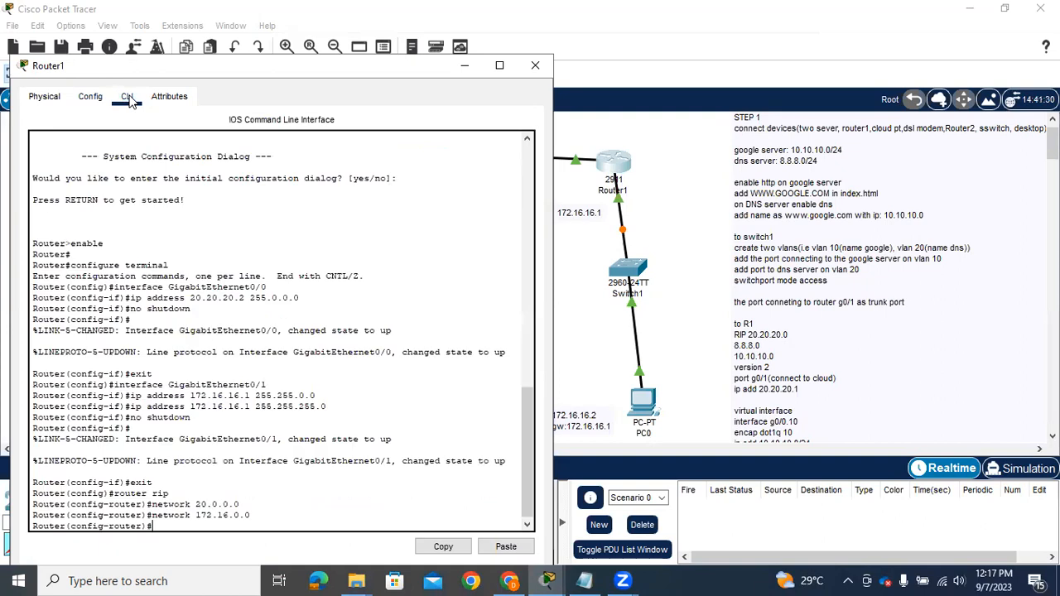
type("version 2")
key("Return")
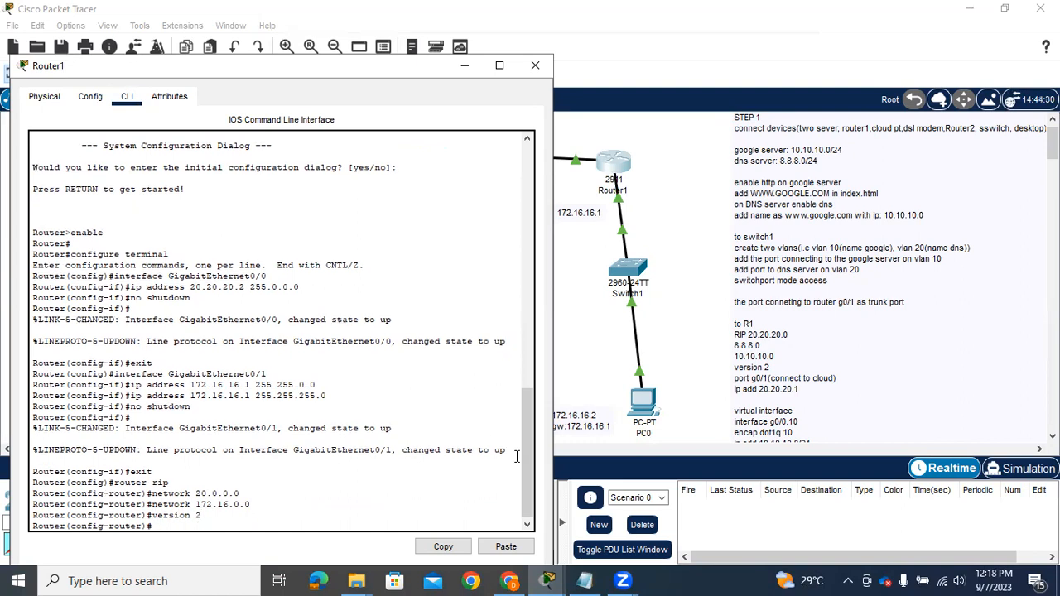
type("dow")
key("BackSpace")
type("wr")
key("Return")
Exit RIP router configuration and global configuration mode to return Router1 to privileged EXEC mode
type("exi")
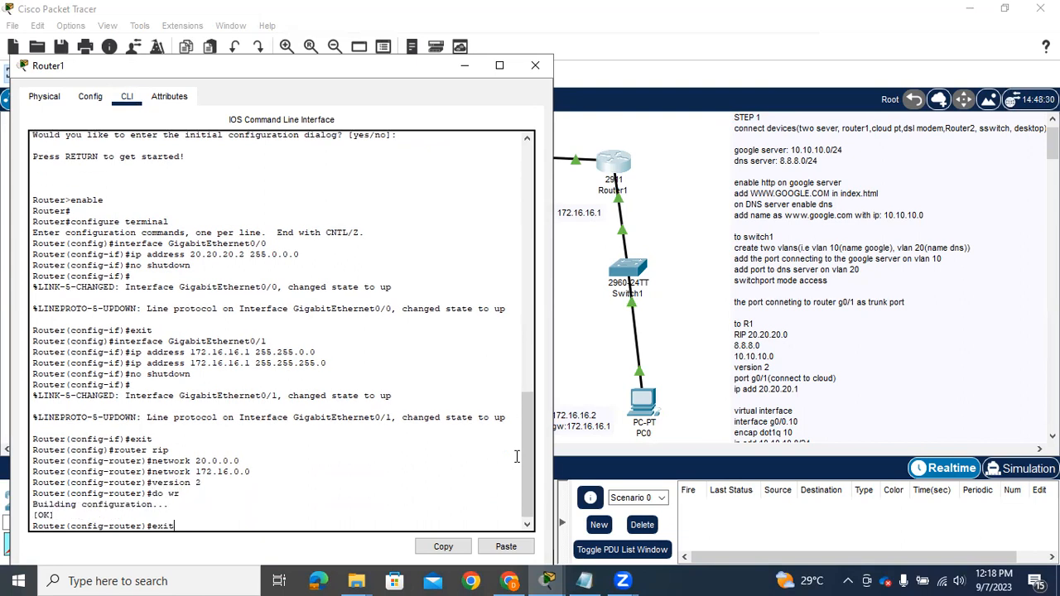
type("t")
key("Return")
type("er(config)#e")
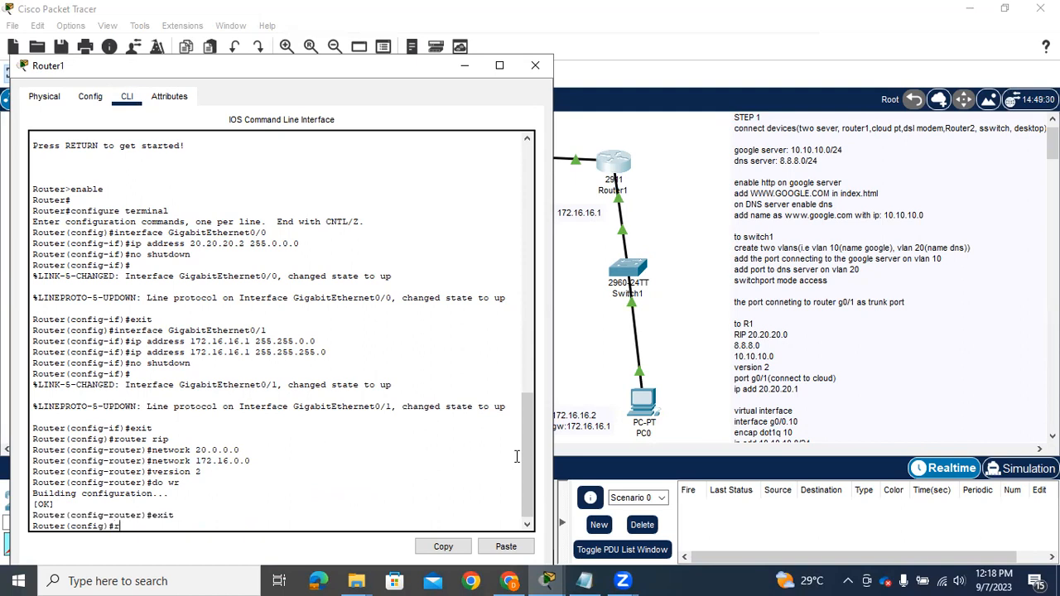
type("xit")
key("Return")
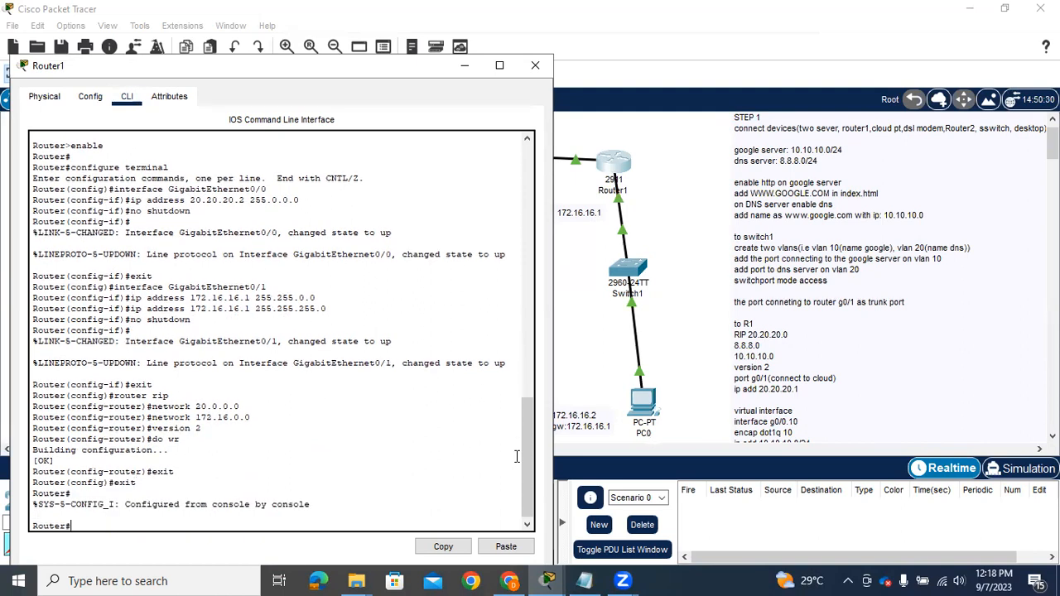
Copy Router1's startup-config to running-config, accepting the default destination filename
type("copy")
key("Tab")
type("start")
key("Tab")
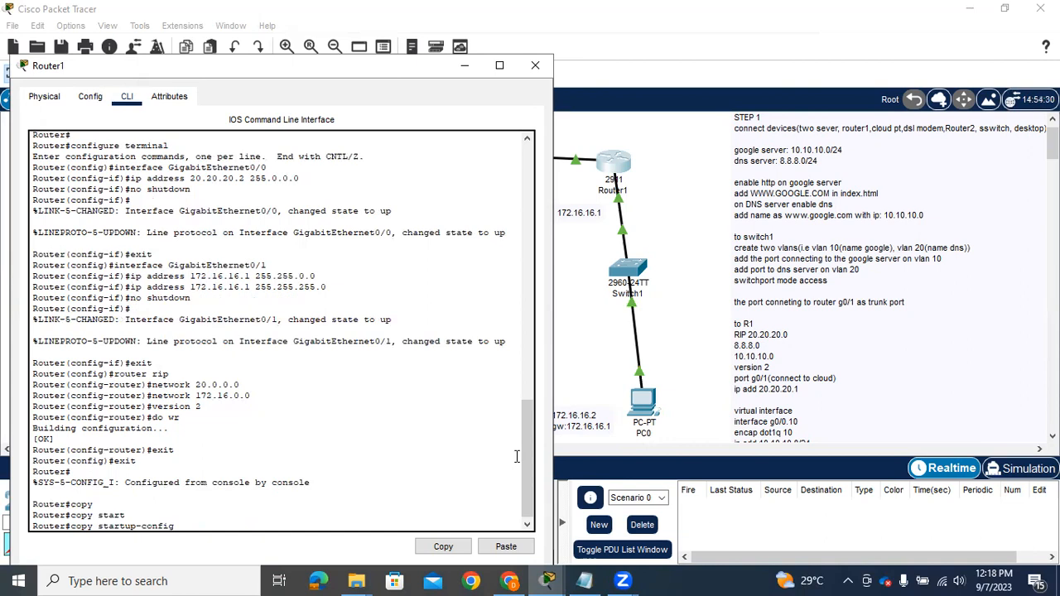
type("run")
key("Tab")
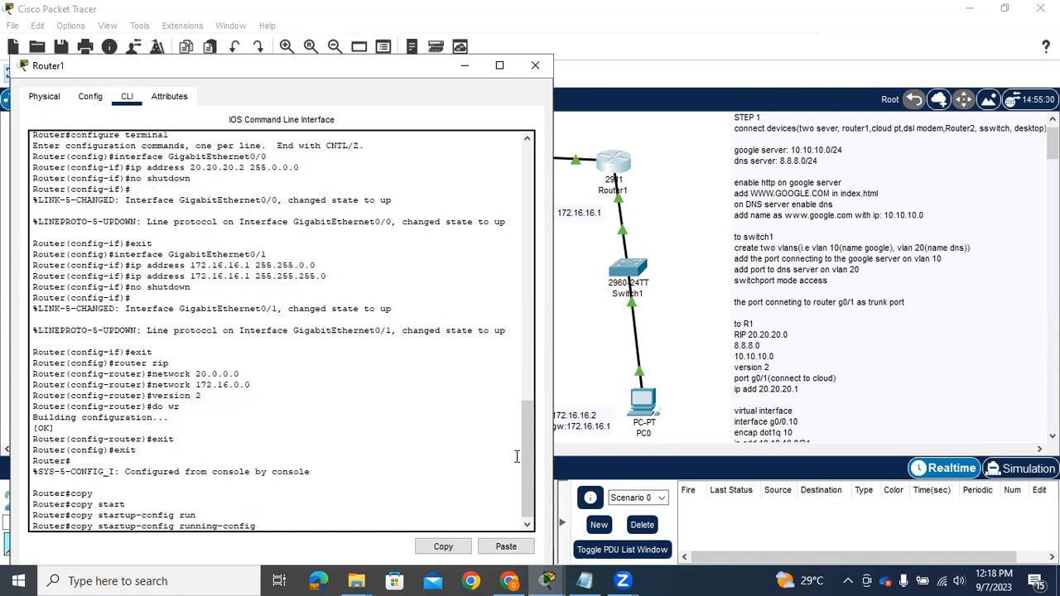
key("Return")
key("Return")
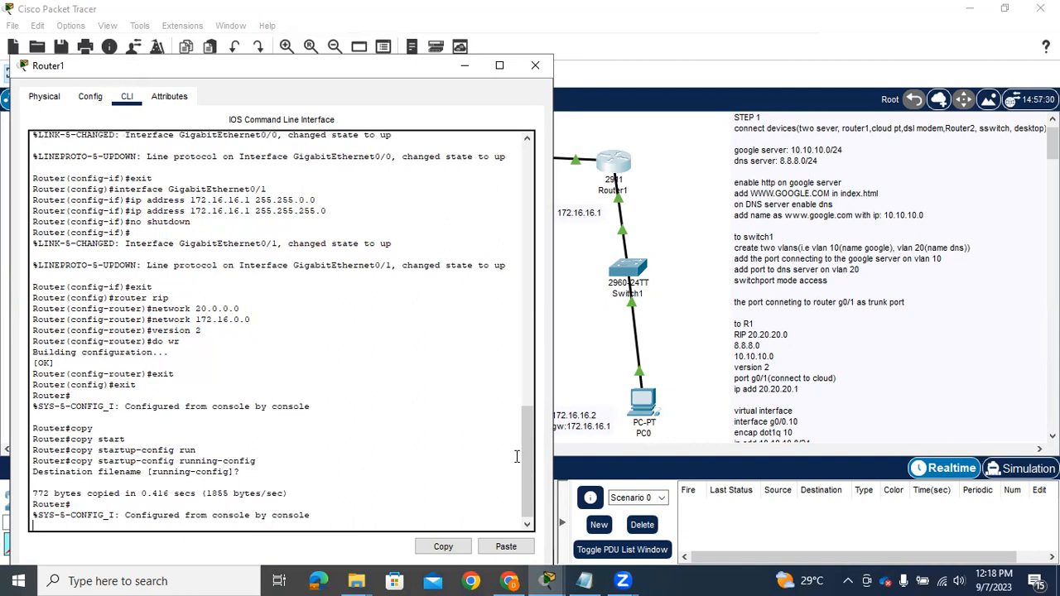
key("Return")
key("Return")
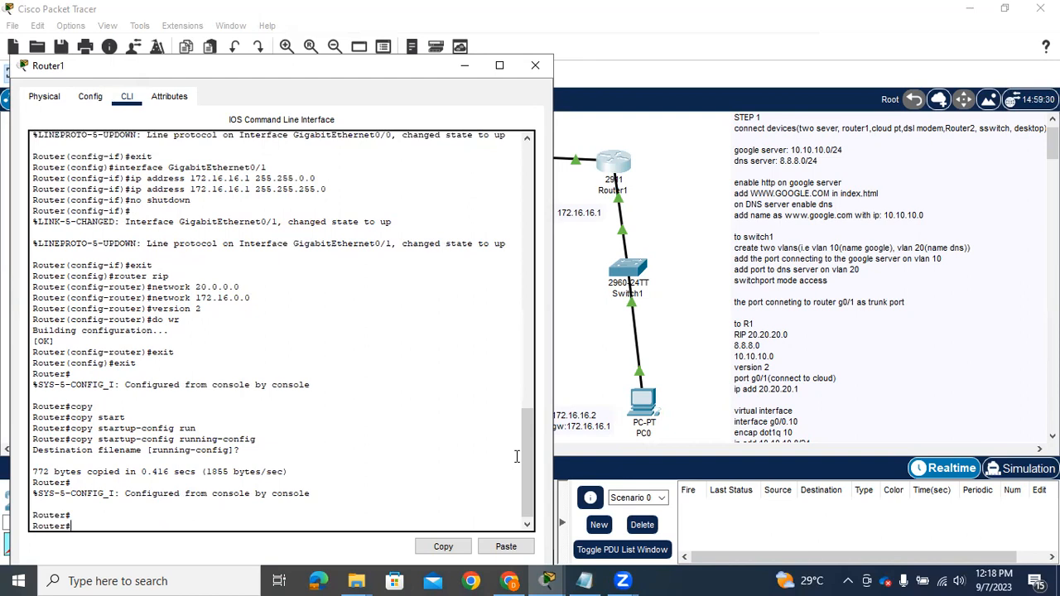
Copy Router1's running-config to startup-config, accepting the default destination filename
type("copy run")
key("Tab")
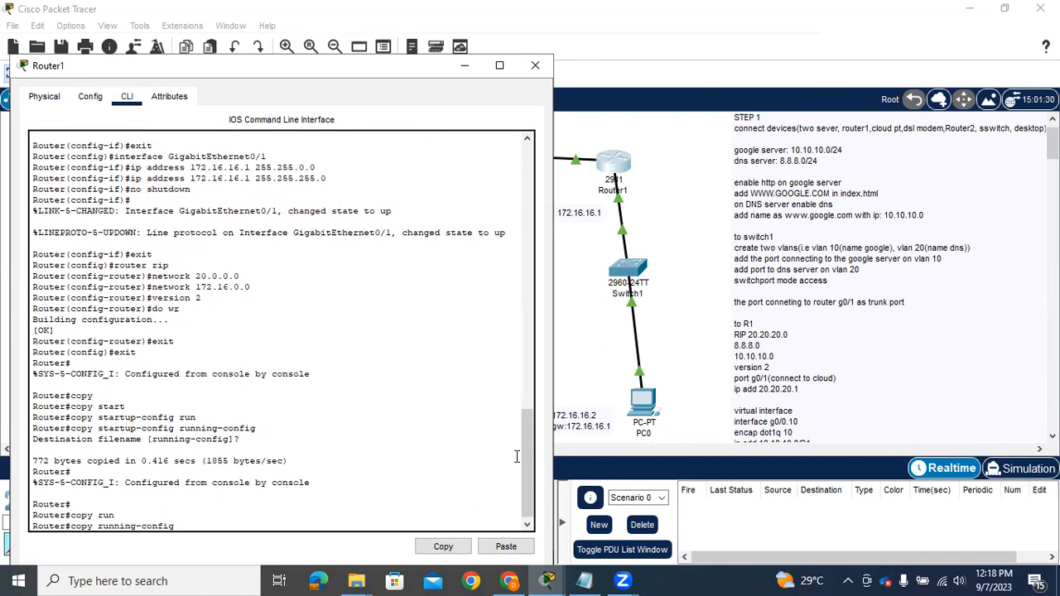
type("start")
key("Tab")
key("Return")
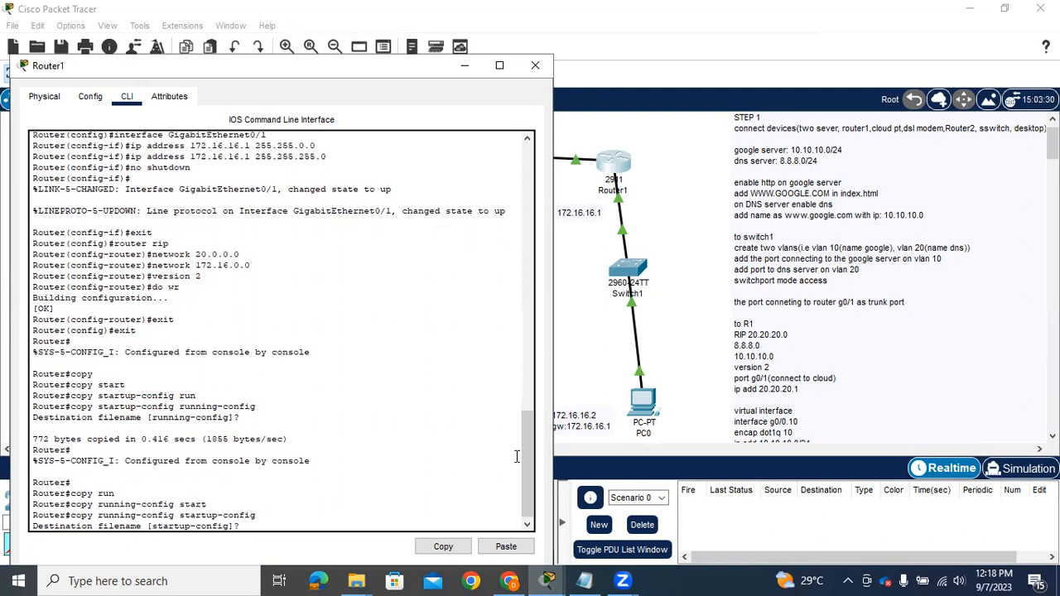
key("Return")
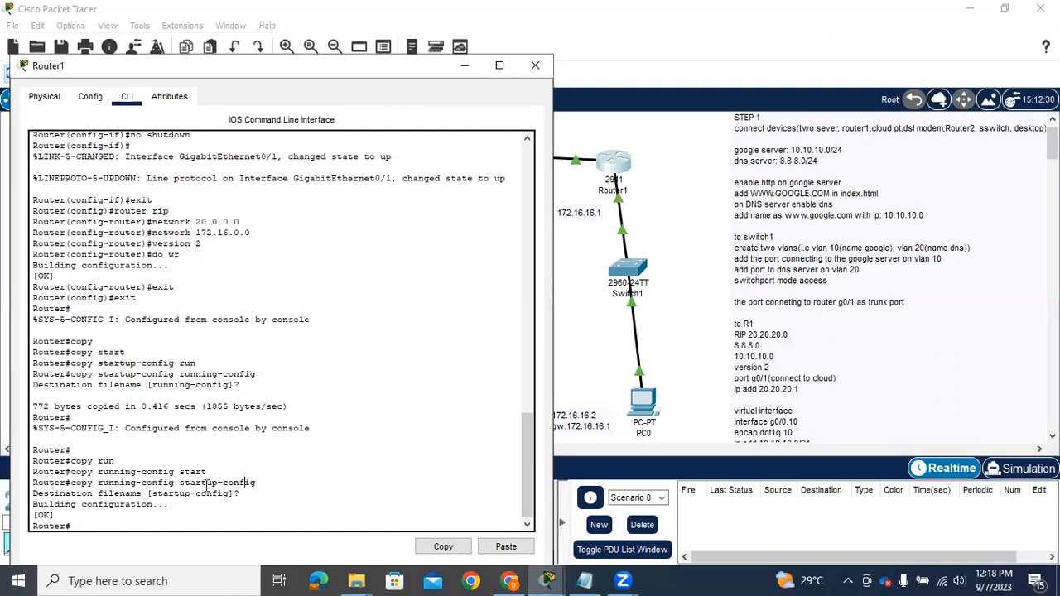
Display Router1's running configuration with sh run, page through the interface and RIP sections, and close the router window
left_click(189, 517)
type("sh run")
key("Return")
key("Return")
key("Return")
key("Return")
key("Return")
key("Return")
key("Return")
key("Return")
key("Return")
key("Return")
key("Return")
key("Return")
key("Return")
key("Return")
key("Return")
key("Return")
key("Return")
key("Return")
key("Return")
key("Return")
key("Return")
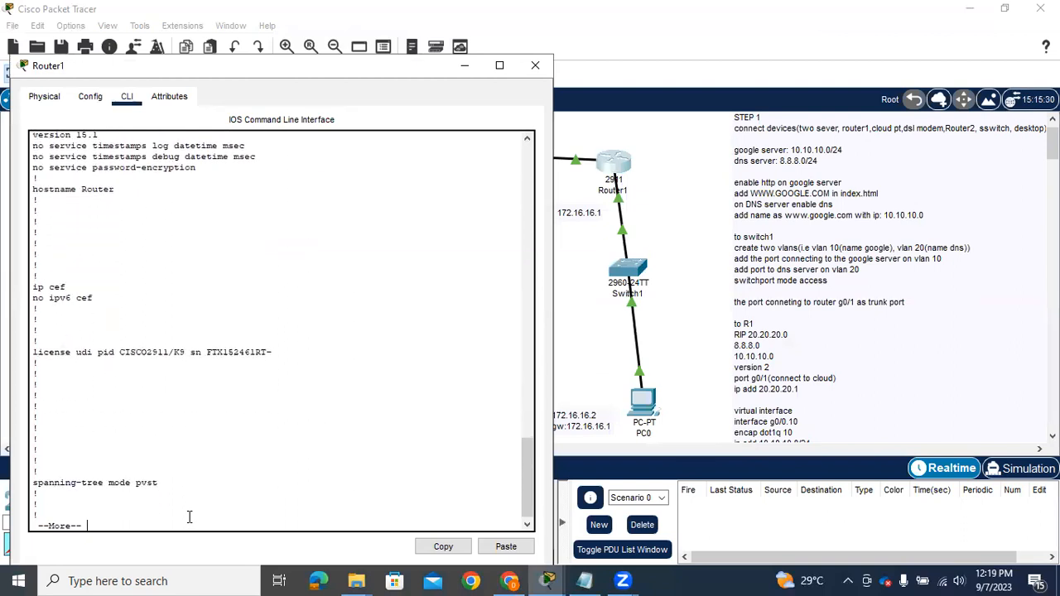
key("Return")
key("Return")
key("Return")
key("Return")
key("Return")
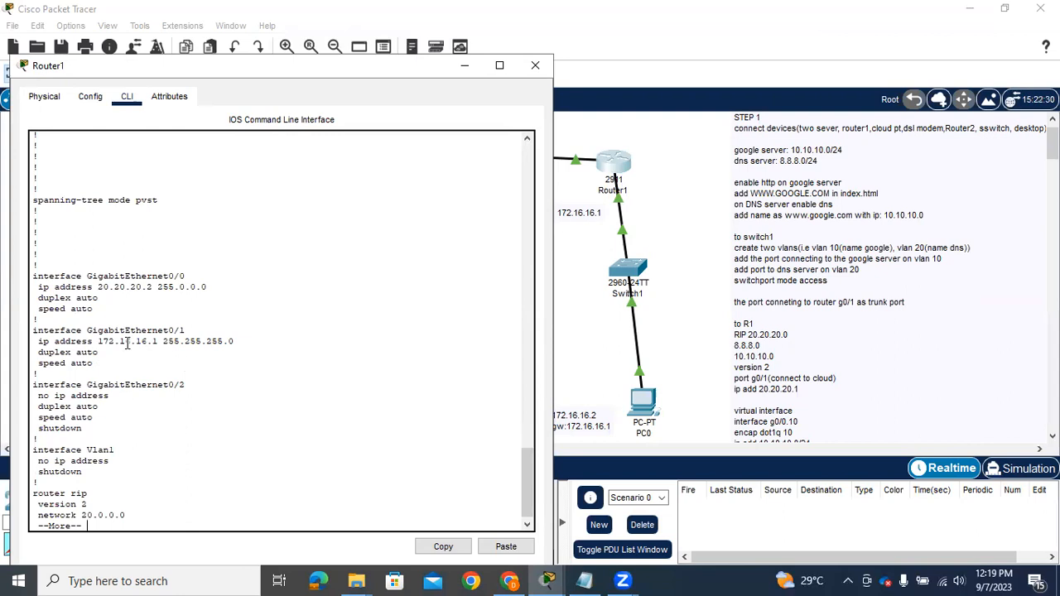
key("Return")
key("Return")
key("Return")
key("Return")
key("Return")
key("Return")
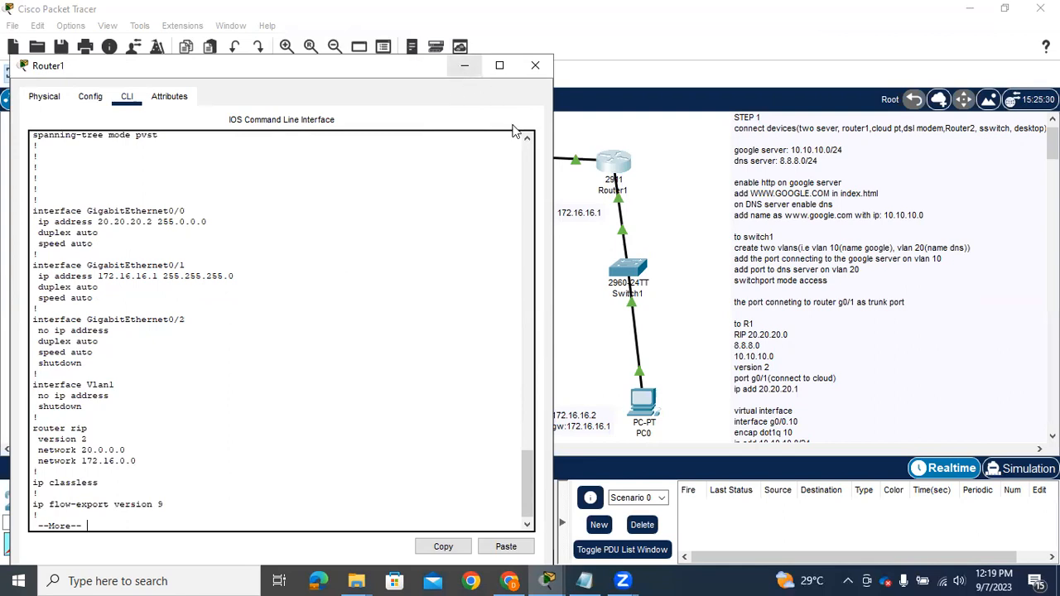
left_click(535, 66)
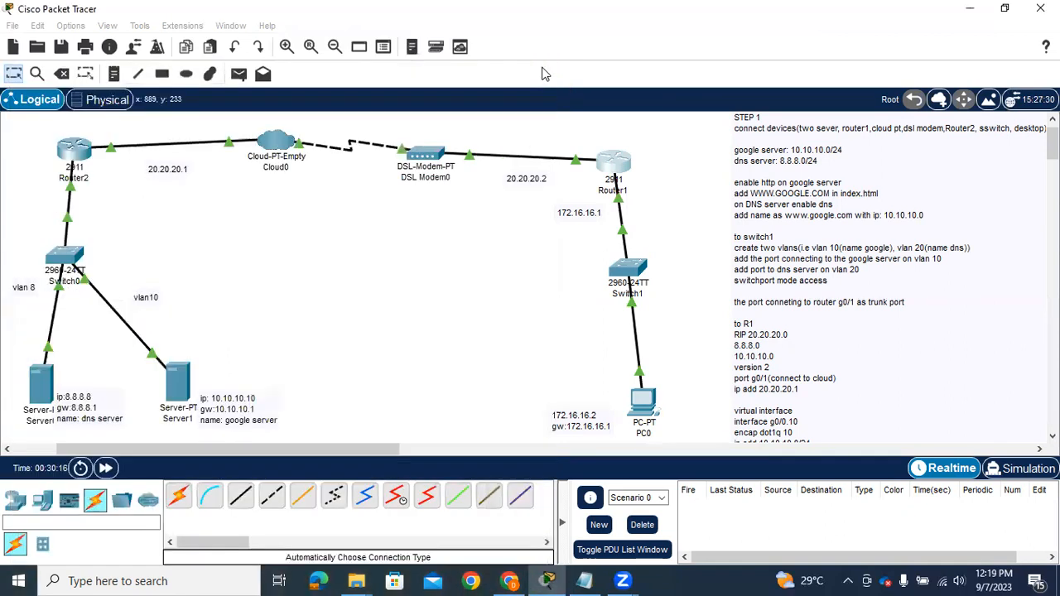
Ping the DNS server at 8.8.8.8 twice from PC0's command prompt
left_click(645, 406)
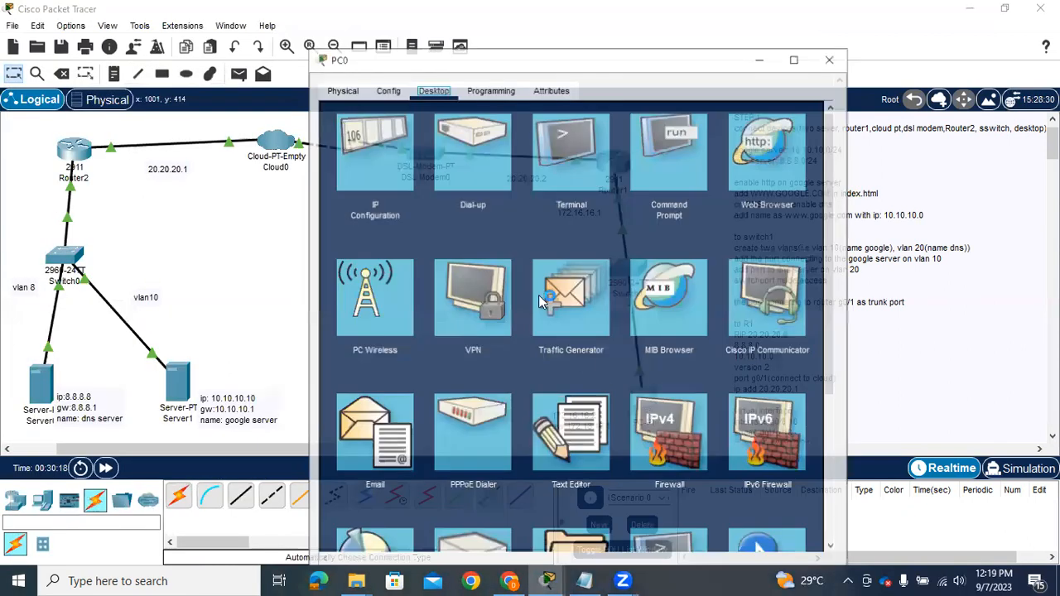
left_click(668, 142)
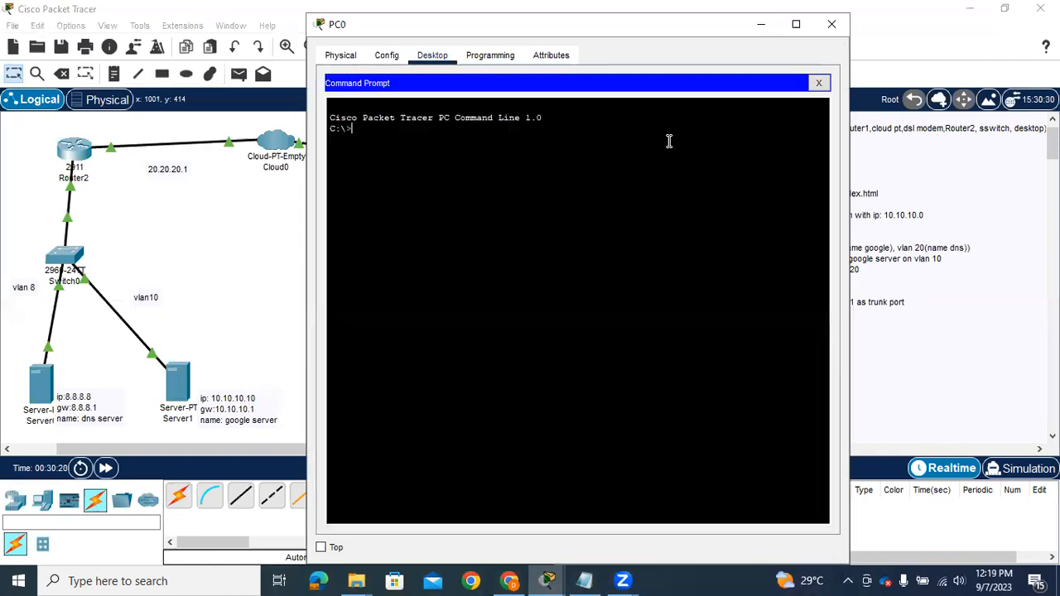
type("ping 8.8.8.8")
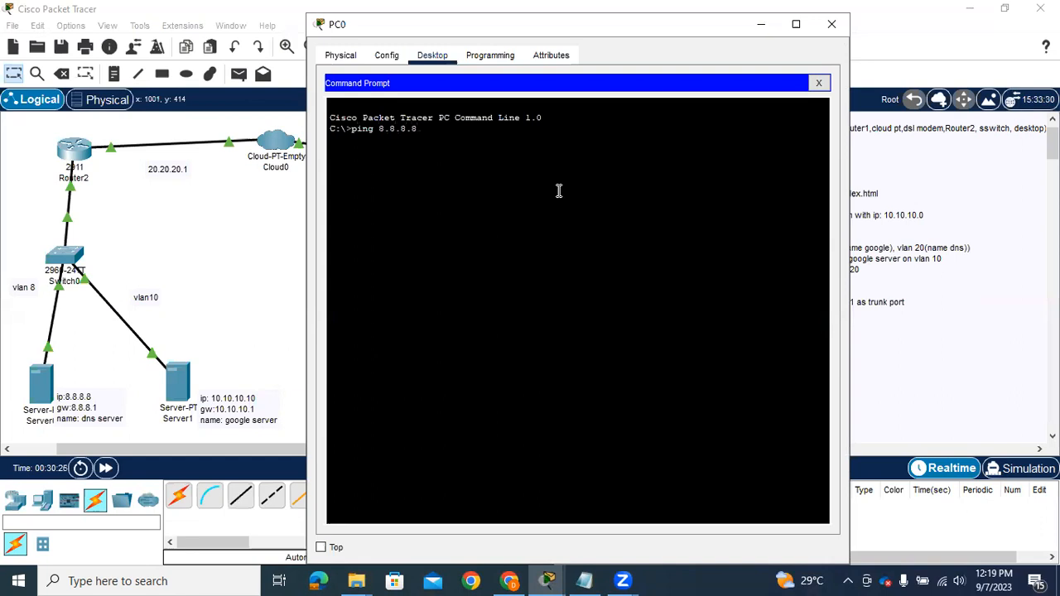
key("Return")
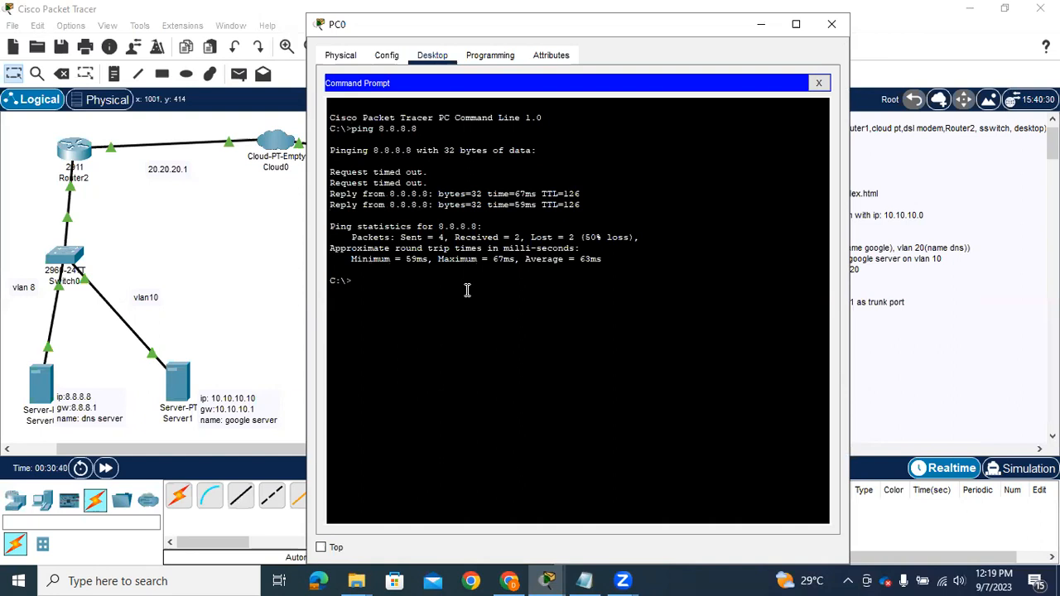
key("Up")
key("Return")
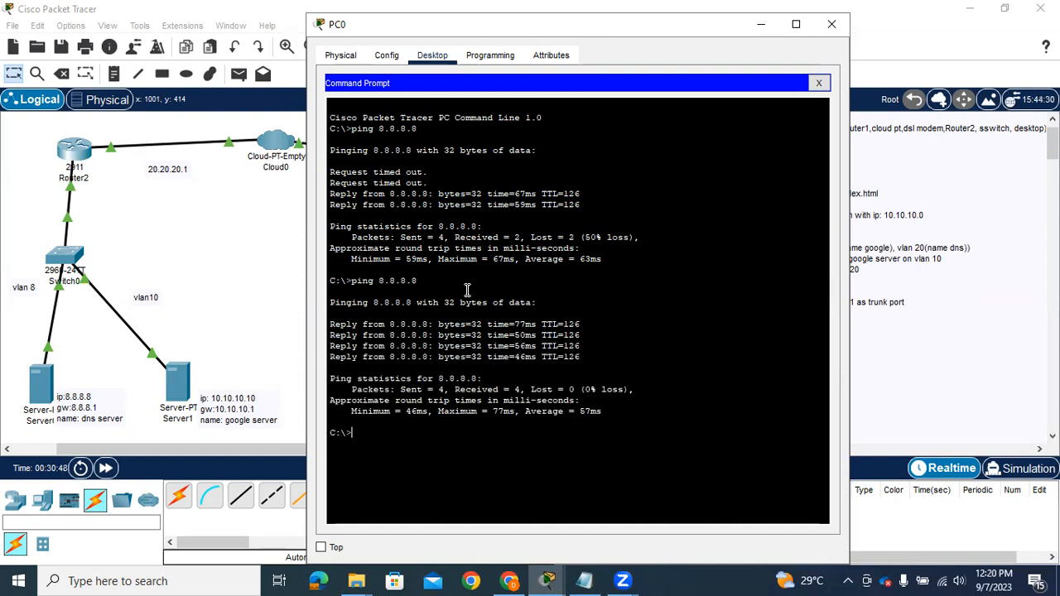
type("ping ")
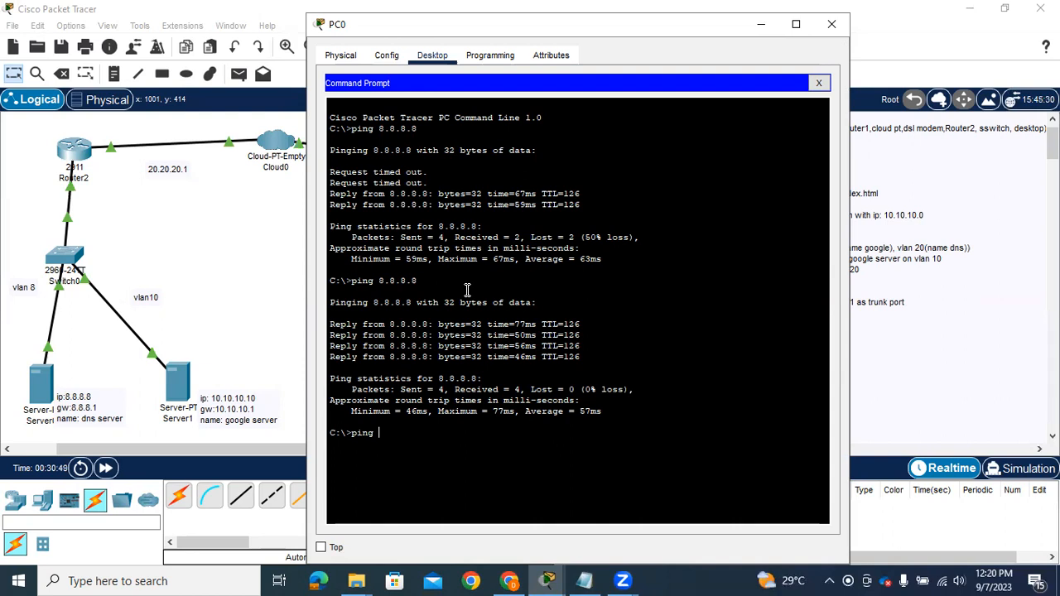
type("www.google.com")
key("Return")
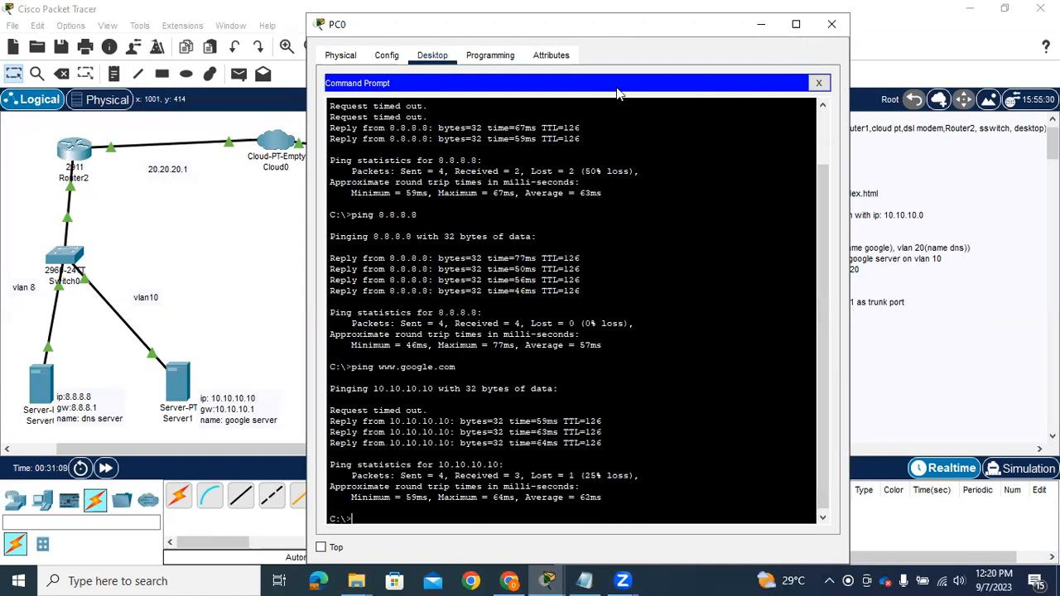
left_click(819, 83)
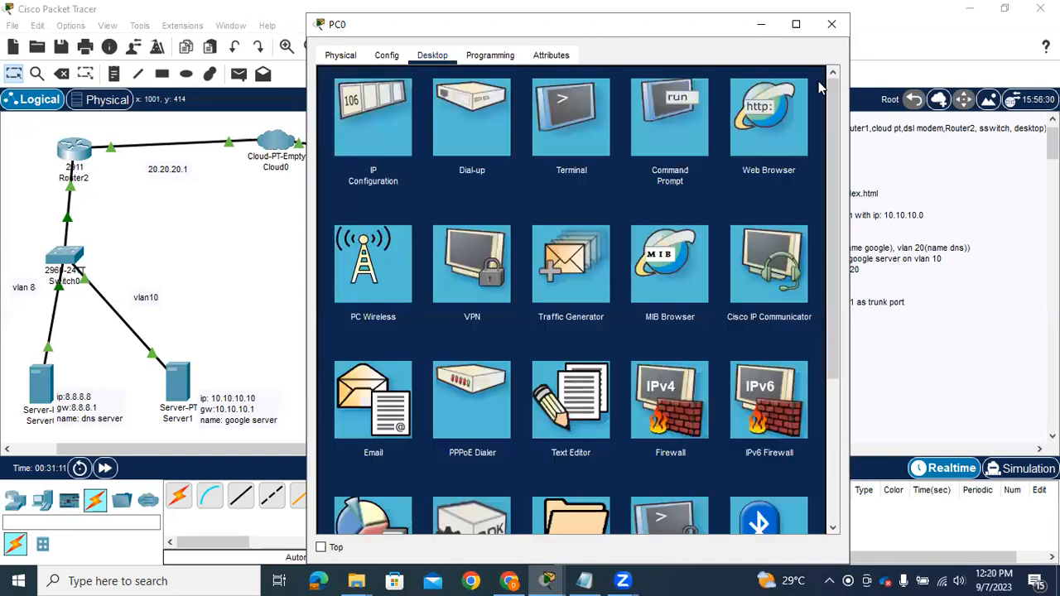
left_click(772, 137)
type("www.g")
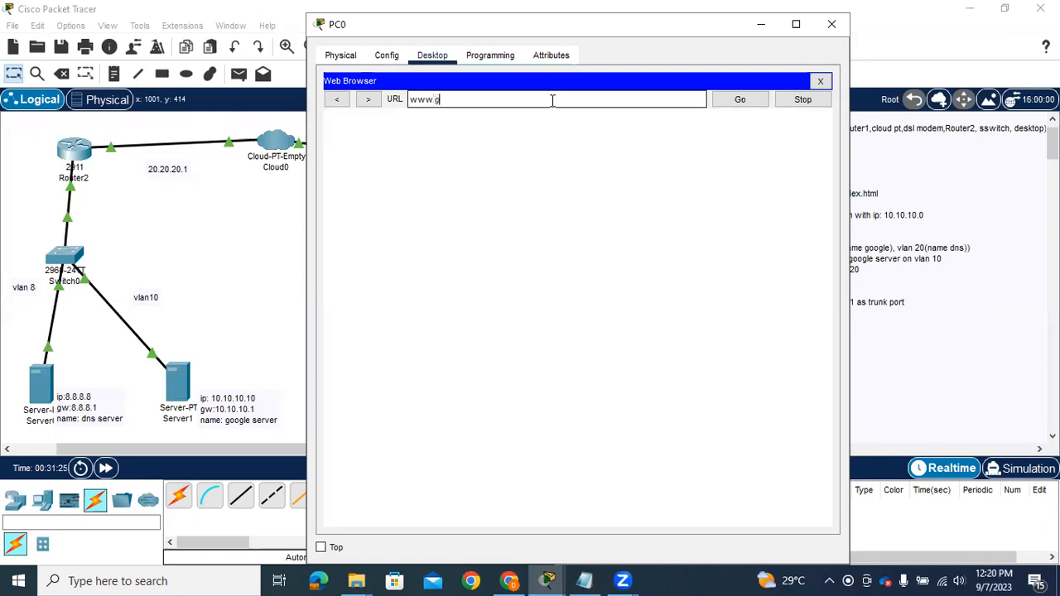
type("oogle.com")
key("Return")
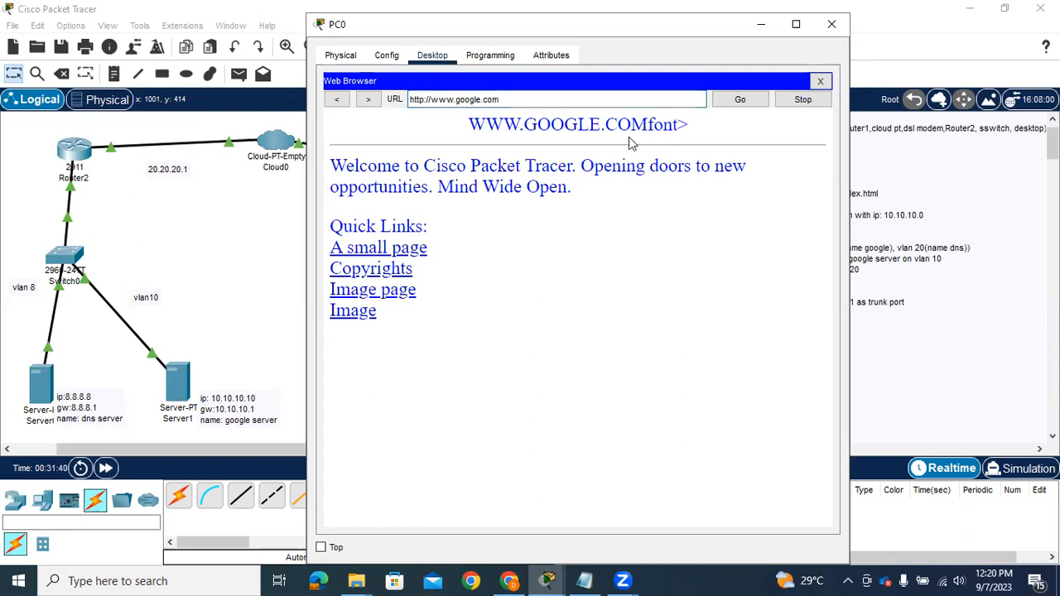
left_click(759, 24)
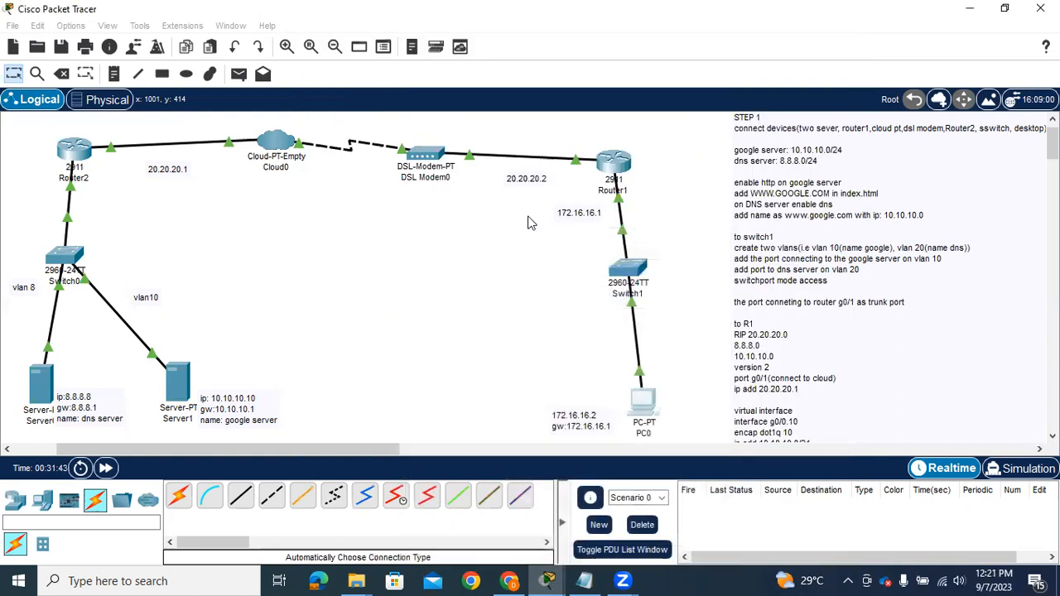
left_click(179, 388)
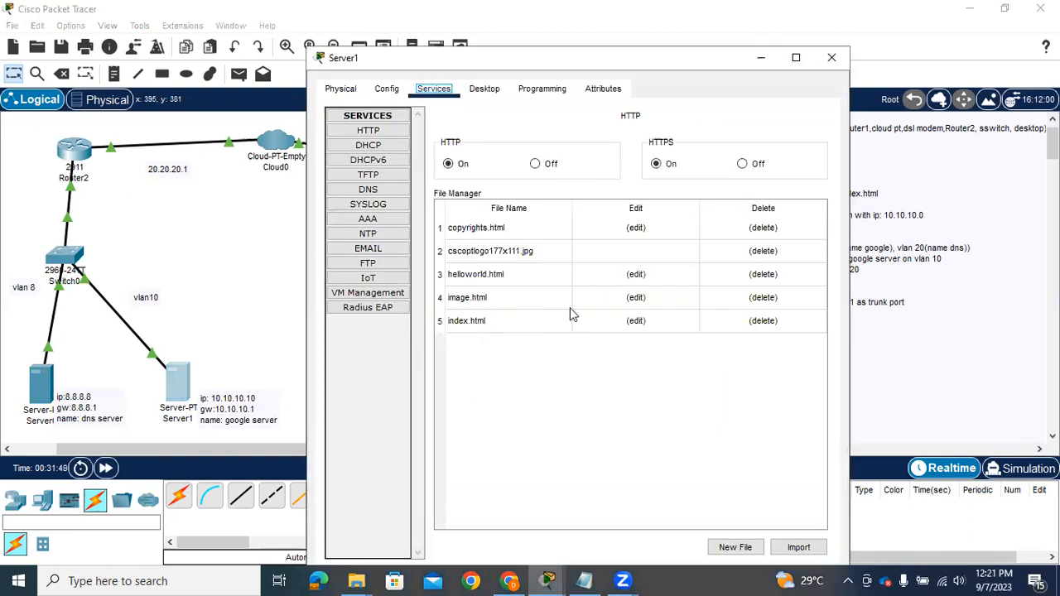
left_click(636, 321)
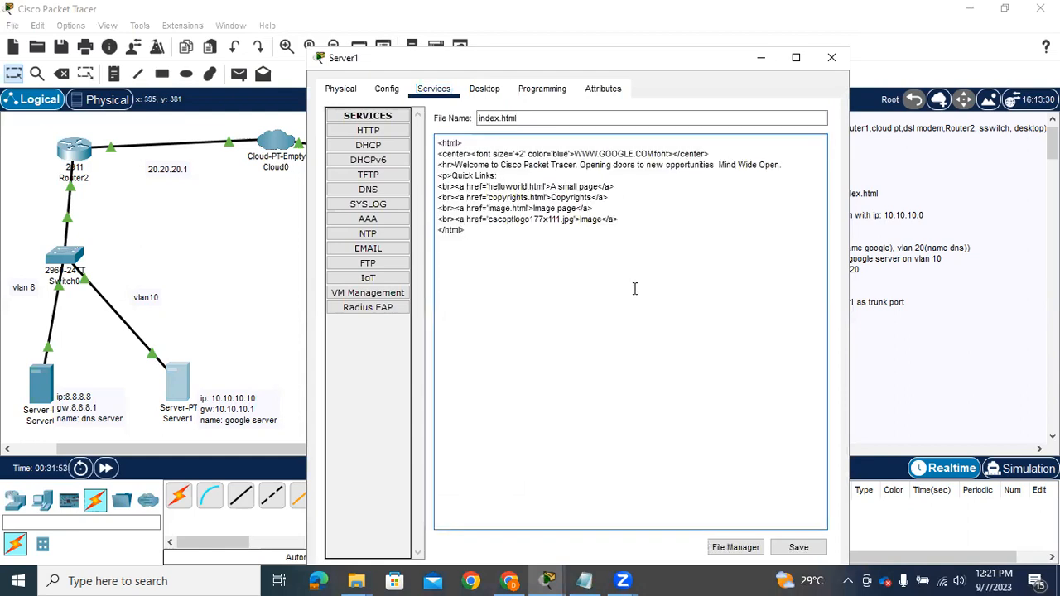
left_click(655, 152)
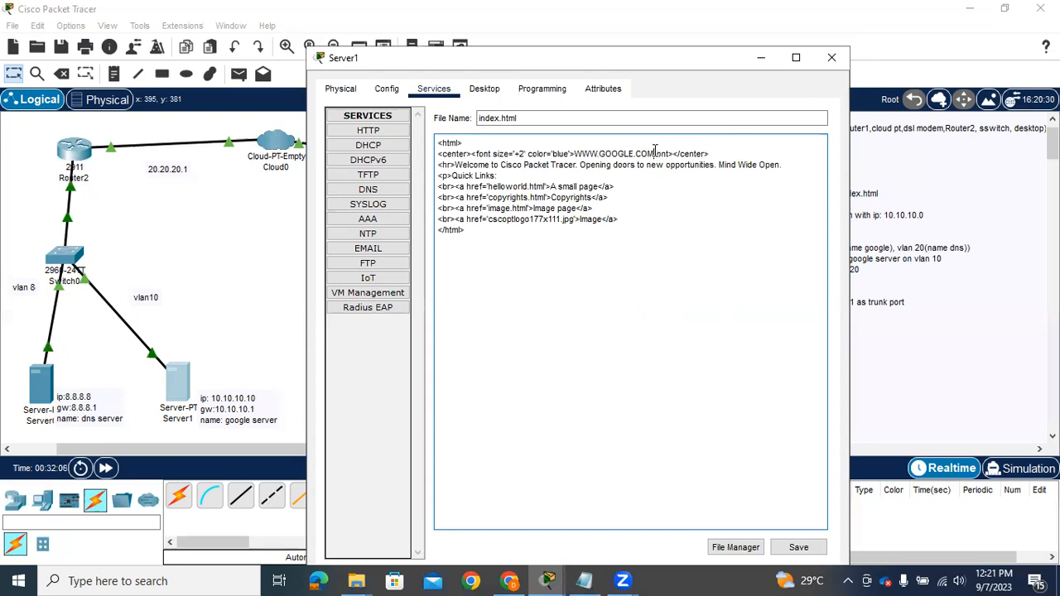
type("/")
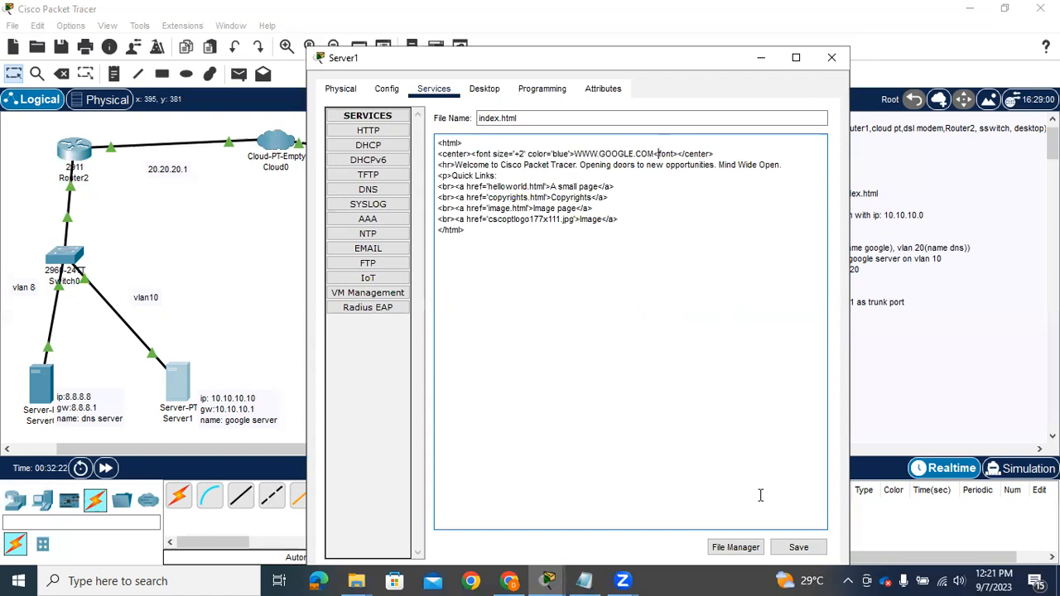
left_click(796, 554)
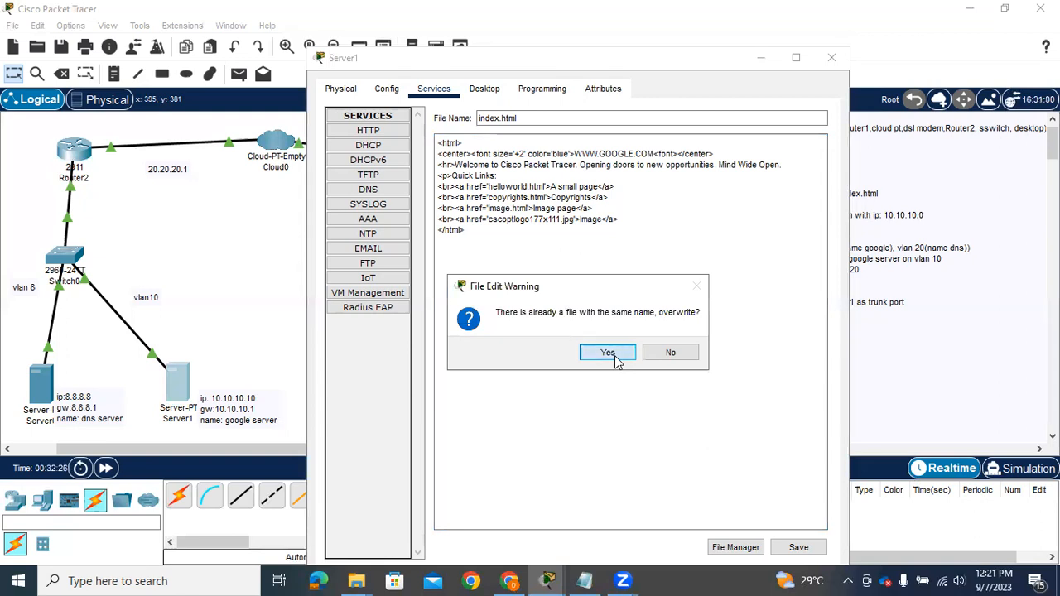
left_click(608, 353)
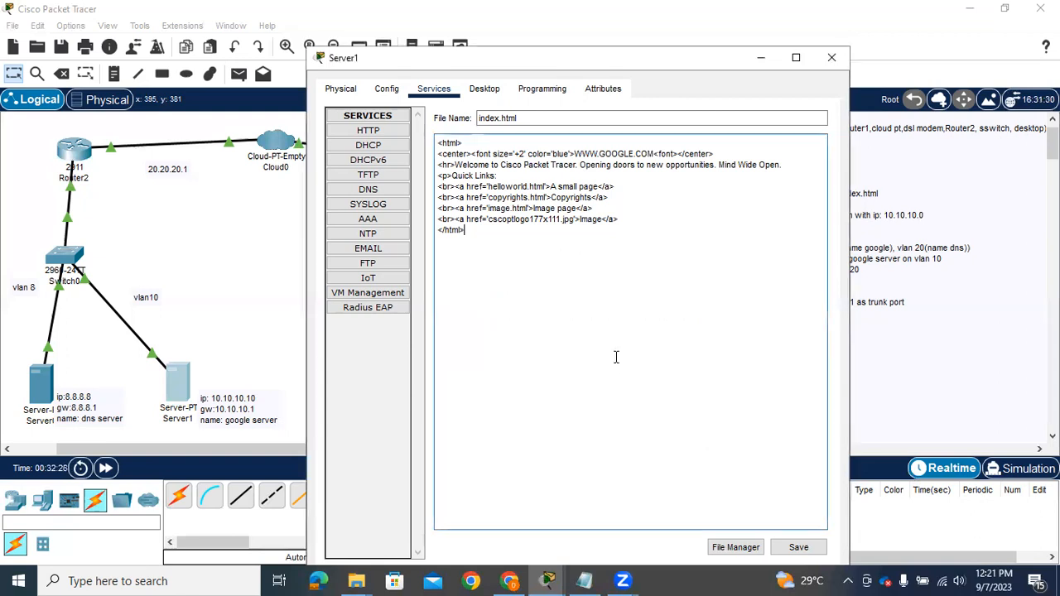
left_click(835, 58)
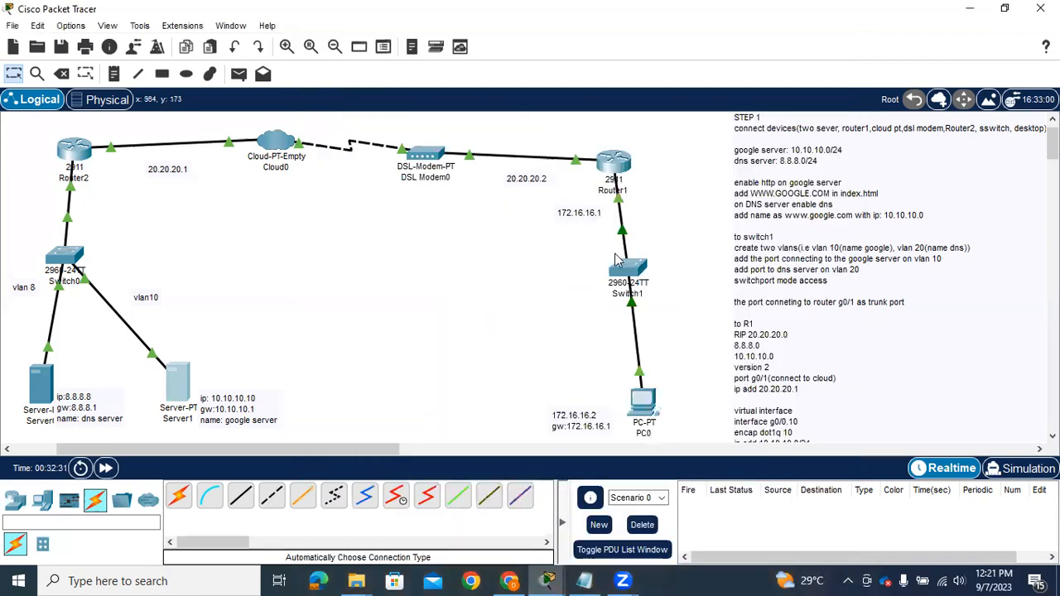
left_click(640, 403)
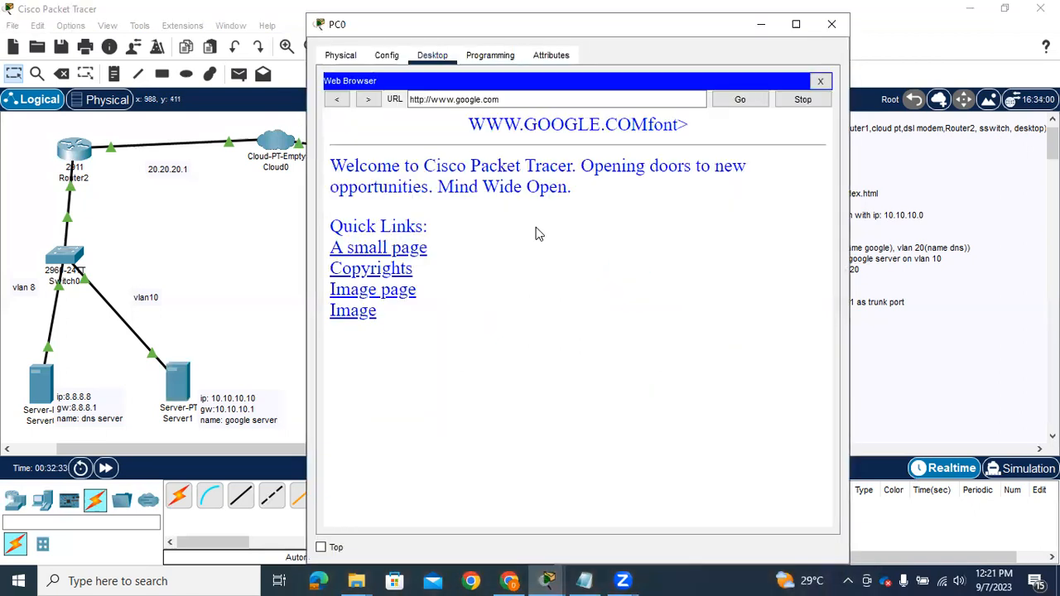
left_click(740, 100)
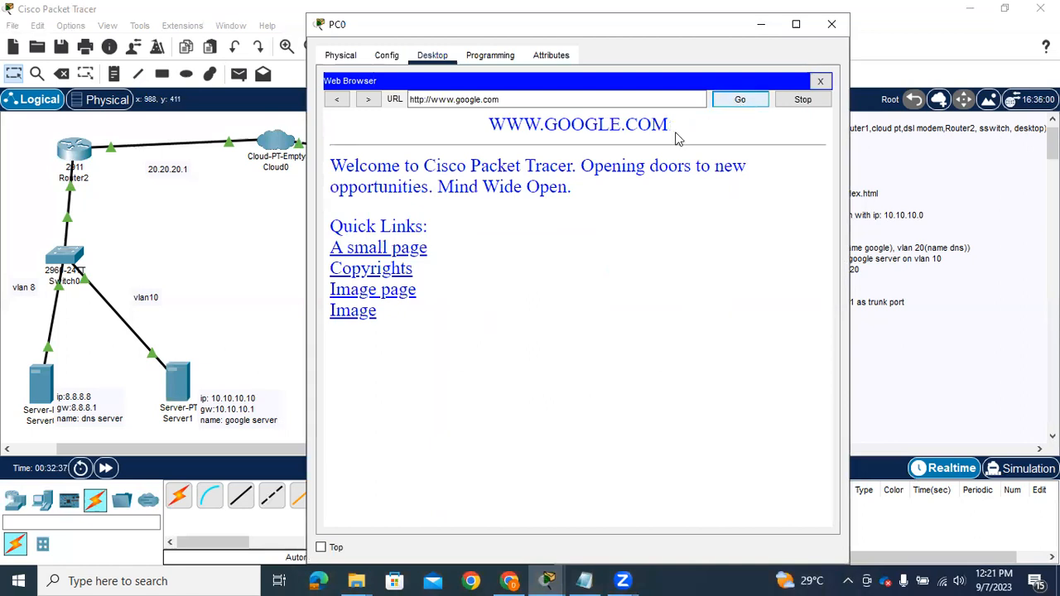
left_click(580, 105)
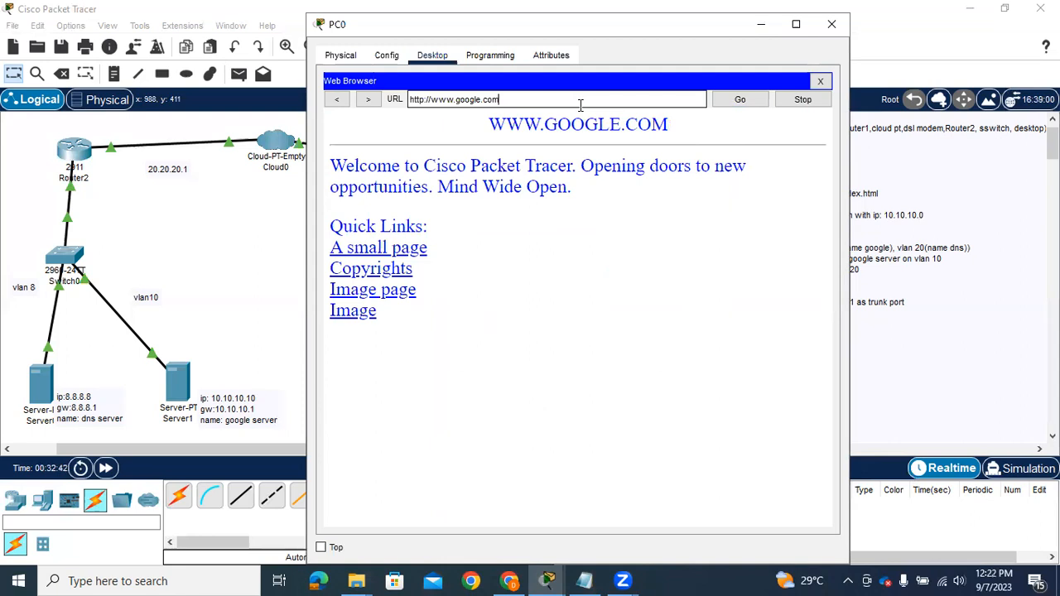
left_click(740, 100)
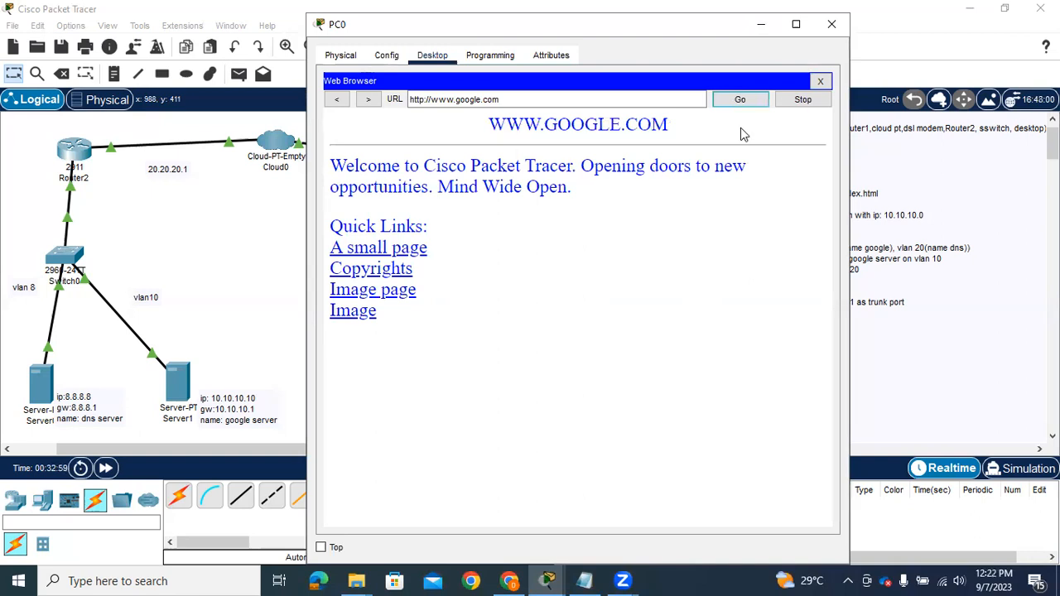
left_click(832, 26)
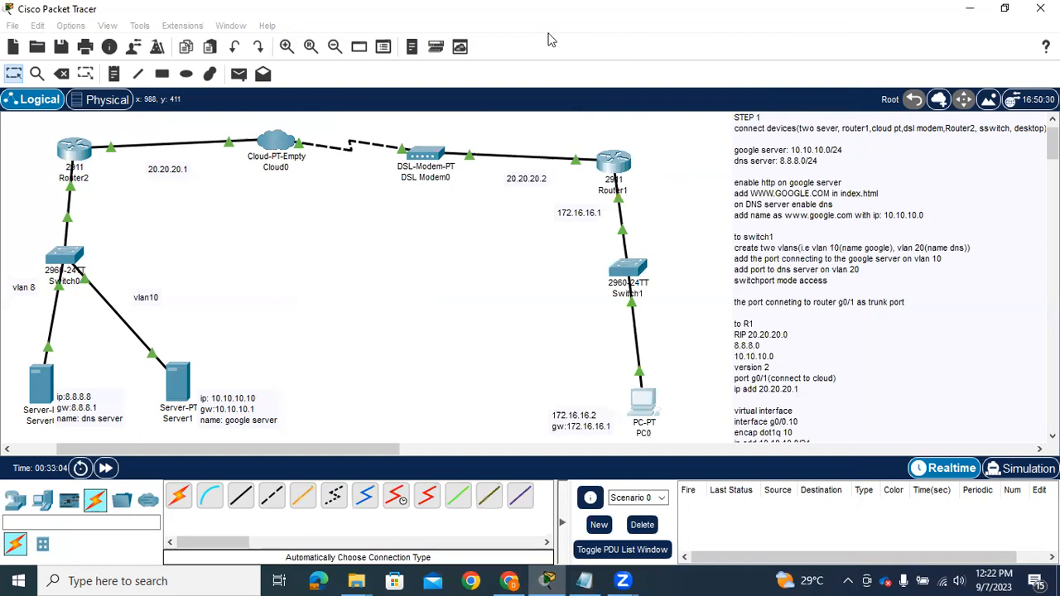